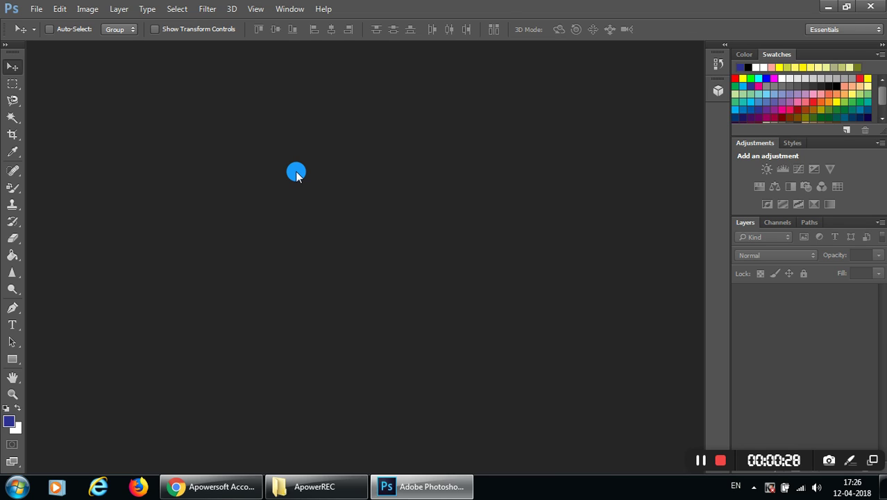
Choose File > New to bring up the New document dialog.
click(36, 10)
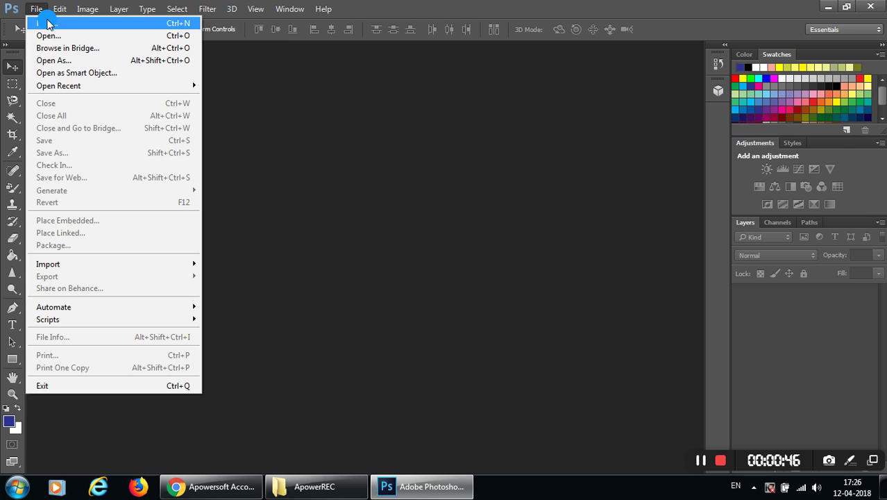
click(49, 24)
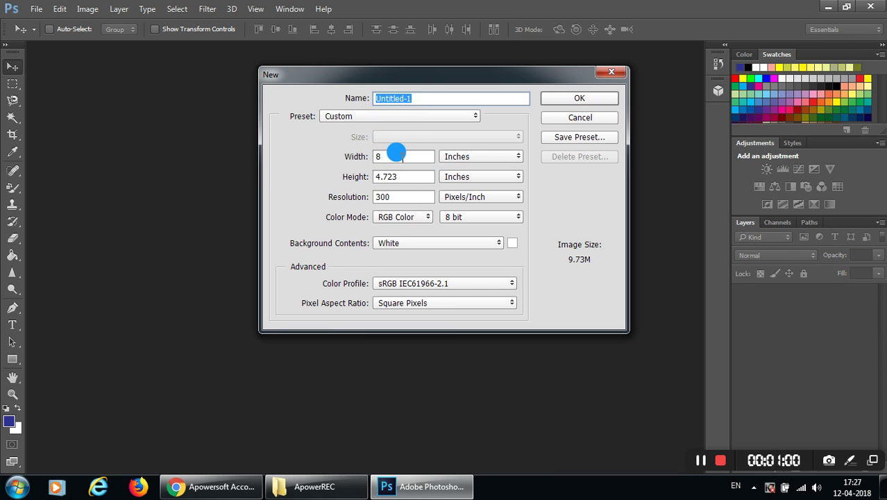
Try the Default Photoshop Size preset, then switch to the U.S. Paper preset.
click(467, 177)
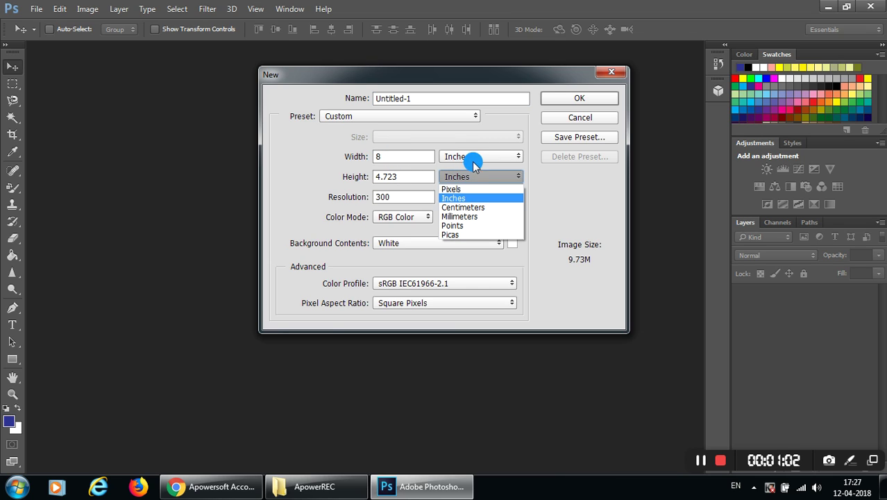
click(348, 134)
click(352, 118)
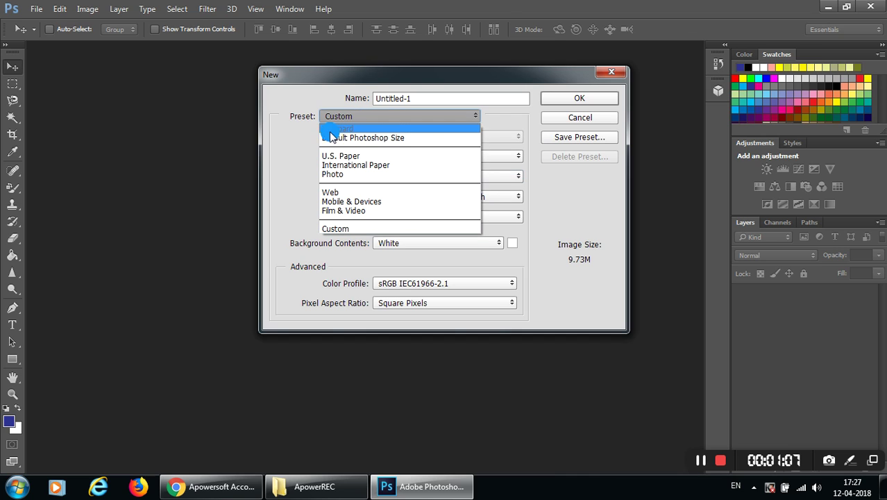
click(342, 139)
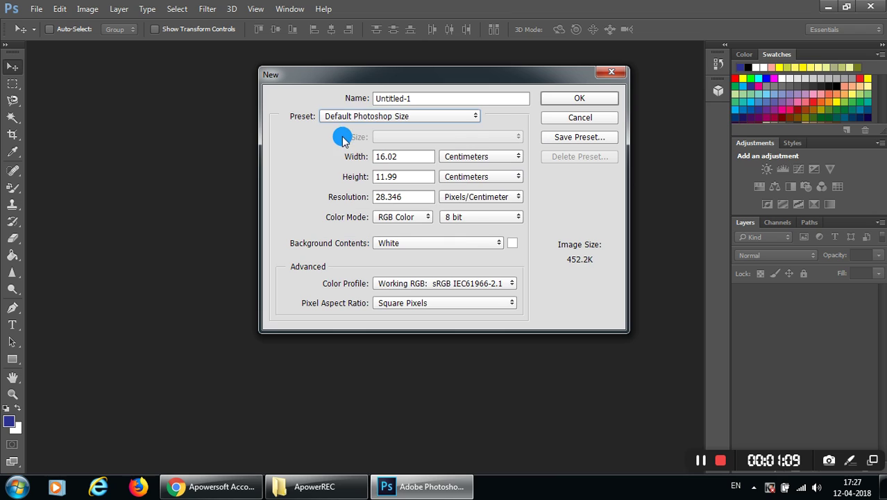
click(407, 117)
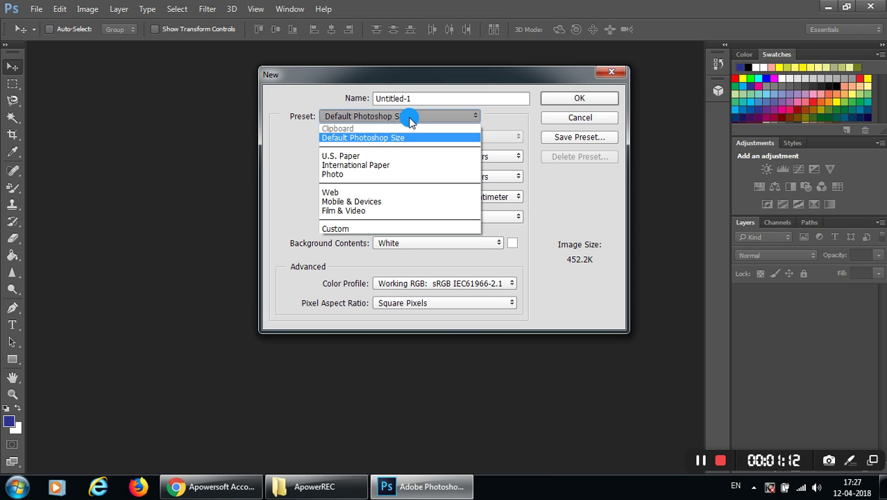
click(360, 159)
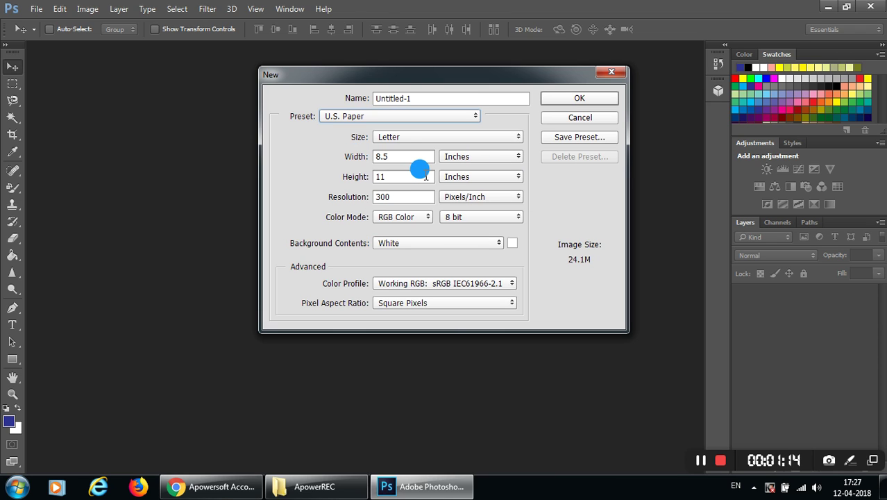
Try the Legal, Tabloid and Letter sizes, then choose the International Paper preset (A4).
click(388, 138)
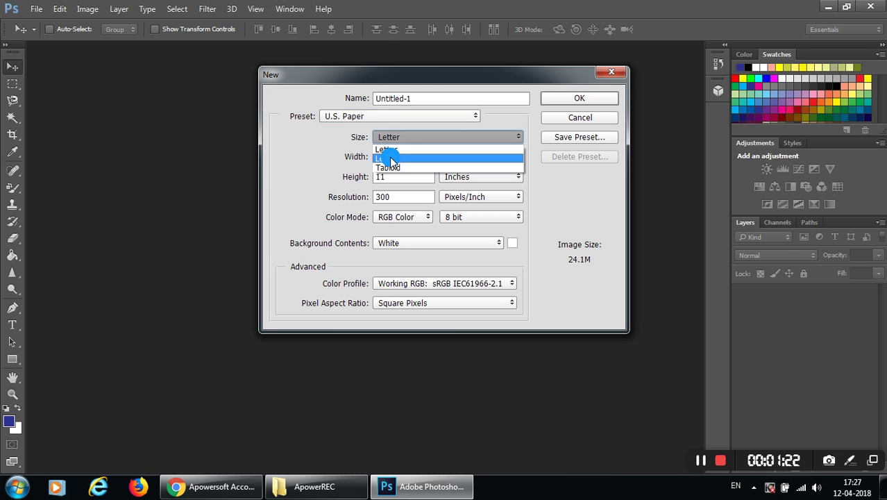
click(386, 159)
click(399, 139)
click(400, 165)
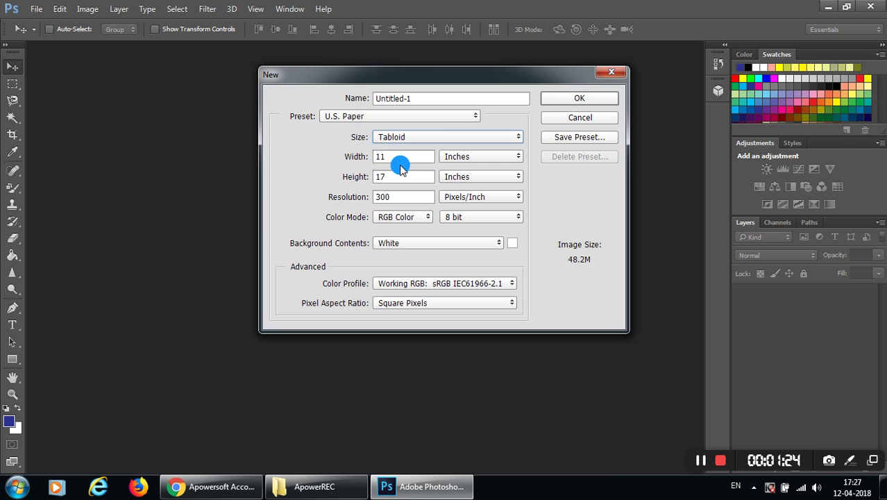
click(414, 138)
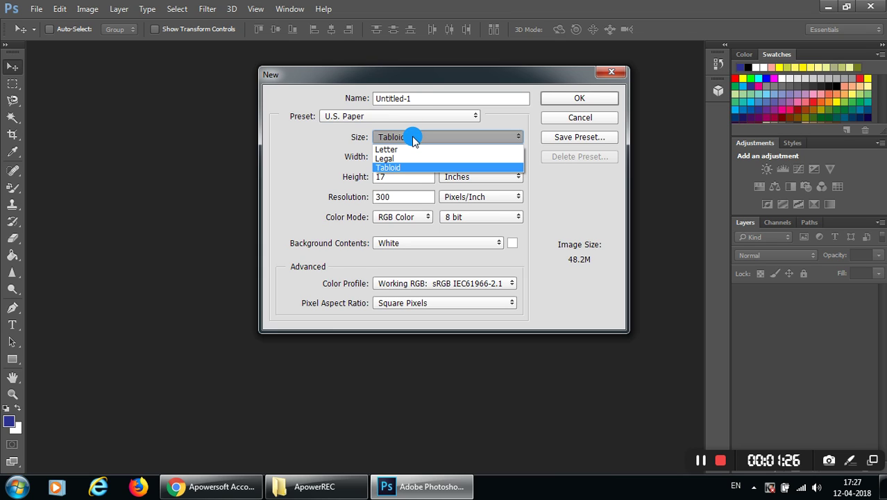
click(403, 149)
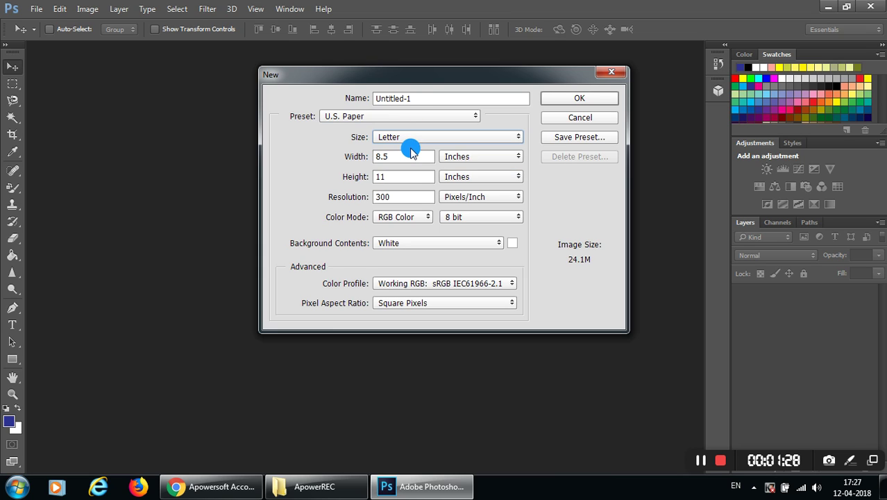
click(353, 119)
click(355, 165)
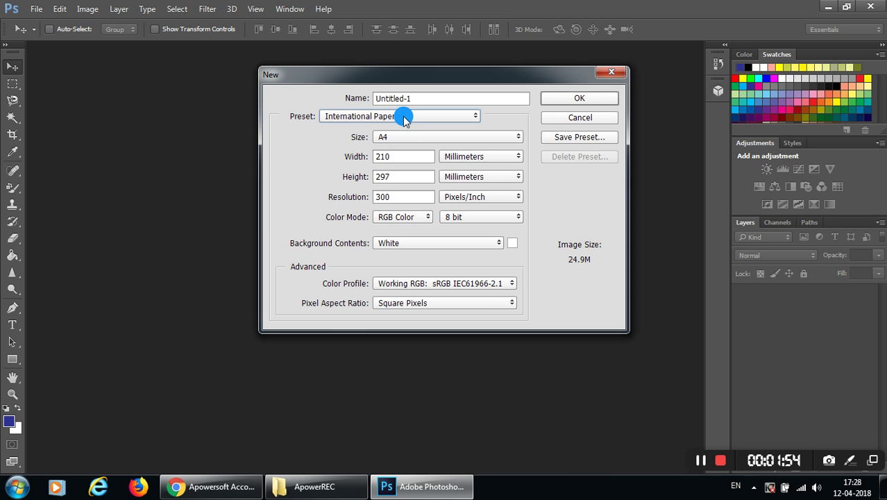
Try the Photo preset, keeping its Landscape, 2 x 3 size.
click(405, 118)
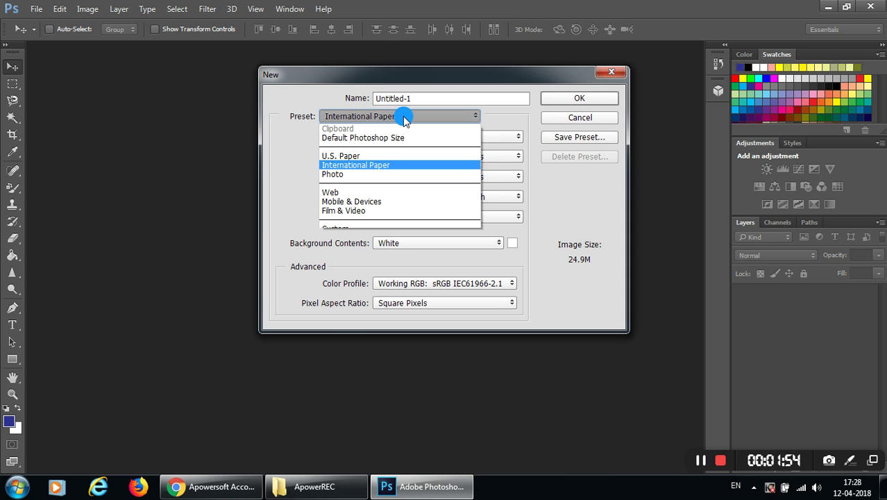
click(344, 178)
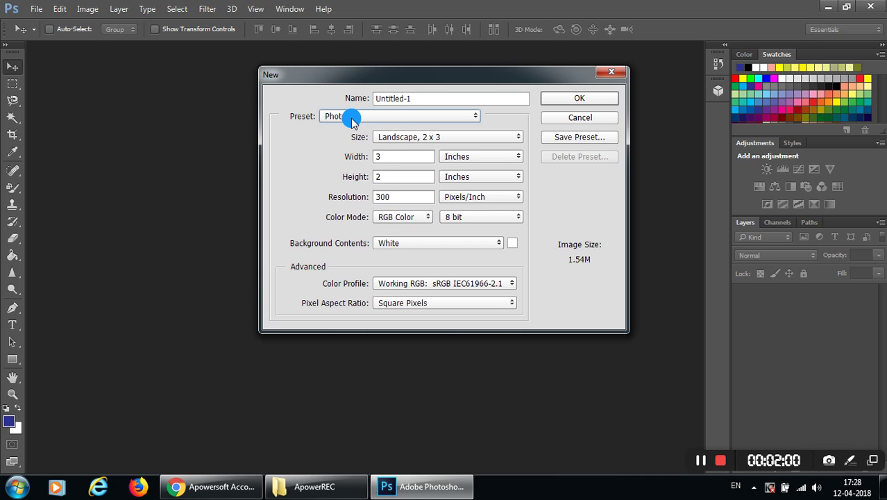
click(445, 137)
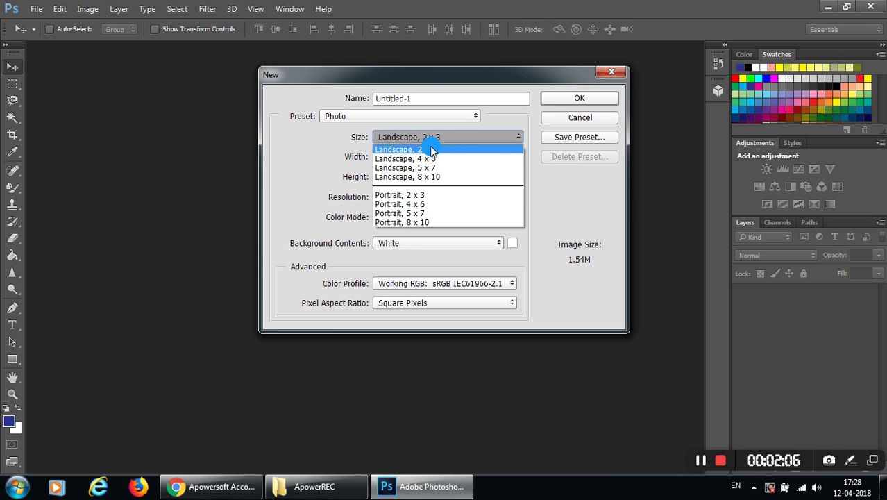
click(379, 117)
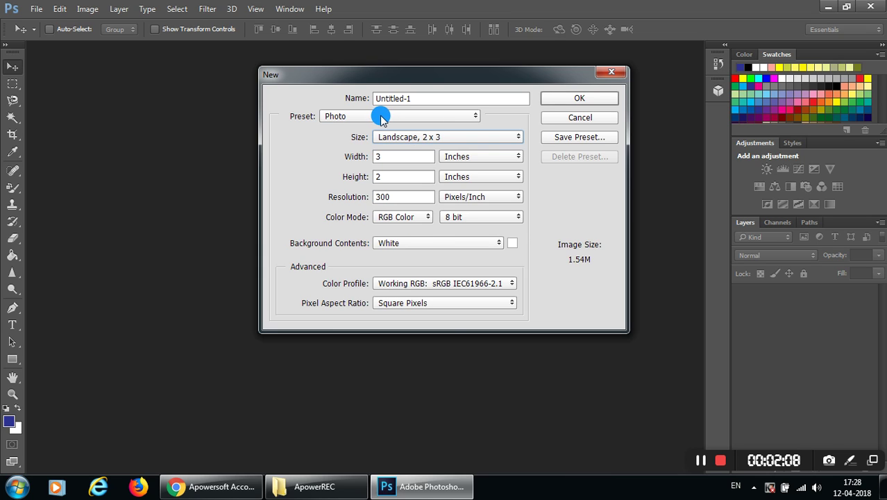
click(410, 137)
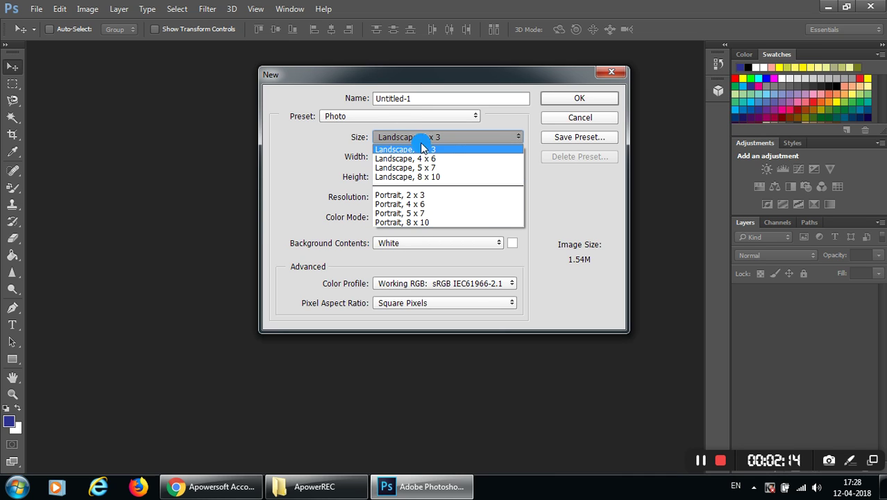
click(381, 117)
Try the Web, Mobile & Devices and Film & Video presets, then choose Custom.
click(382, 118)
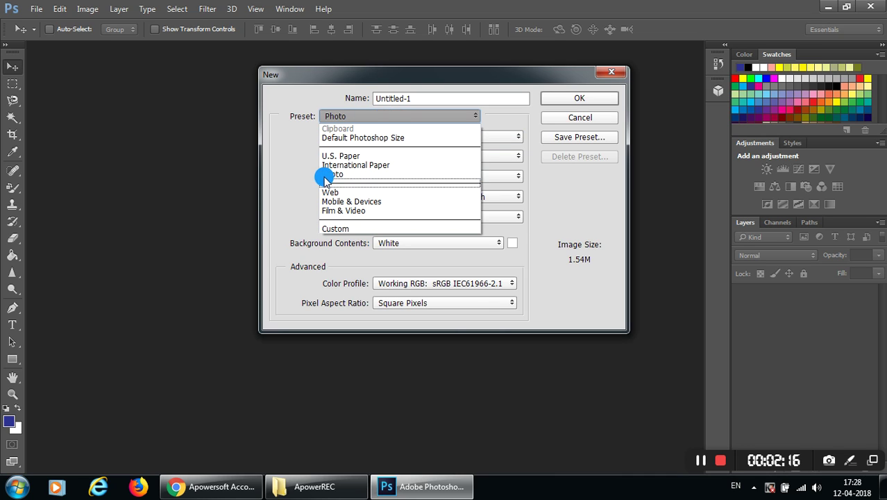
click(330, 193)
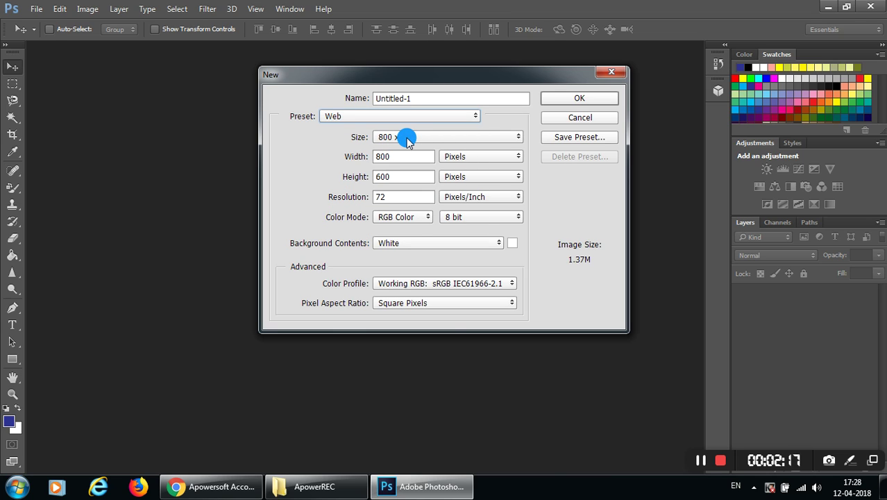
click(392, 116)
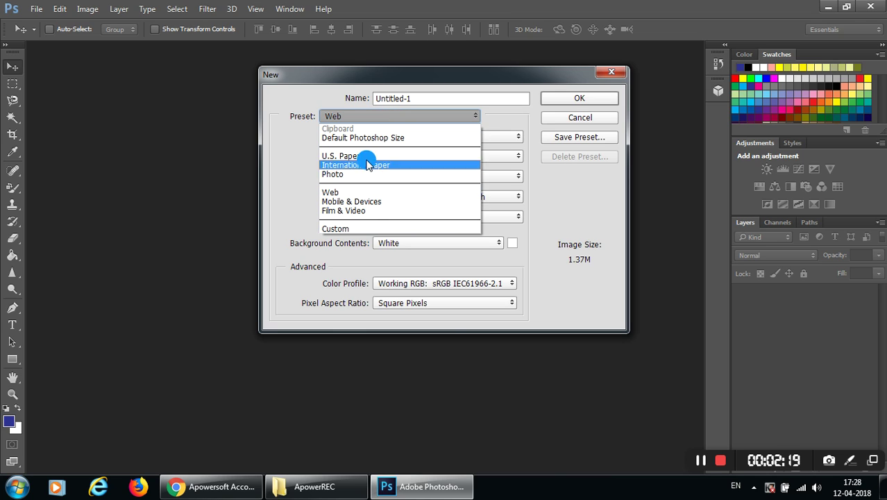
click(370, 201)
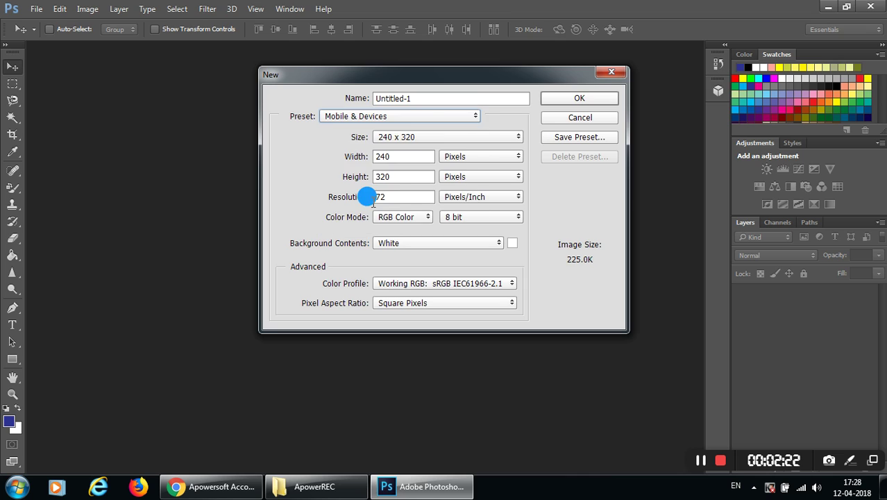
click(408, 118)
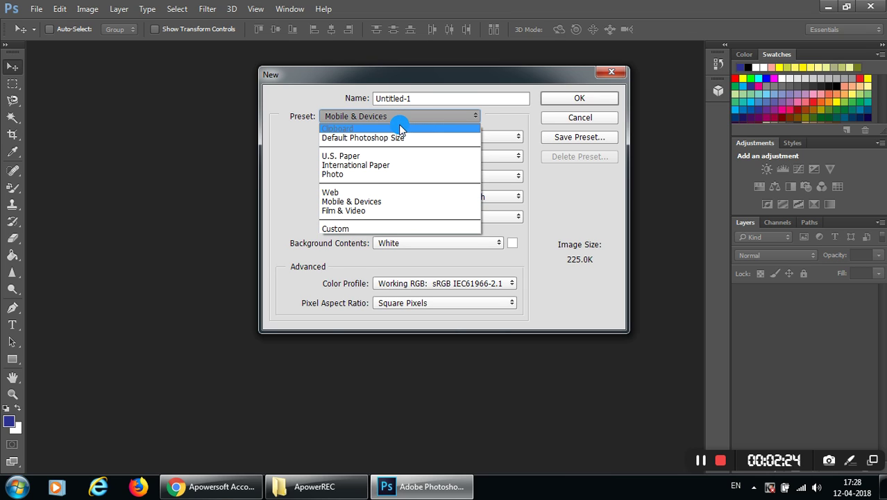
click(373, 210)
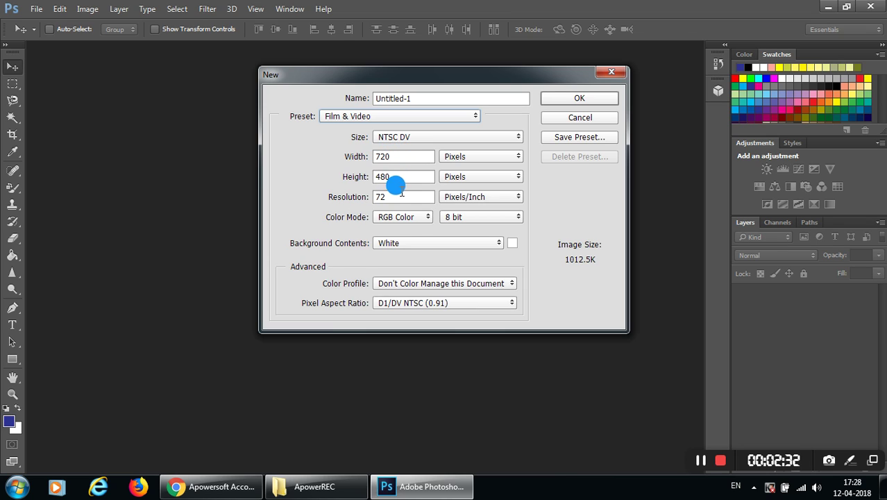
click(368, 117)
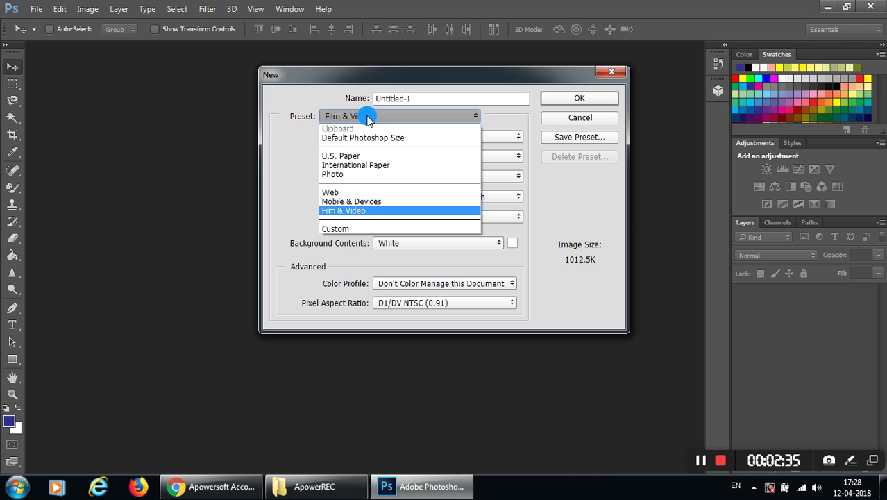
click(349, 229)
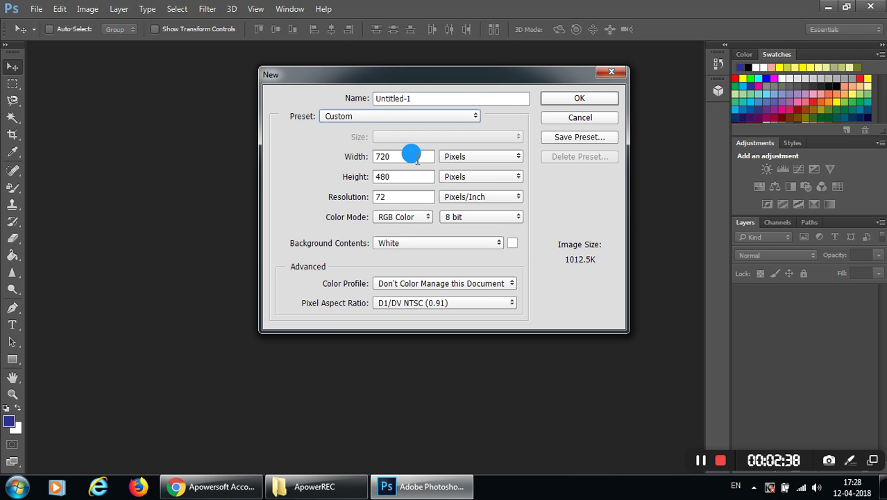
Set the new document to 8 × 11 inches at 300 pixels per inch.
click(453, 157)
click(453, 170)
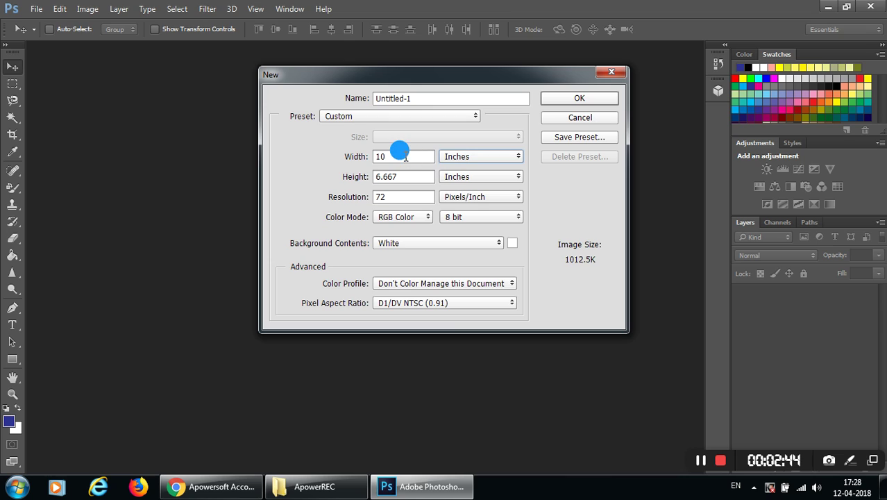
drag(398, 154, 355, 149)
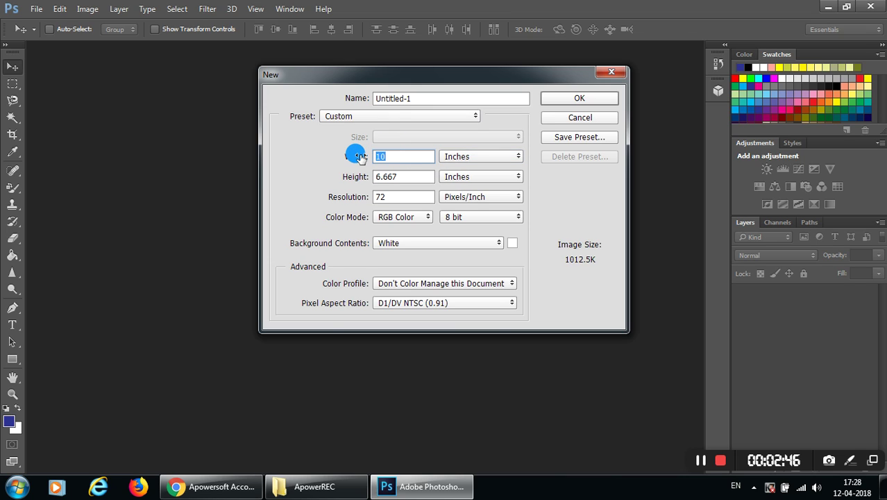
text(8)
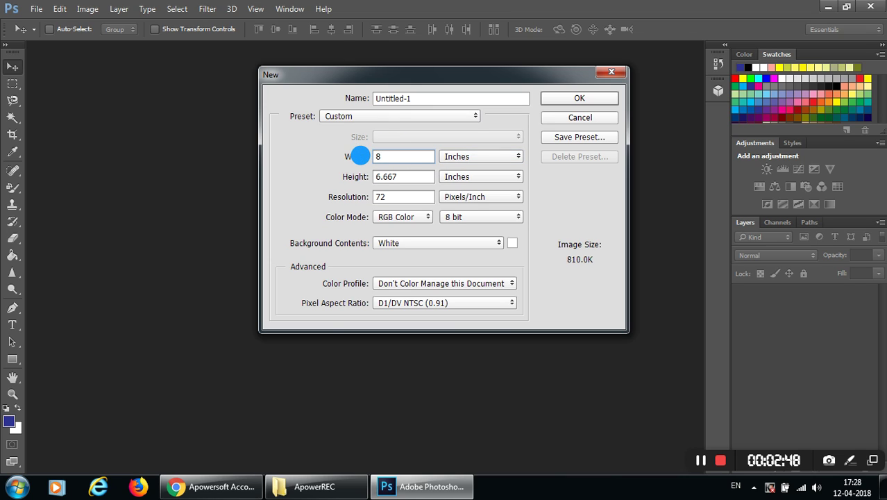
click(405, 177)
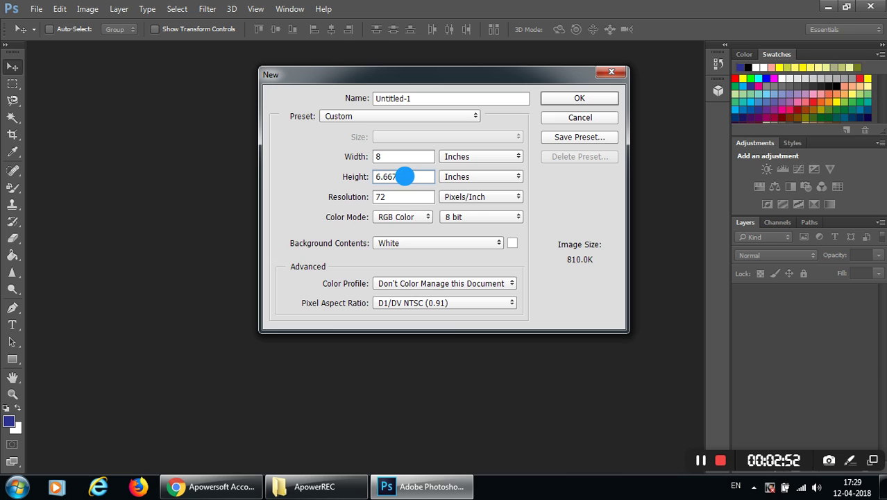
key(BackSpace)
key(BackSpace)
key(BackSpace)
key(BackSpace)
text(11)
click(396, 197)
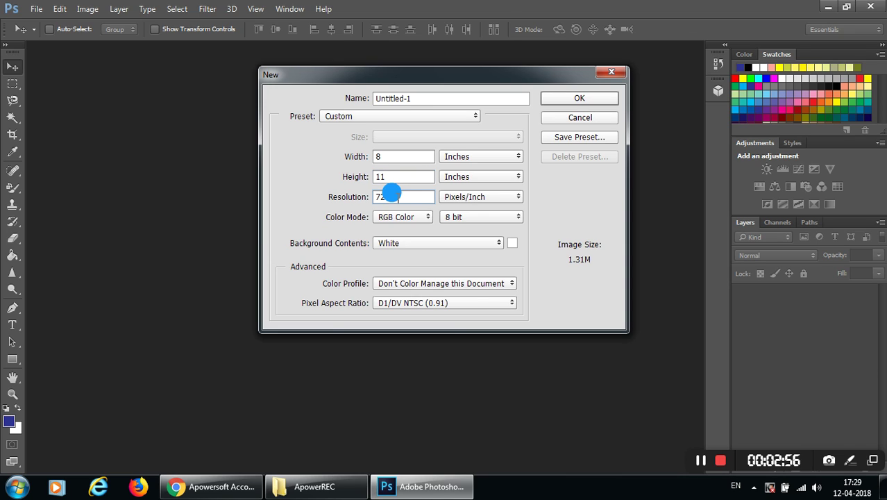
key(BackSpace)
key(BackSpace)
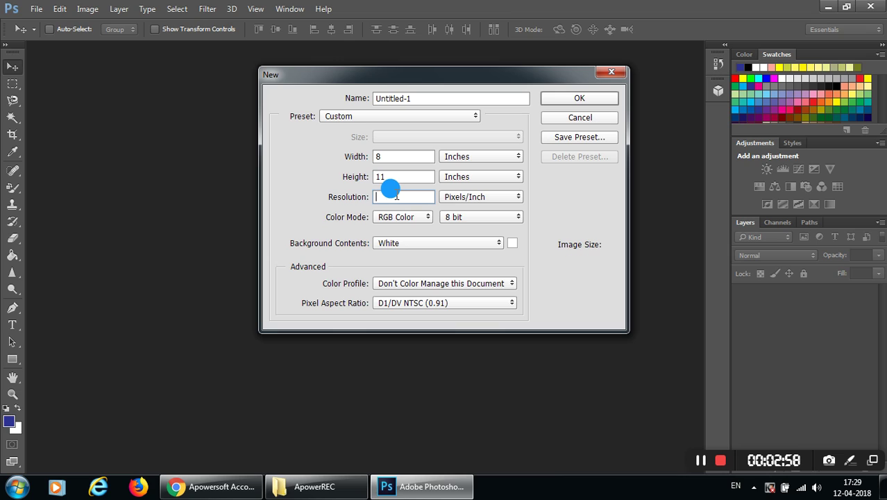
text(300)
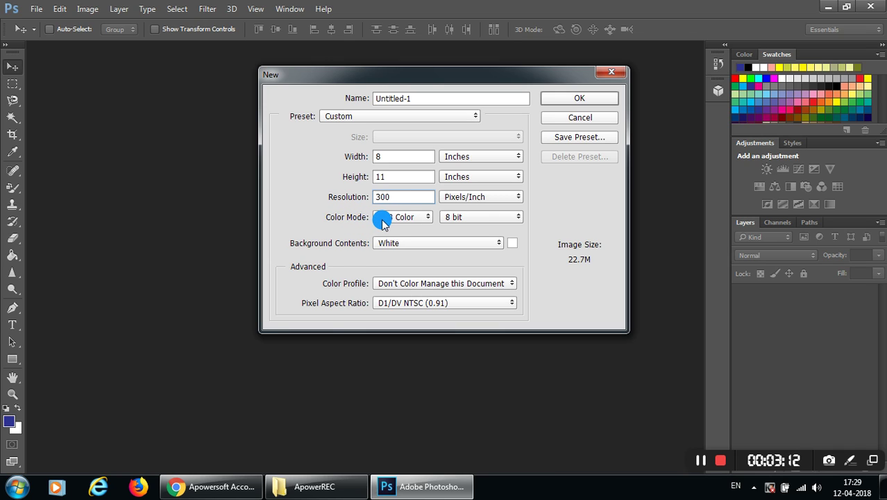
Open the Color Mode list, close it keeping RGB Color, then reopen it.
click(383, 220)
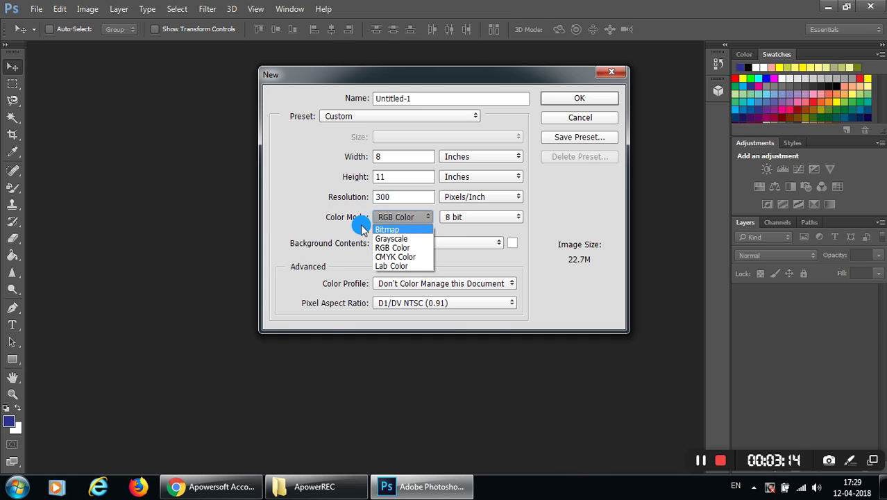
click(355, 224)
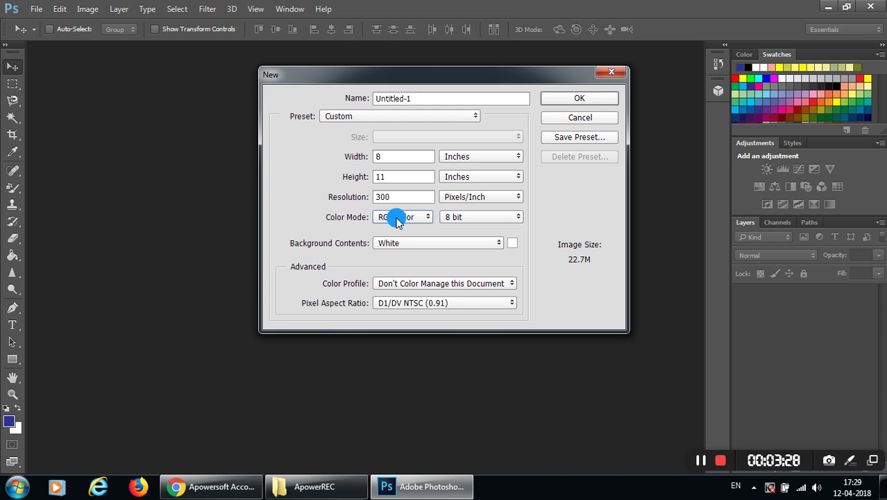
click(397, 218)
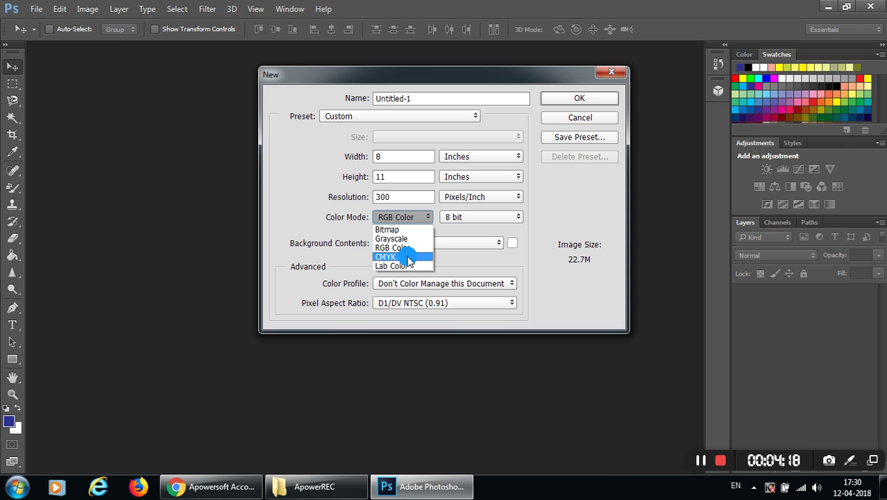
click(408, 260)
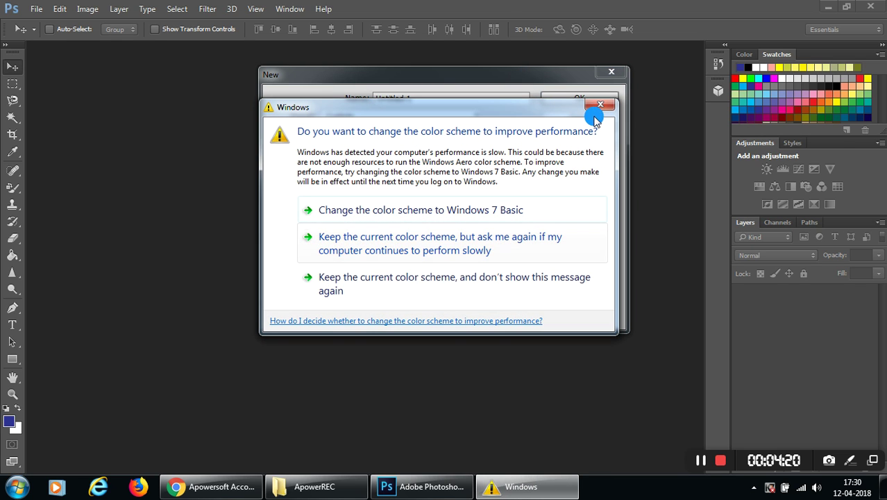
click(599, 110)
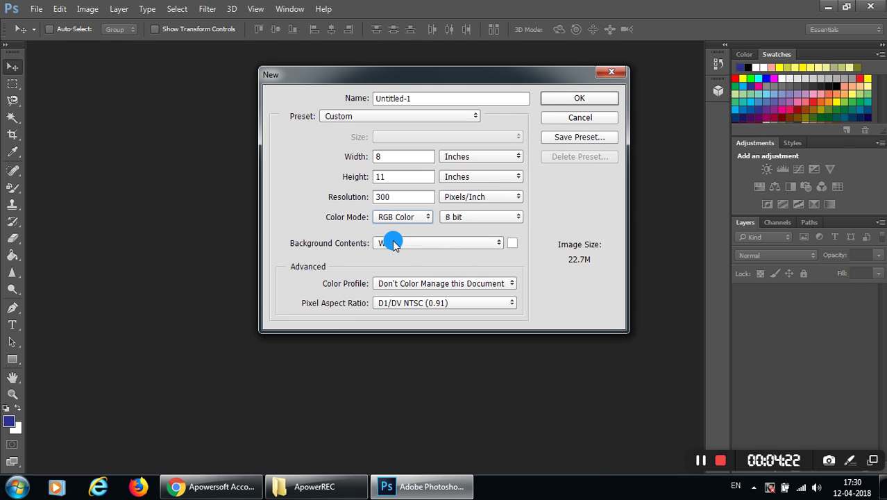
click(412, 220)
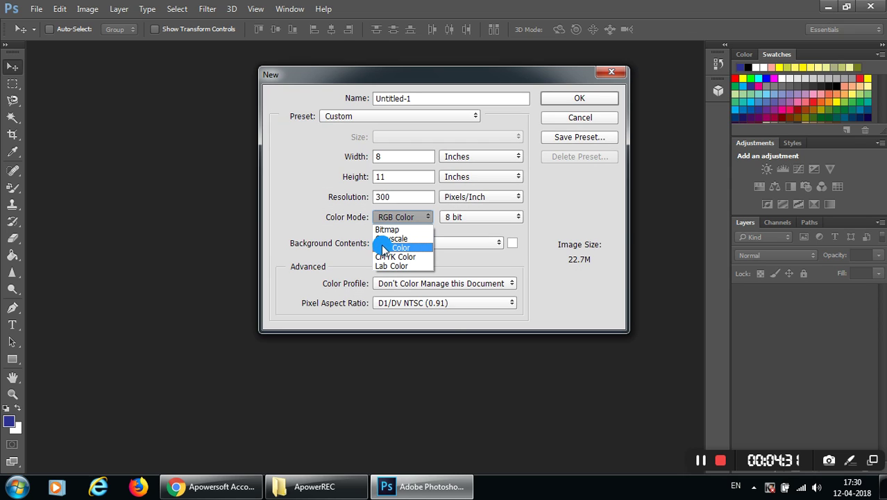
click(387, 248)
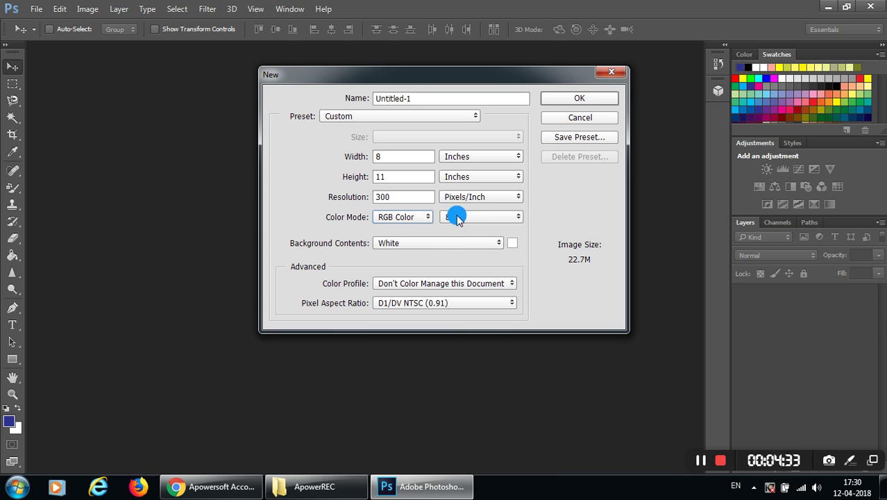
click(434, 245)
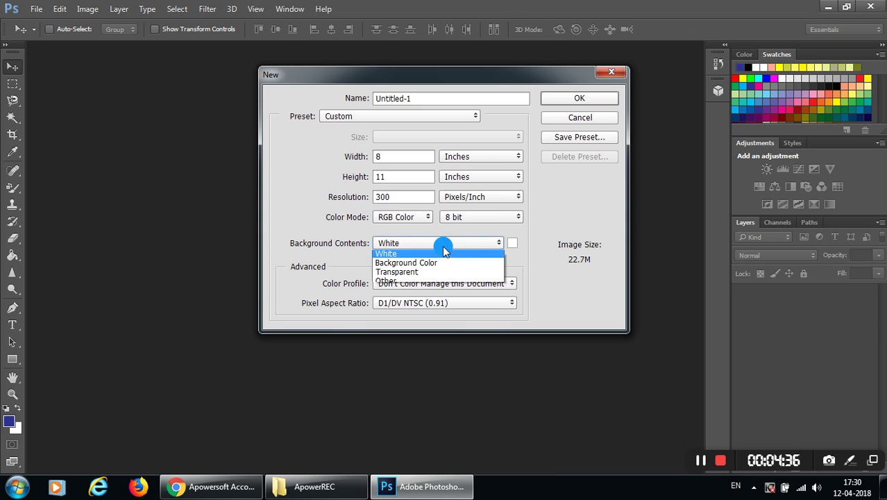
click(393, 257)
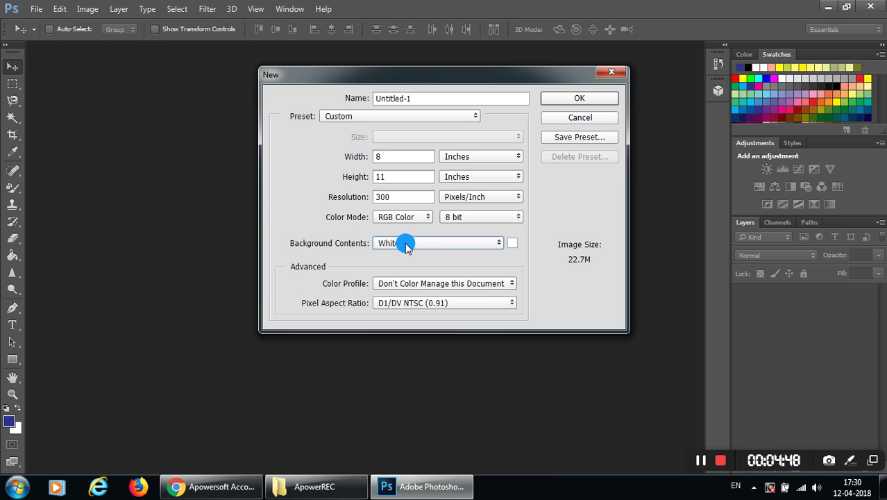
Create the blank document, dismiss the aspect-ratio alert, and convert Background to Layer 0.
click(585, 102)
click(442, 193)
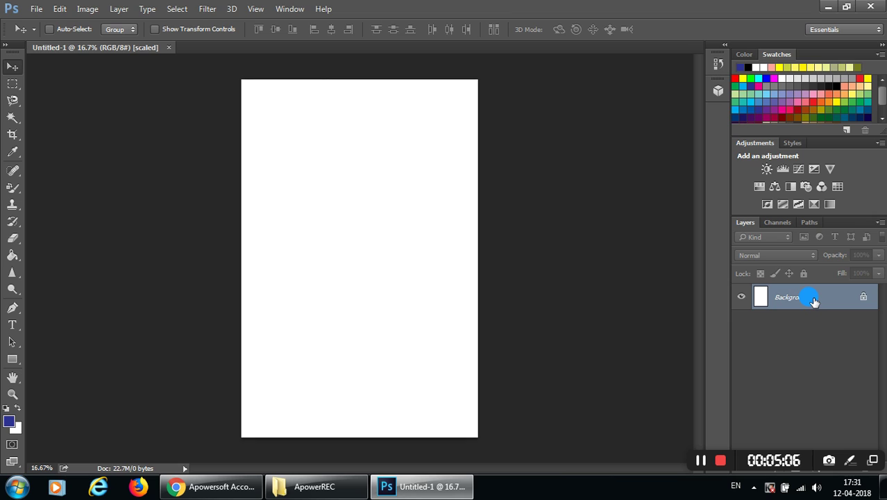
double_click(849, 300)
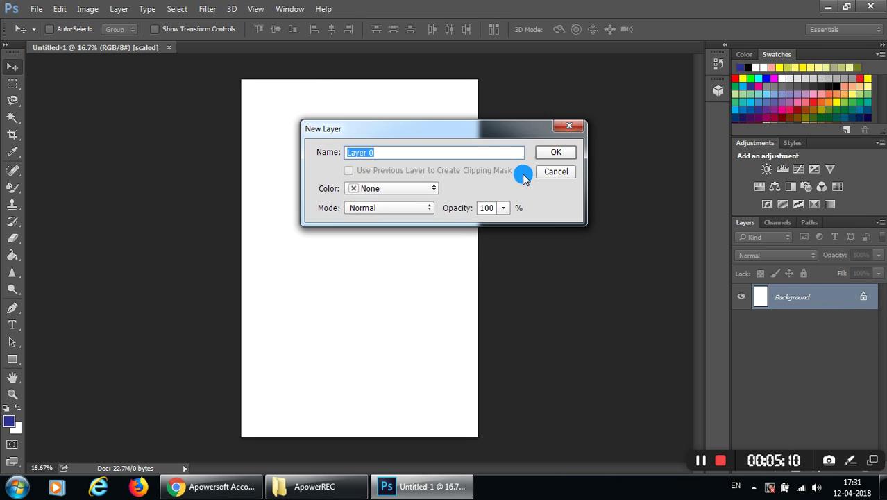
click(555, 155)
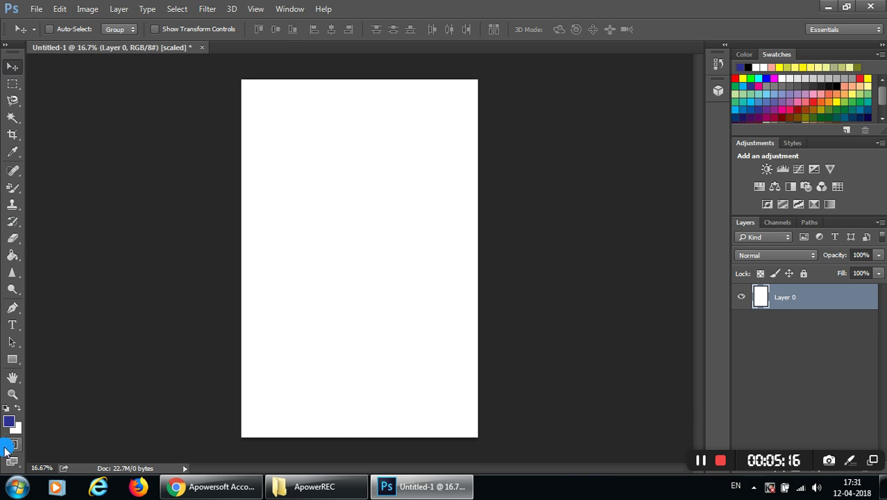
Nudge Layer 0 down about 2.74 cm with the Move tool.
click(12, 67)
mouse_move(371, 204)
mouse_down()
mouse_move(355, 210)
mouse_move(316, 283)
mouse_move(323, 293)
mouse_move(393, 206)
mouse_up()
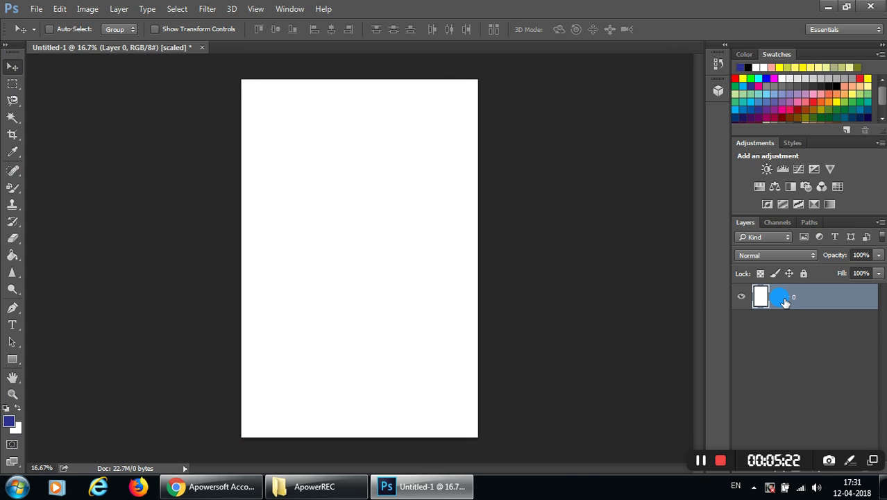
mouse_move(452, 274)
mouse_down()
mouse_move(452, 313)
mouse_move(450, 278)
mouse_up()
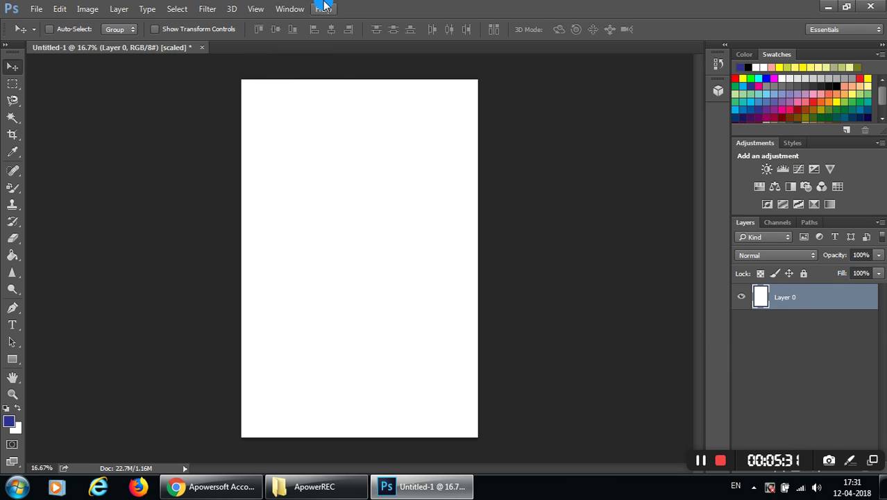
click(291, 10)
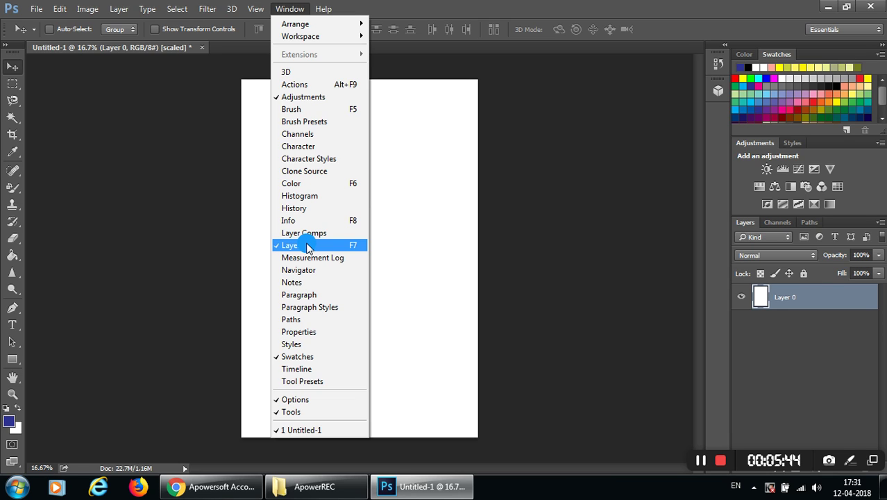
Hide and then reshow the Layers panel from the Window menu.
click(307, 246)
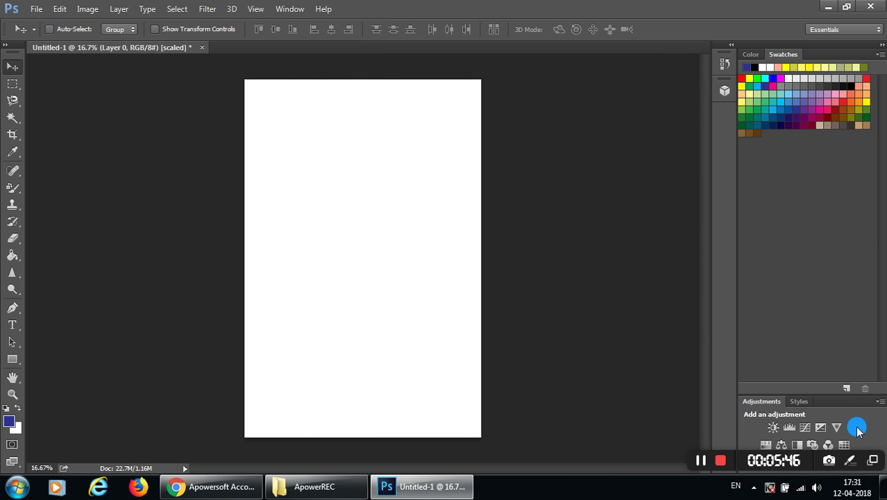
click(290, 8)
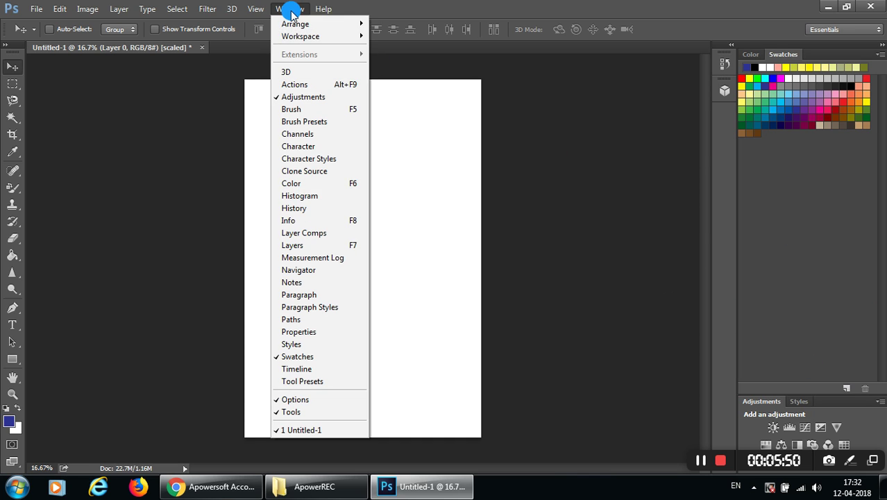
click(316, 247)
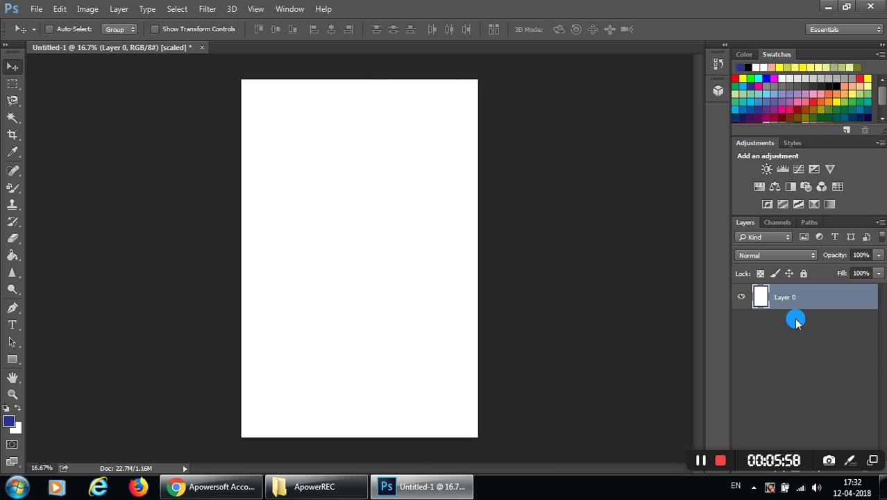
Select Layer 0 and lock all of its properties.
click(289, 8)
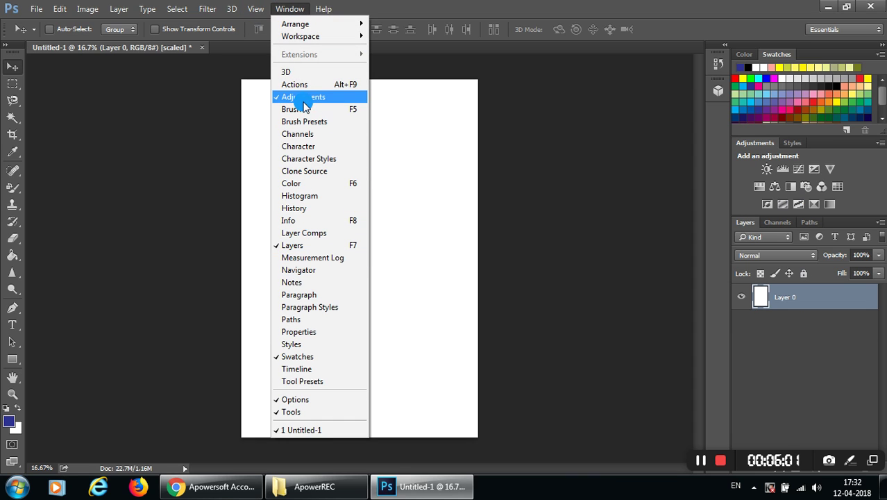
click(322, 392)
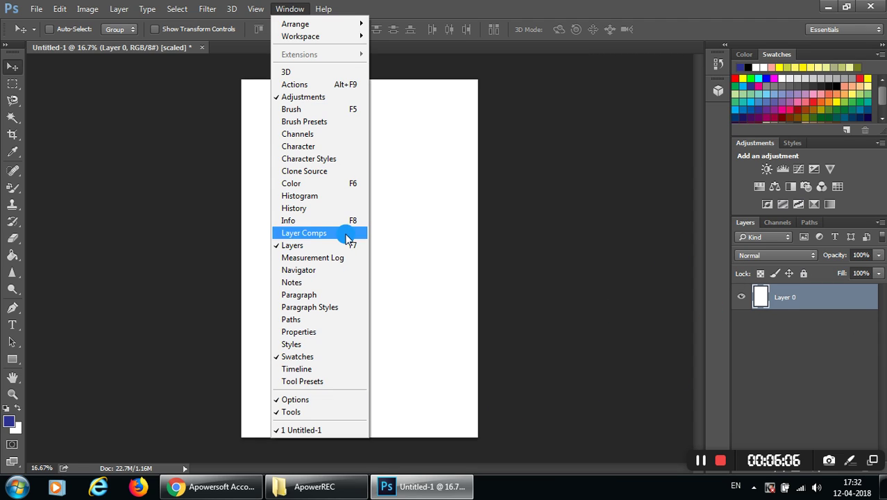
click(809, 327)
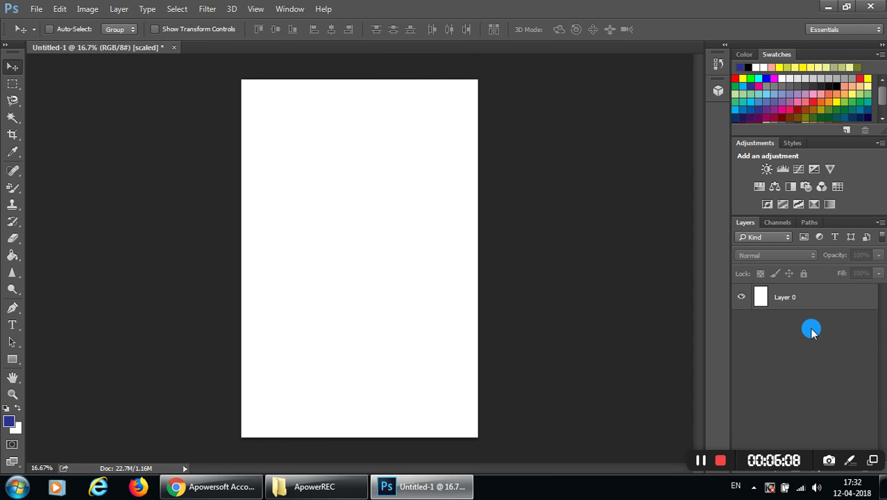
click(789, 300)
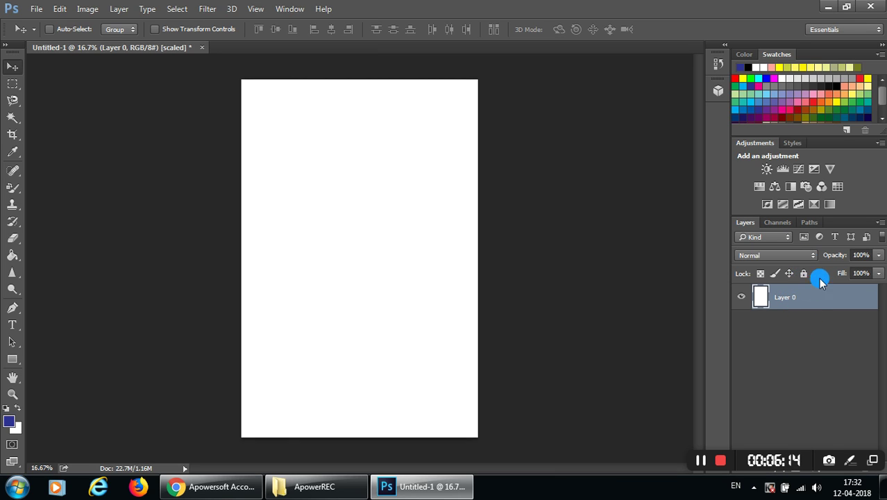
click(802, 273)
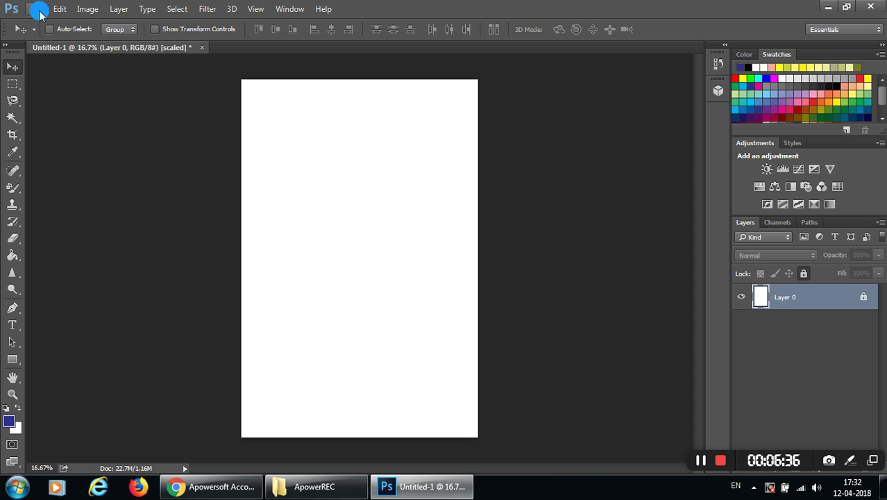
Open the File menu in the menu bar.
click(40, 13)
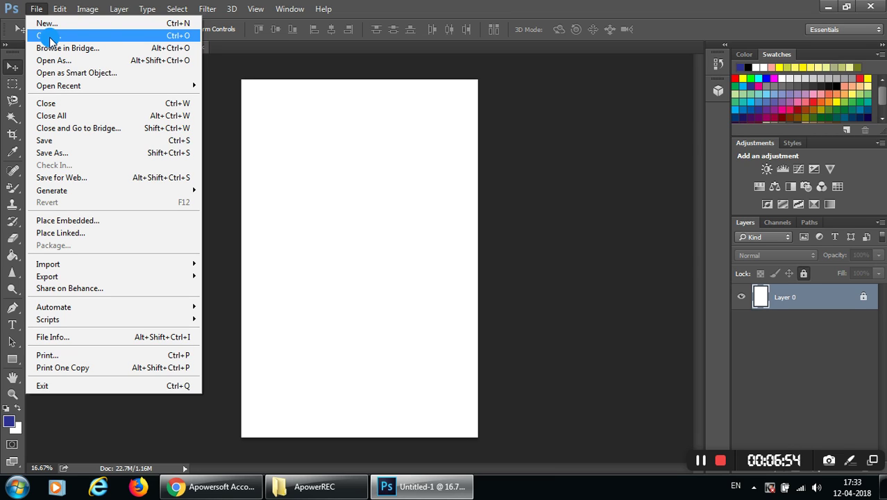
Open 800px_COLOURBOX2045149 from the Pictures > cutout pics folder.
click(93, 40)
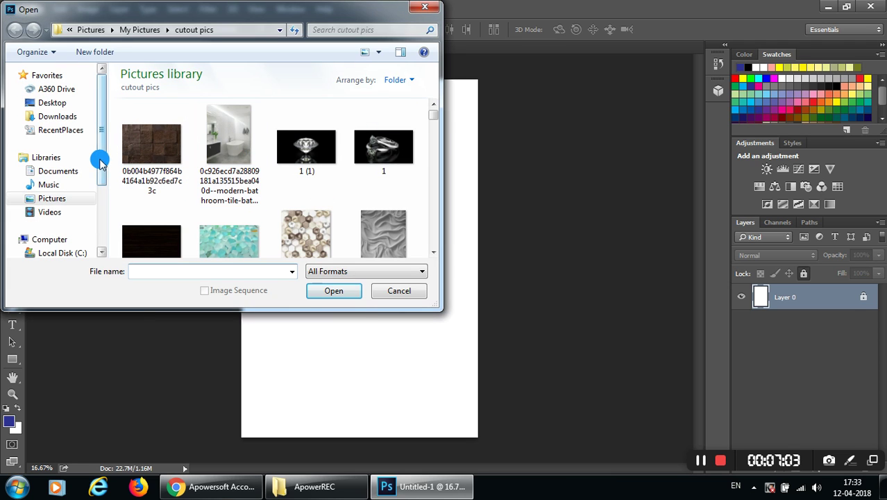
drag(102, 158, 103, 246)
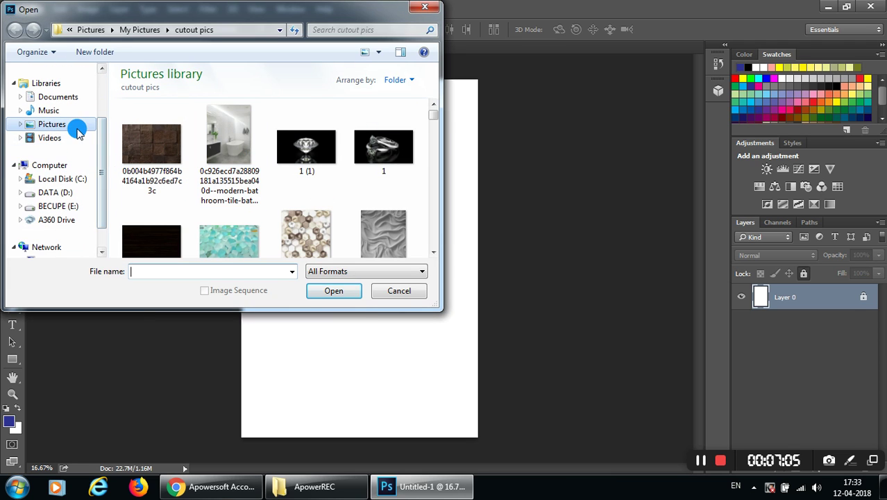
click(61, 97)
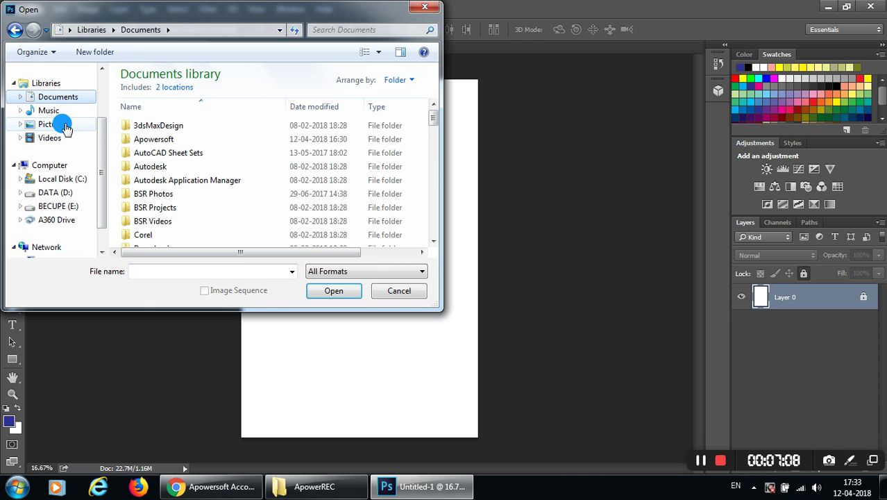
click(64, 125)
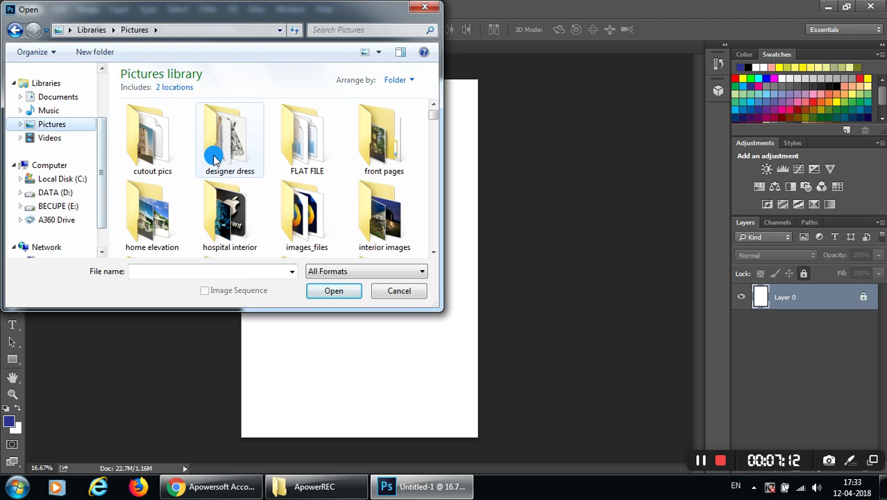
double_click(136, 168)
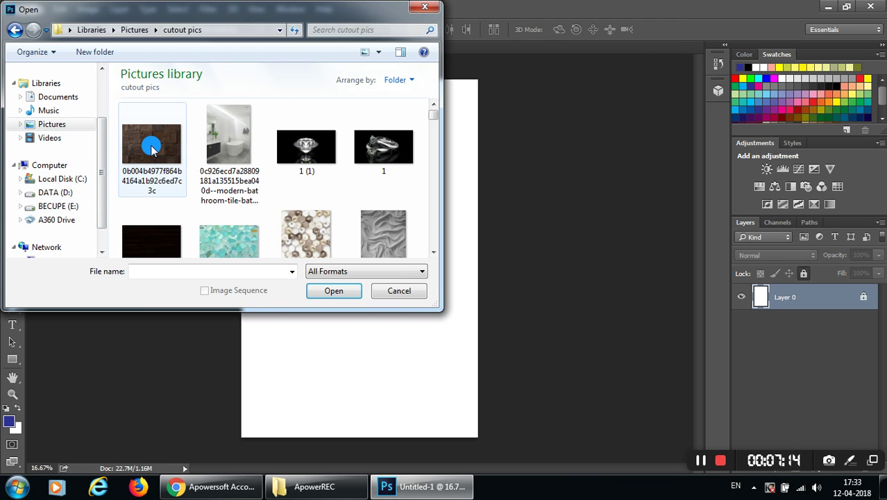
drag(434, 115, 437, 137)
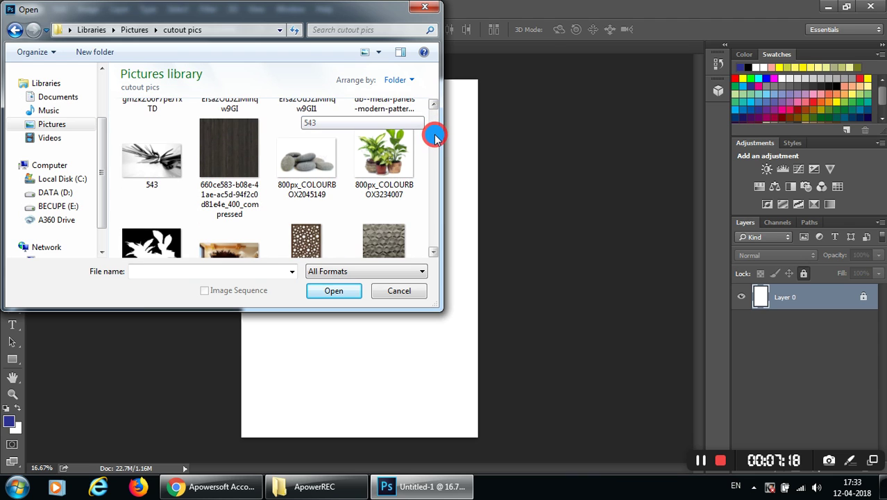
click(306, 158)
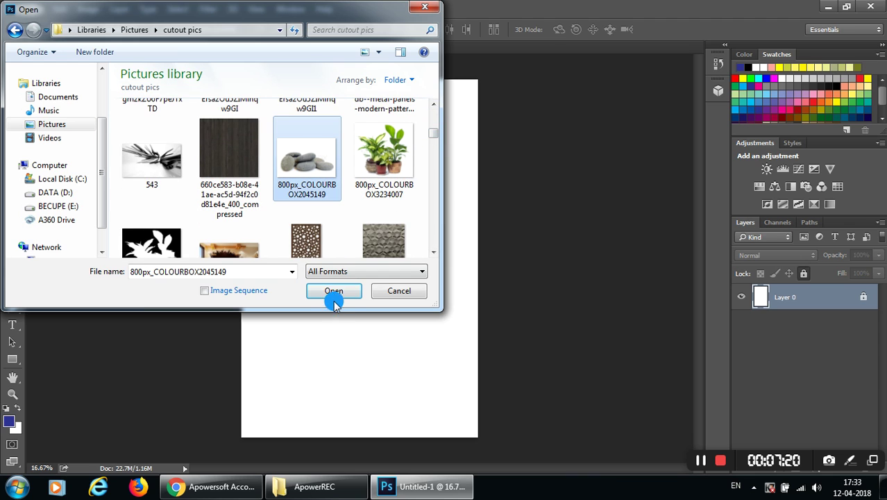
click(334, 291)
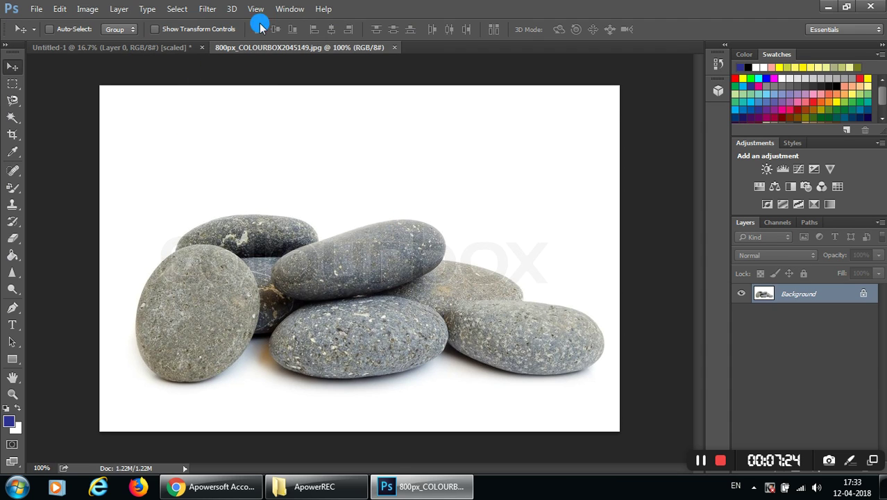
Flip between the Untitled-1 and pebbles tabs, then convert the pebbles Background into Layer 0.
click(156, 48)
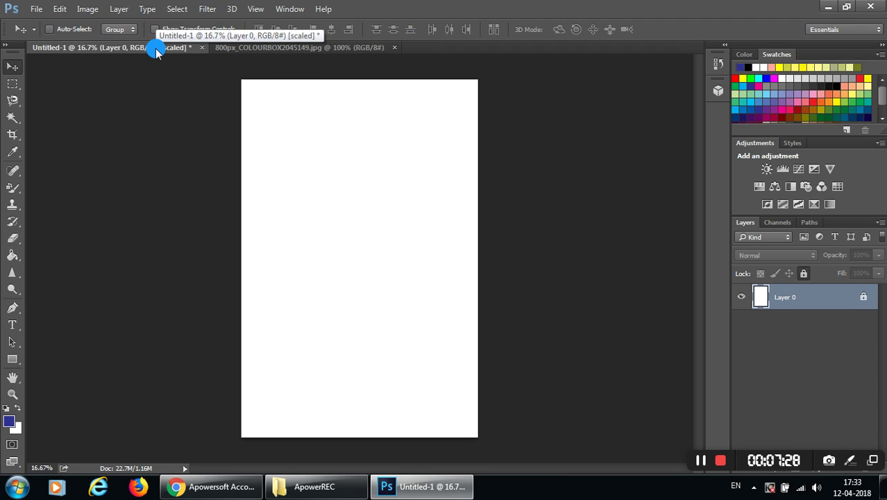
click(261, 49)
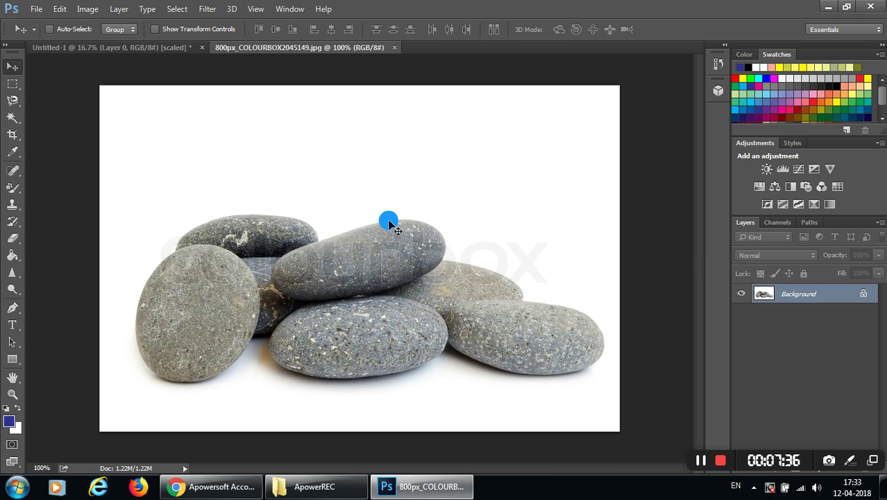
click(165, 49)
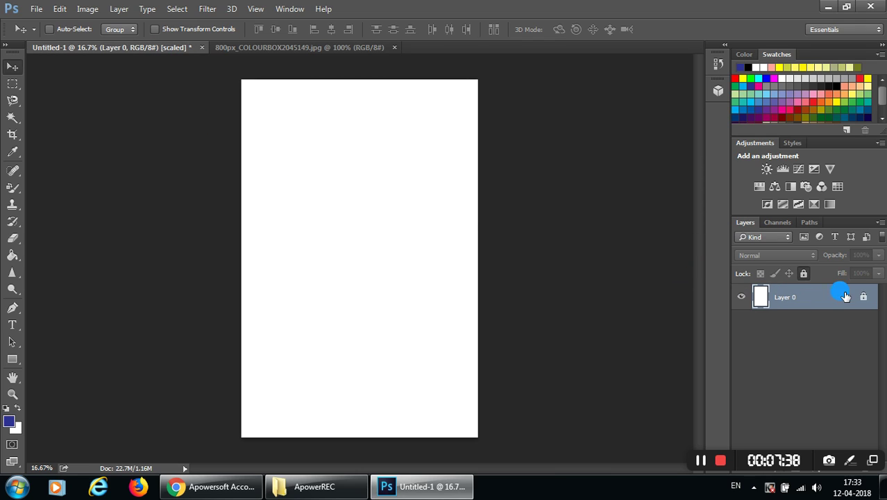
click(301, 49)
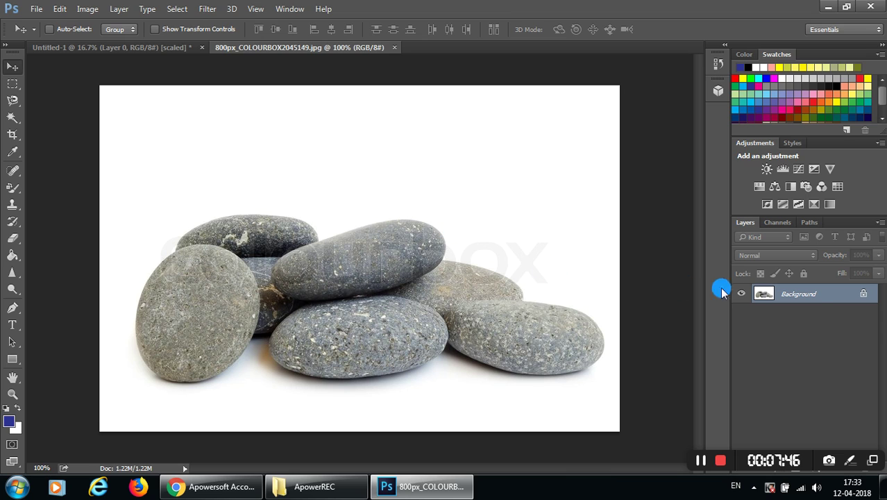
double_click(813, 299)
click(569, 159)
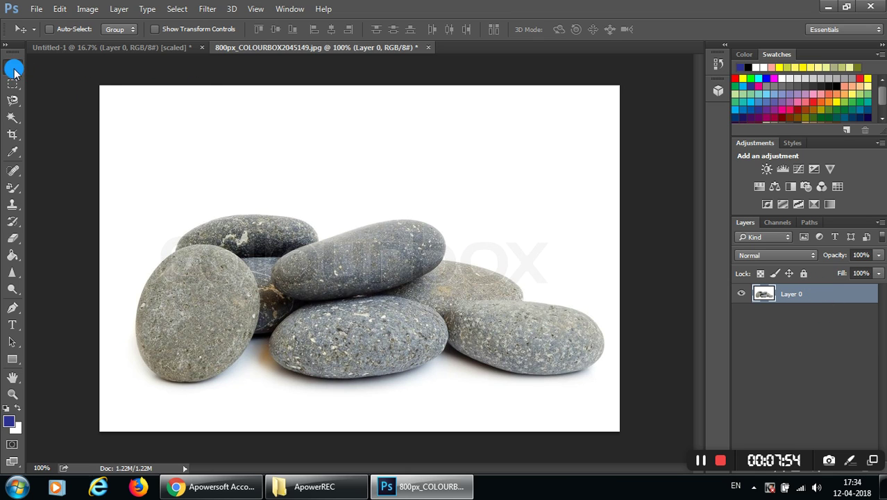
click(372, 253)
Nudge the pebbles layer, browse the Marquee and Lasso variants, then pick the freehand Lasso Tool.
mouse_move(369, 248)
mouse_down()
mouse_move(355, 247)
mouse_move(369, 245)
mouse_up()
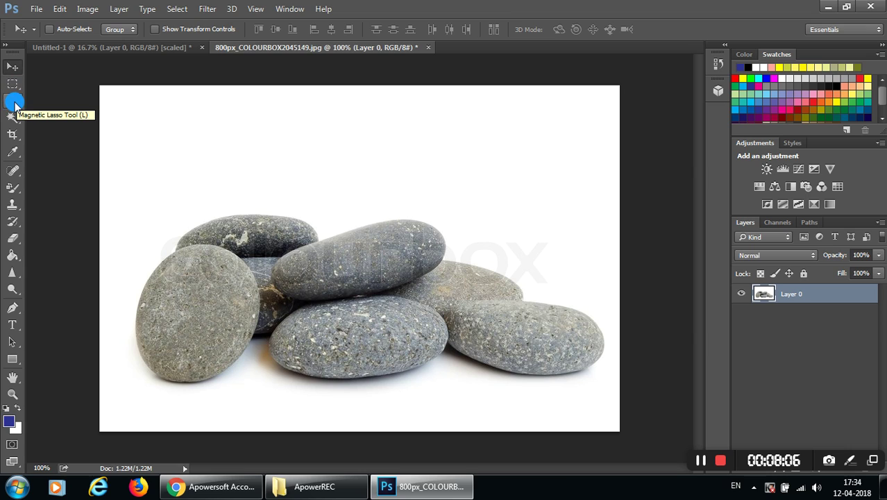
click(15, 104)
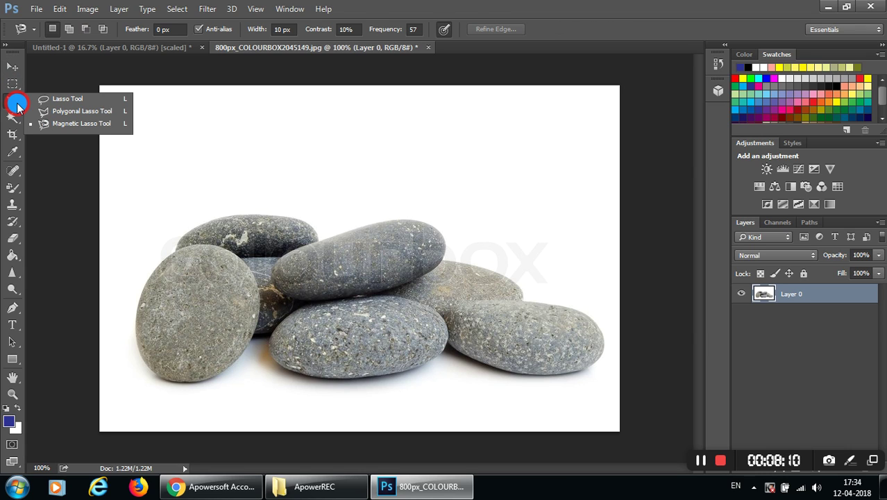
mouse_move(17, 105)
mouse_down()
mouse_move(56, 115)
mouse_move(62, 129)
mouse_up()
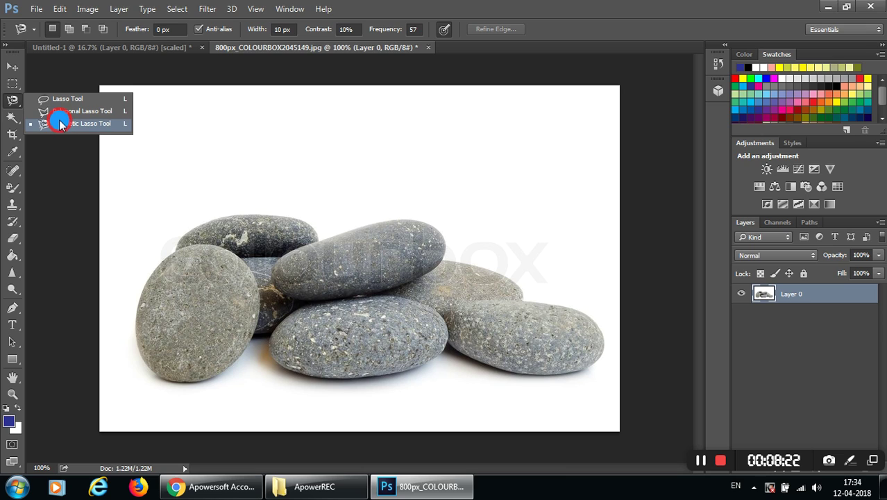
drag(62, 128, 9, 102)
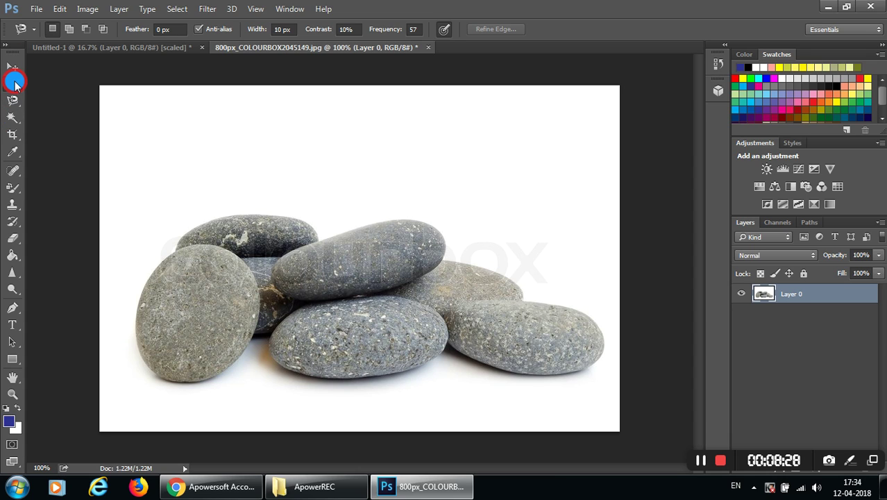
click(13, 83)
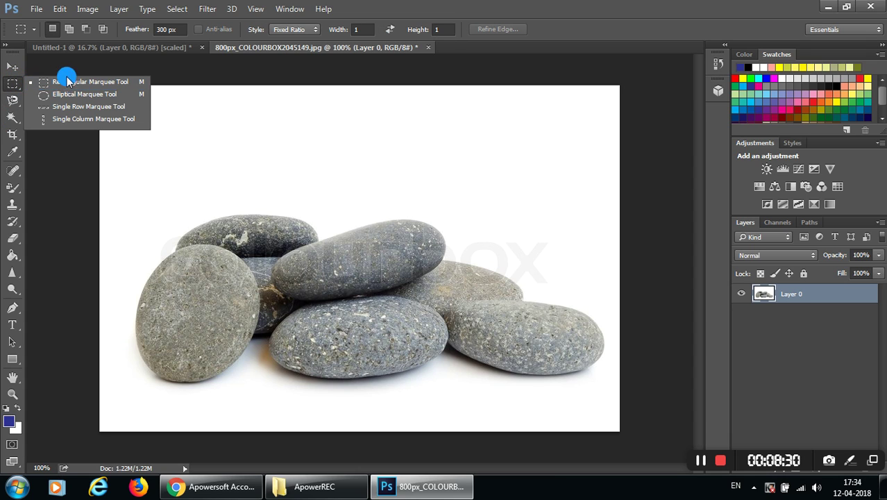
drag(16, 82, 84, 117)
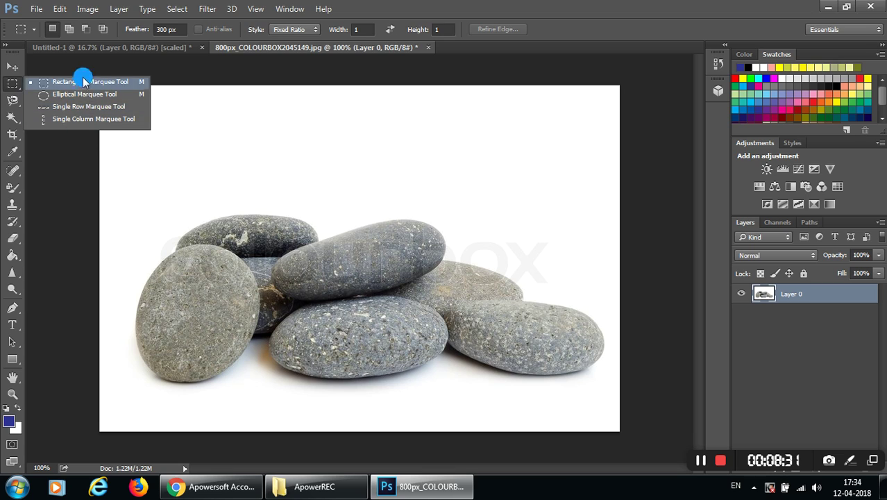
click(14, 101)
drag(14, 101, 51, 104)
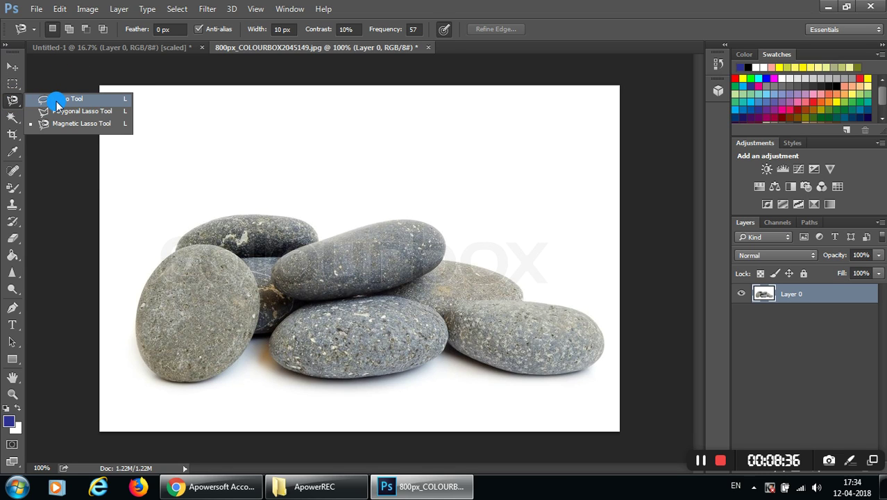
drag(57, 104, 57, 104)
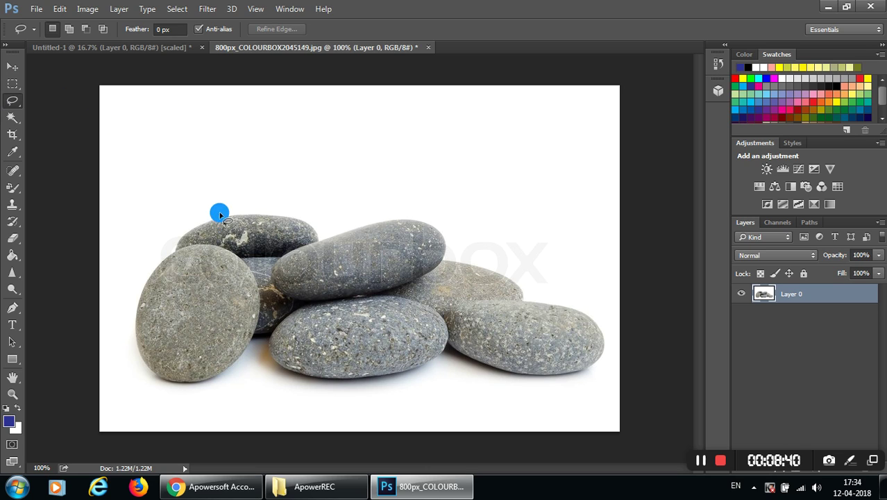
mouse_move(178, 237)
mouse_down()
mouse_move(297, 219)
mouse_move(330, 241)
mouse_up()
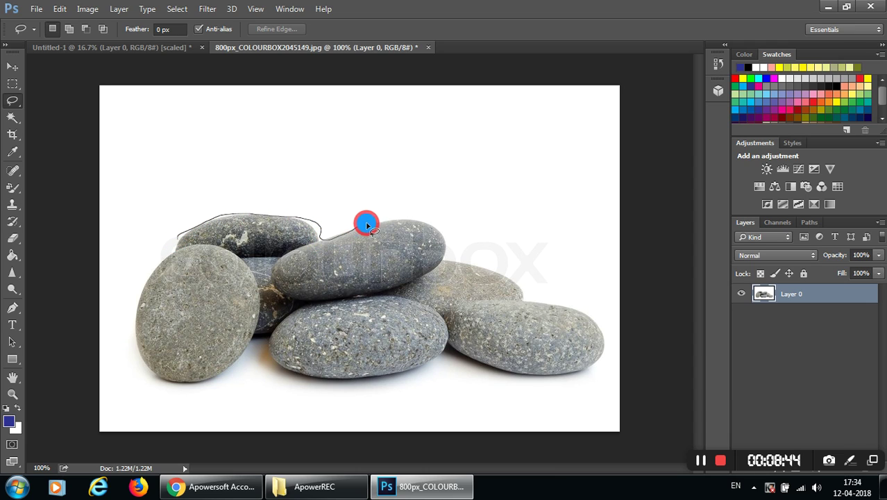
mouse_move(401, 221)
mouse_down()
mouse_move(444, 231)
mouse_move(450, 258)
mouse_move(511, 283)
mouse_move(523, 299)
mouse_move(599, 323)
mouse_move(609, 358)
mouse_move(573, 377)
mouse_move(458, 356)
mouse_move(287, 383)
mouse_move(260, 337)
mouse_move(236, 371)
mouse_move(166, 381)
mouse_move(127, 322)
mouse_move(177, 234)
mouse_up()
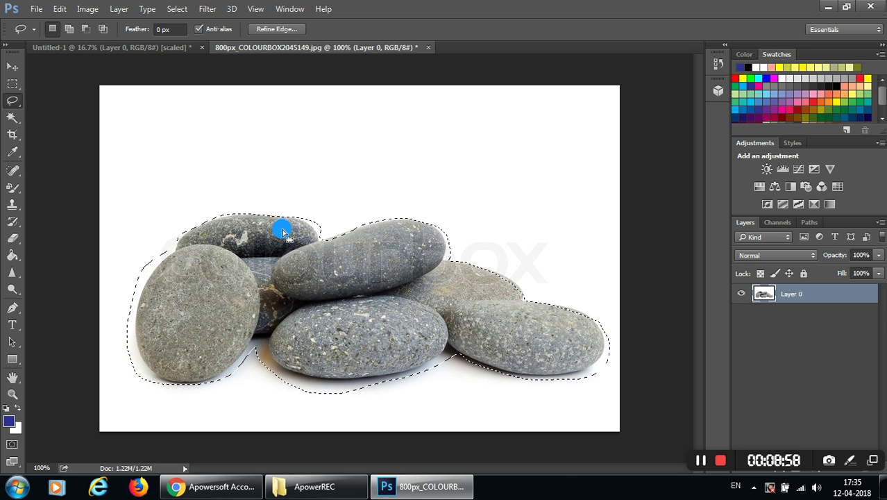
key(v)
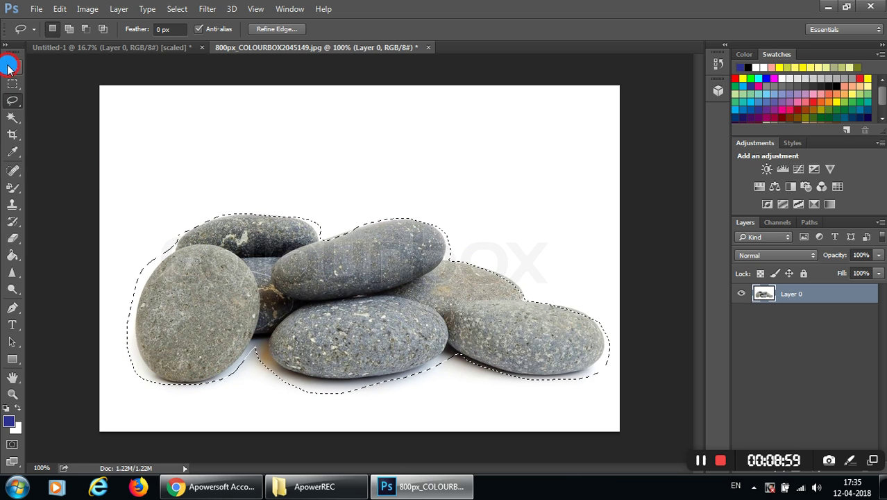
drag(327, 278, 327, 277)
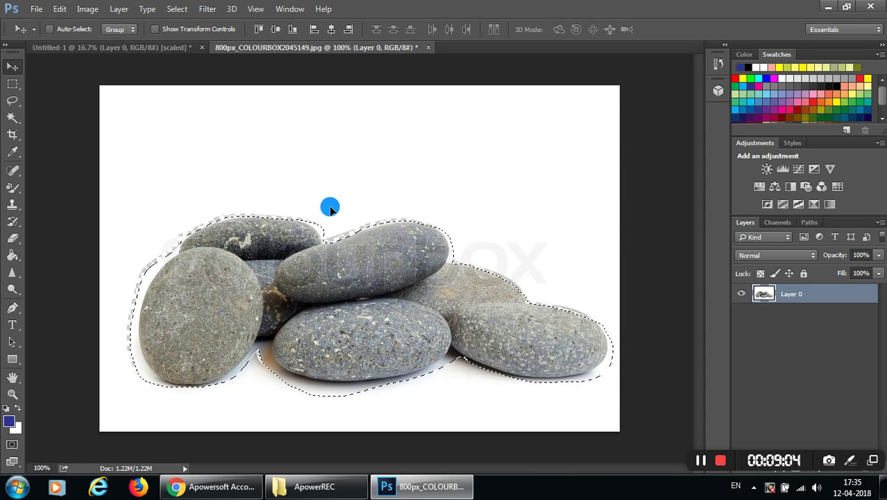
key(ctrl+d)
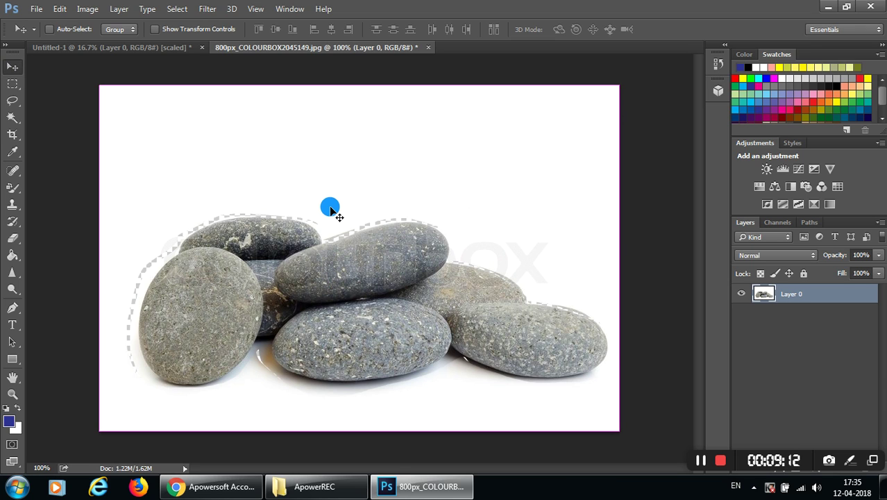
key(ctrl+z)
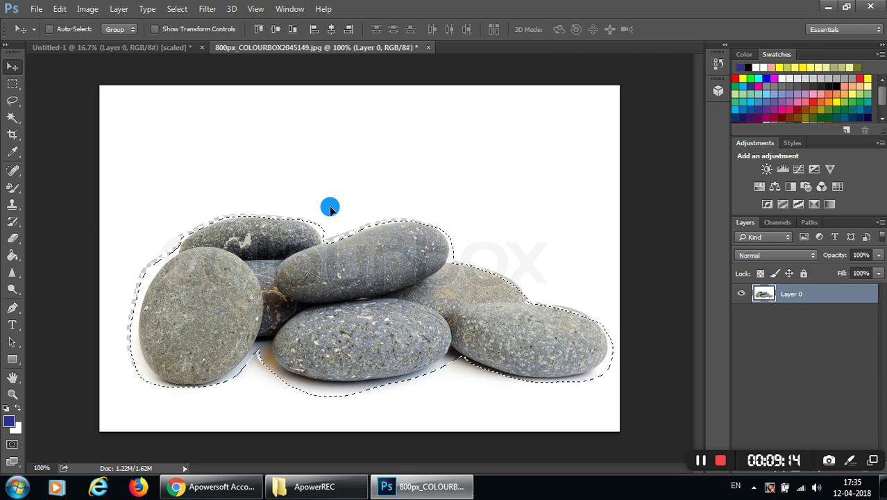
key(ctrl+shift+i)
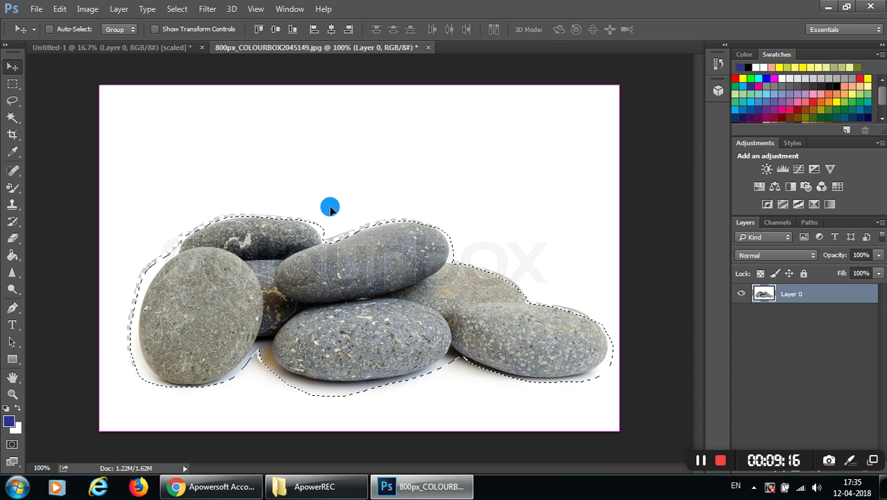
key(Left)
key(Left)
key(Left)
key(Up)
key(Up)
key(Up)
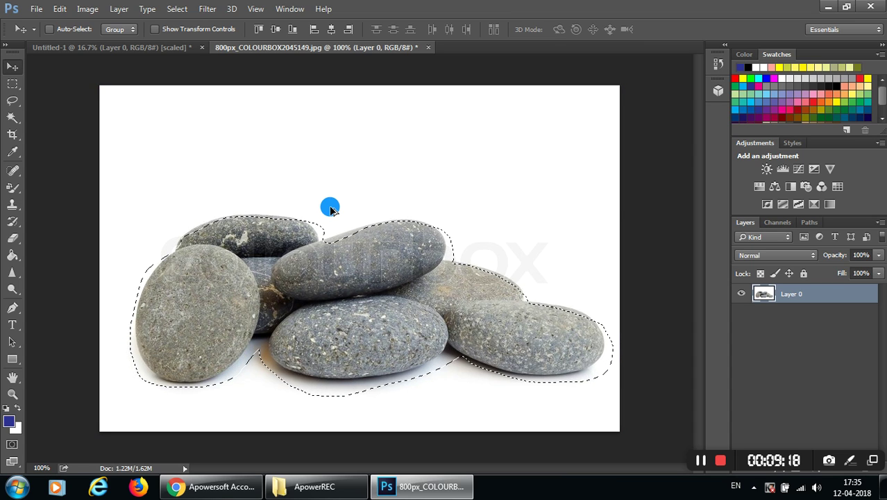
key(ctrl+d)
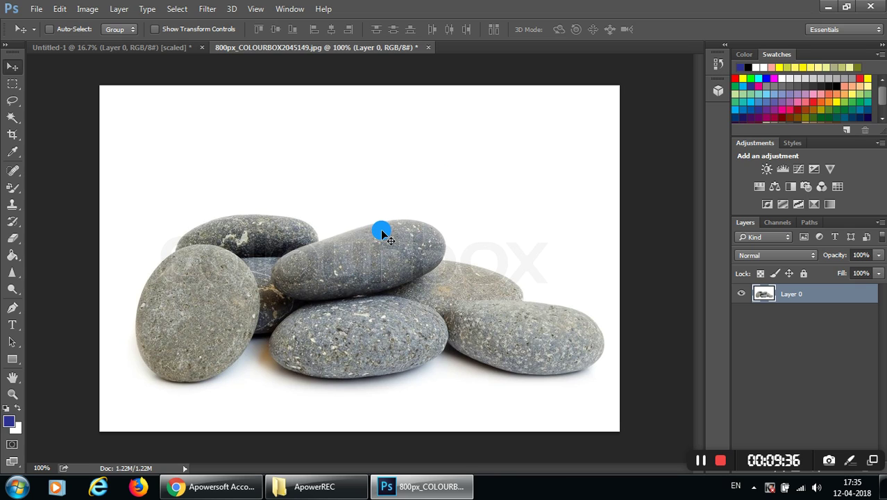
click(13, 100)
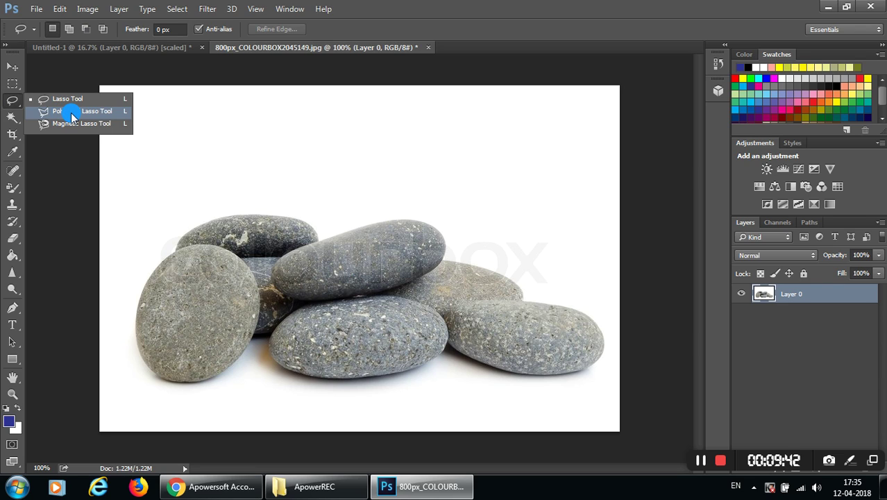
click(73, 113)
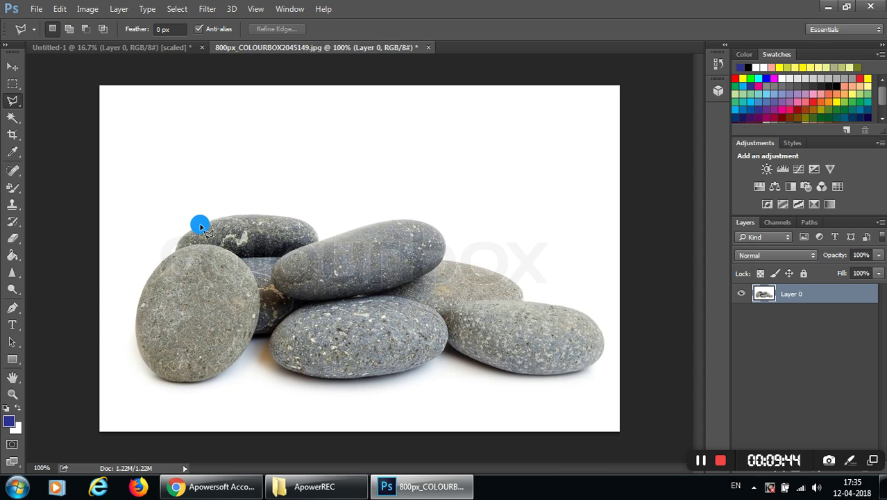
click(175, 250)
click(198, 224)
click(262, 214)
click(317, 227)
click(353, 230)
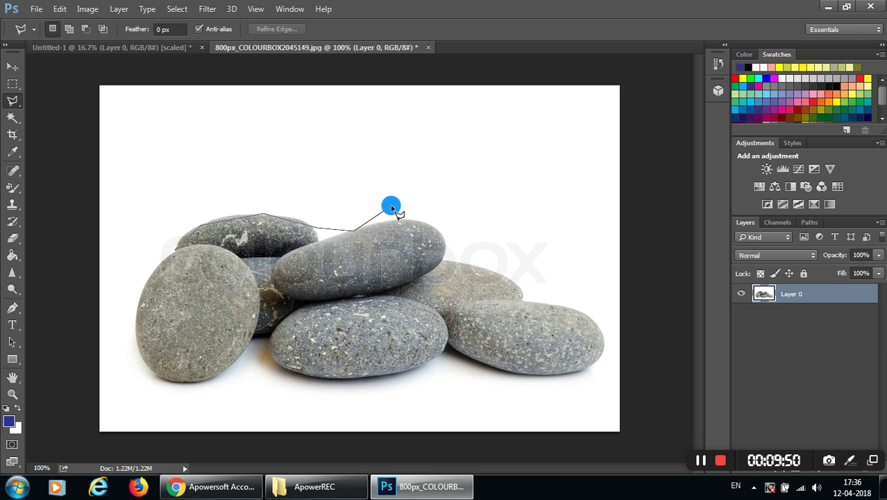
click(392, 206)
click(285, 171)
click(187, 205)
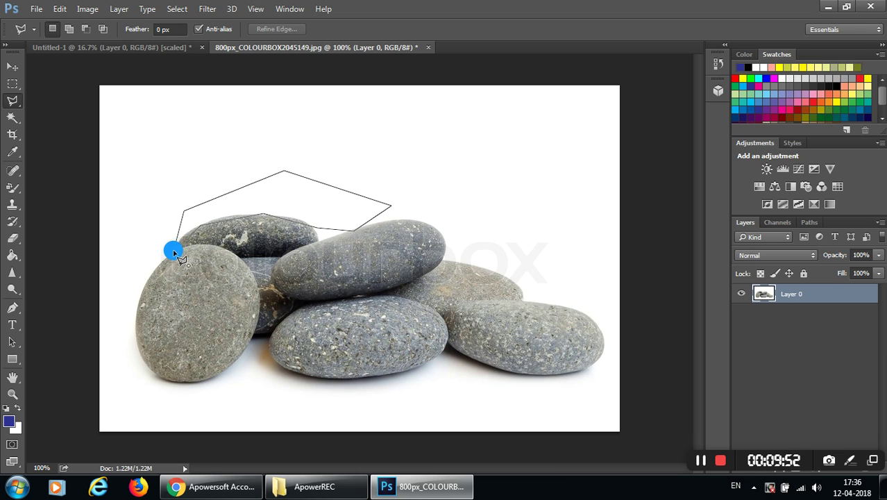
click(174, 249)
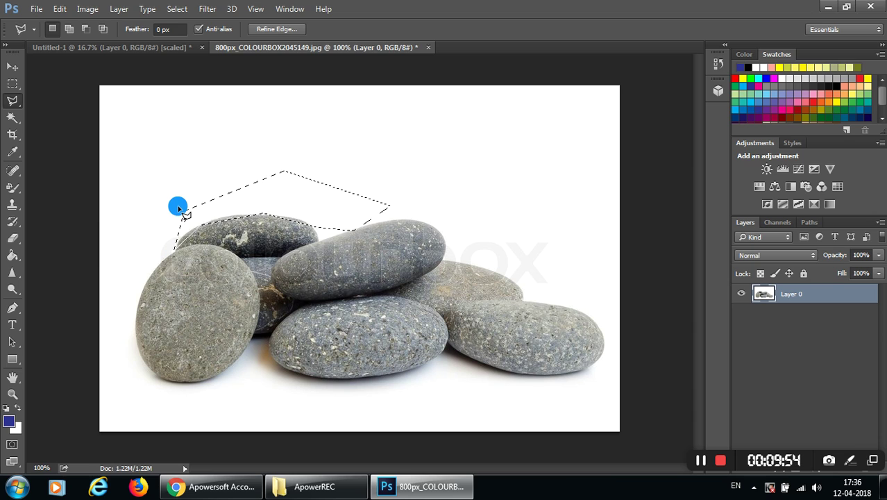
key(Delete)
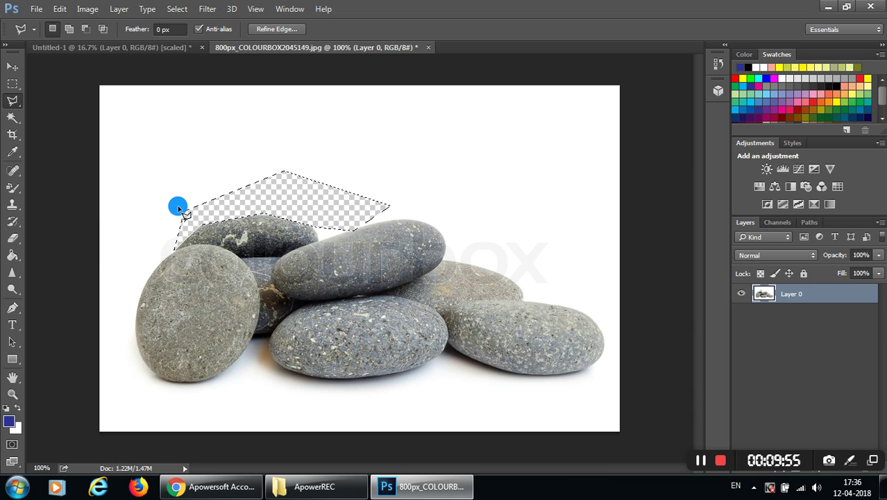
key(ctrl+z)
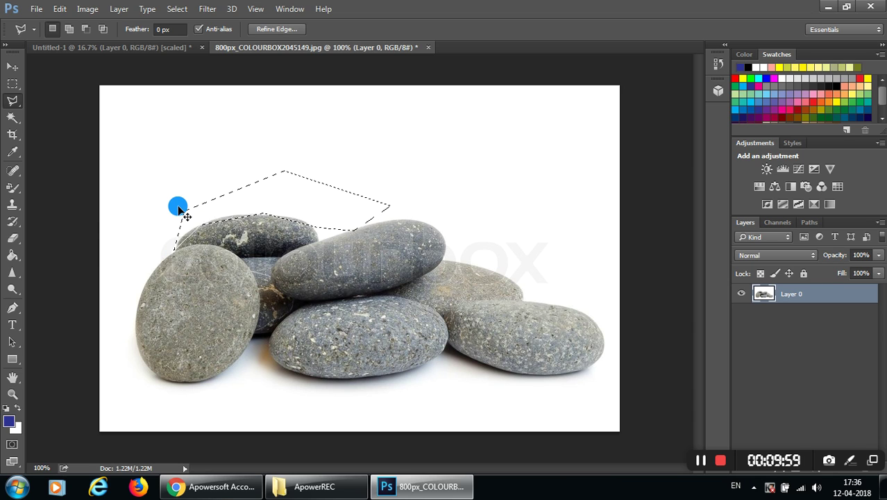
key(ctrl+d)
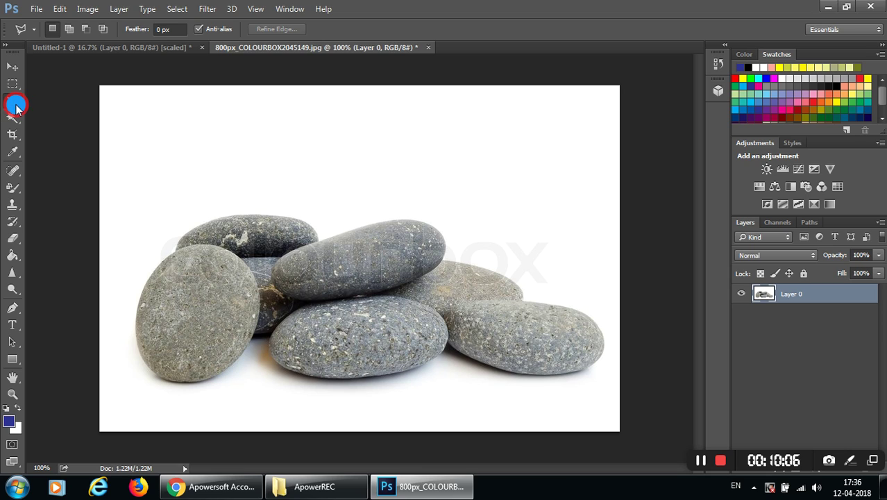
Switch to the Magnetic Lasso Tool and start tracing at the left stone's upper edge.
drag(15, 106, 62, 129)
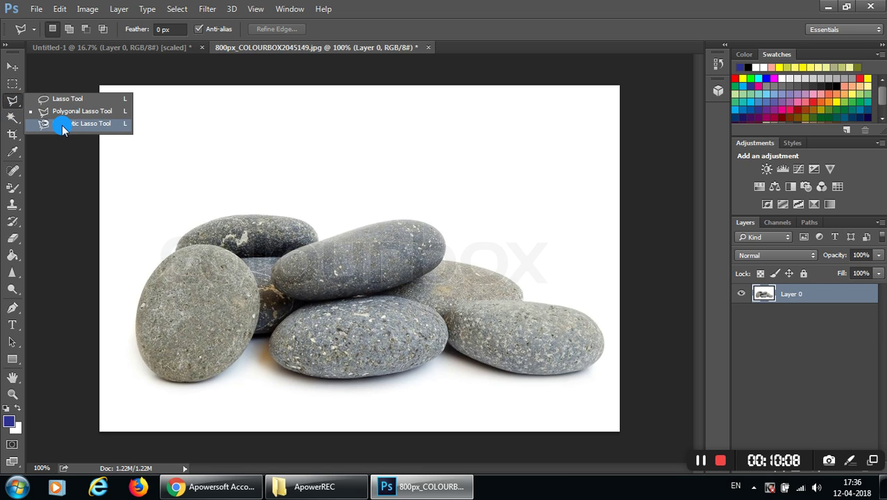
click(69, 125)
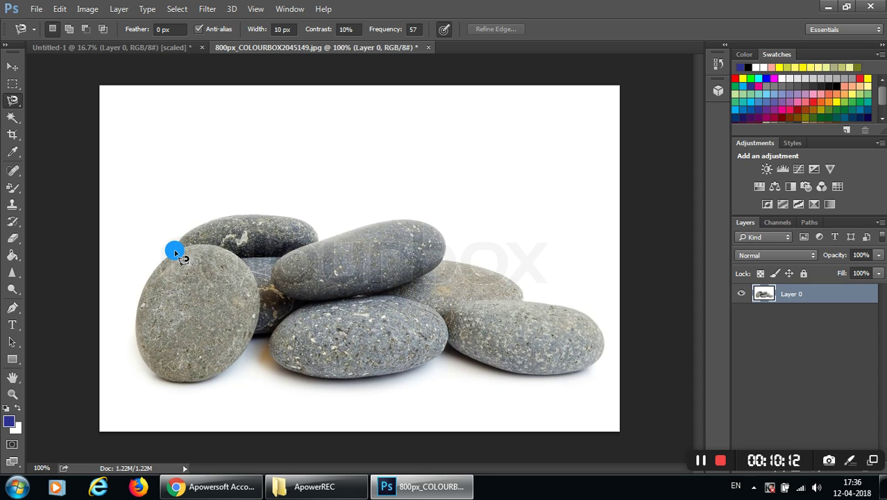
click(173, 252)
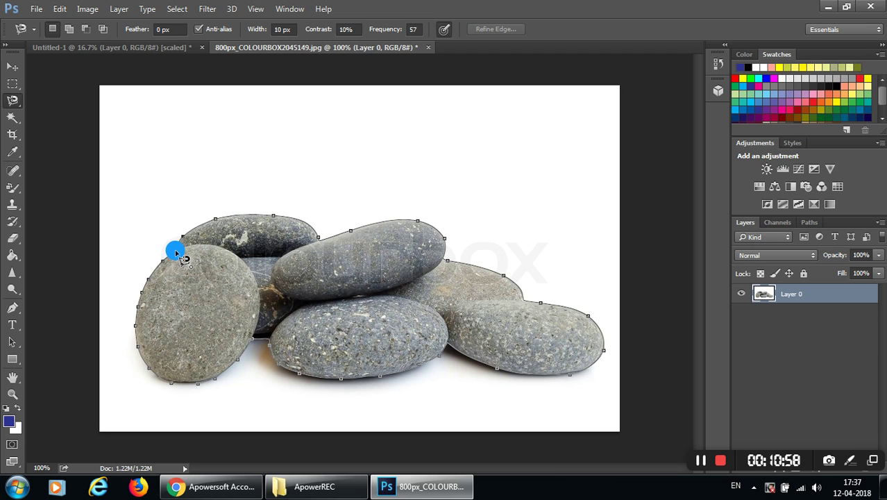
Close the outline, invert the selection, delete the white background, then deselect.
click(178, 253)
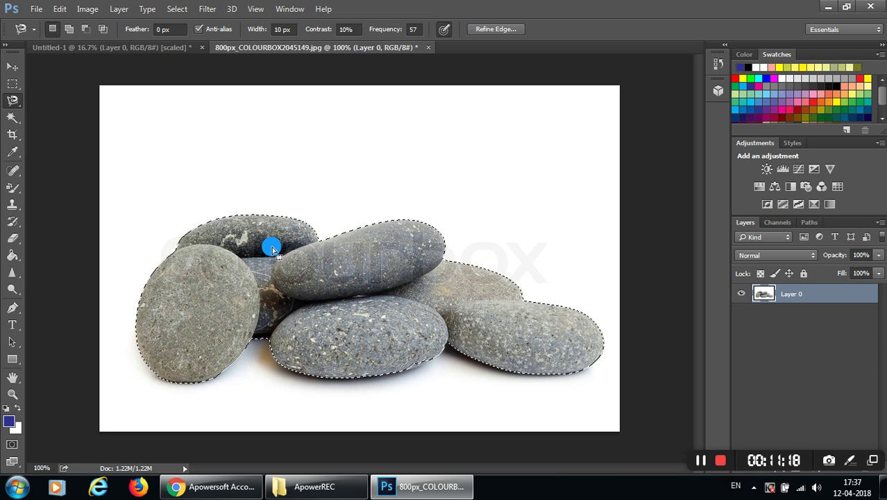
right_click(273, 248)
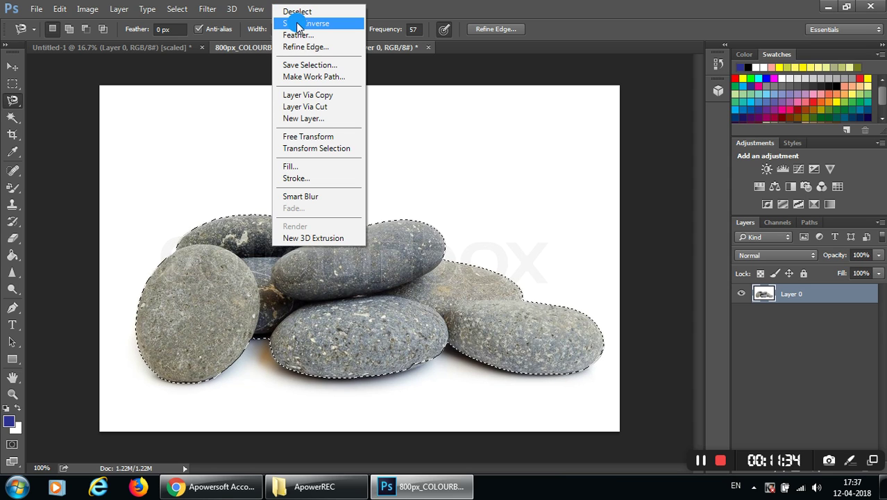
click(296, 23)
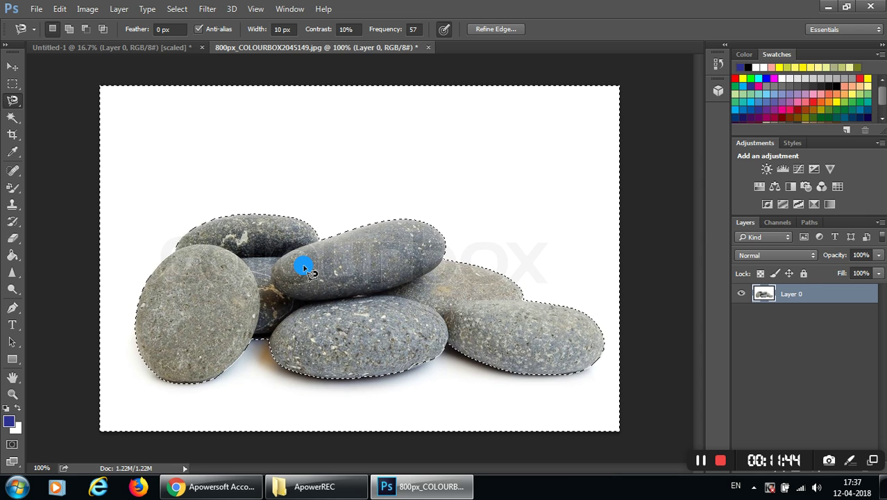
key(Delete)
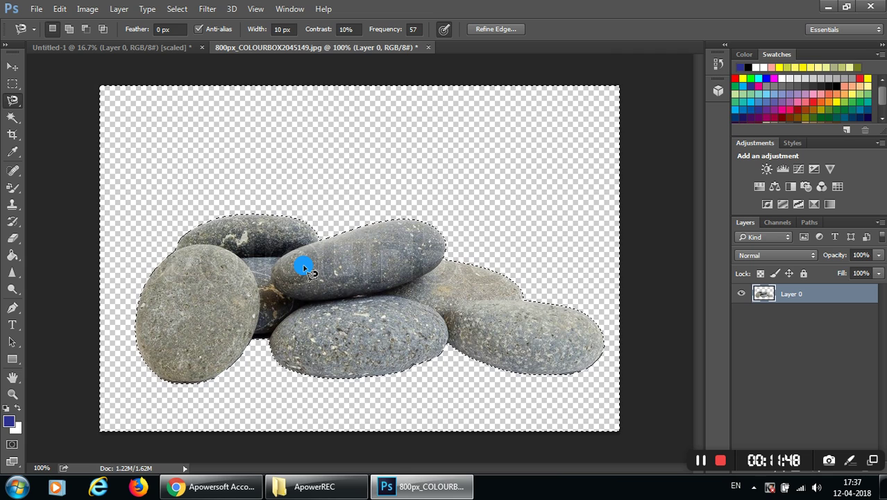
right_click(268, 240)
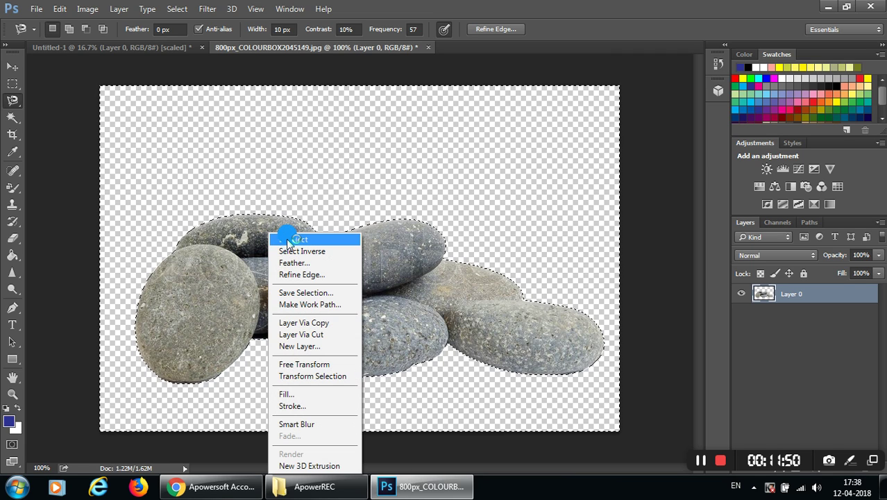
click(287, 239)
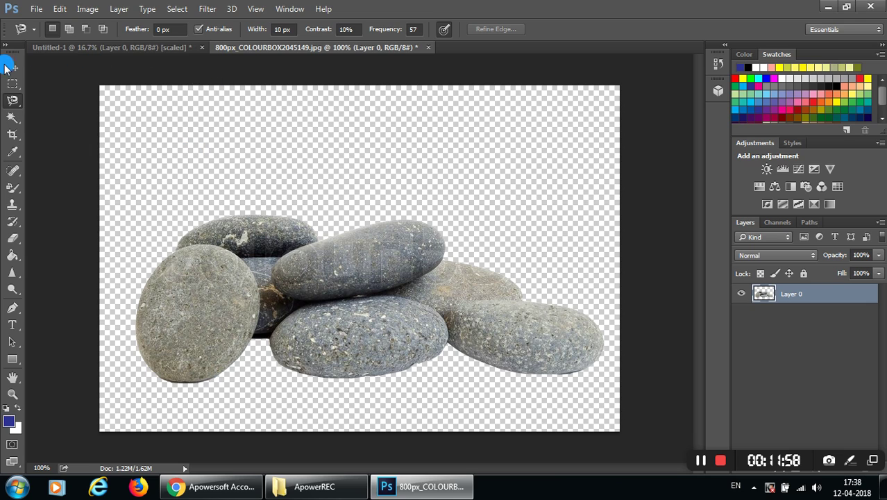
Open p176d8htp213vv1uqpc1hic41qpp6.jpg from the cutout pics folder.
click(35, 10)
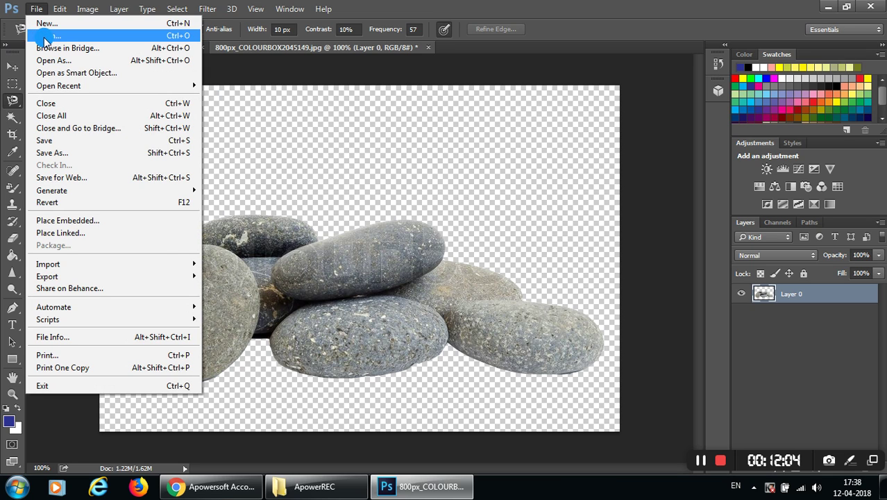
click(46, 35)
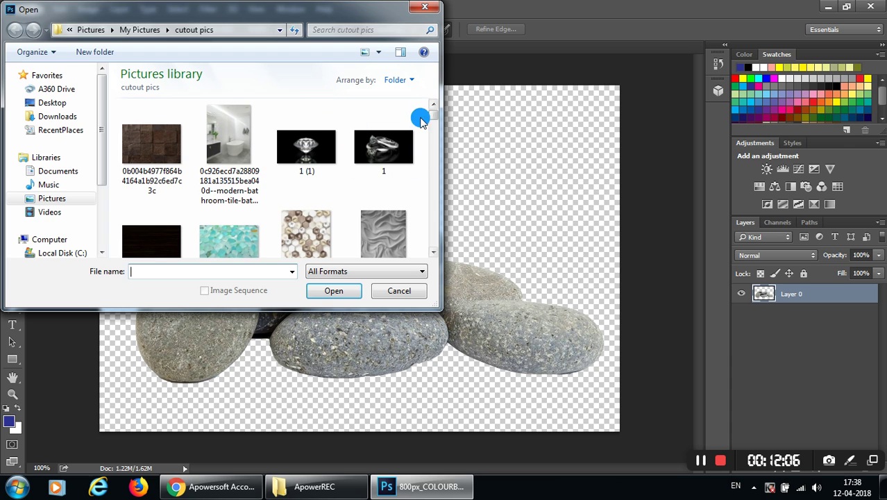
drag(433, 113, 436, 139)
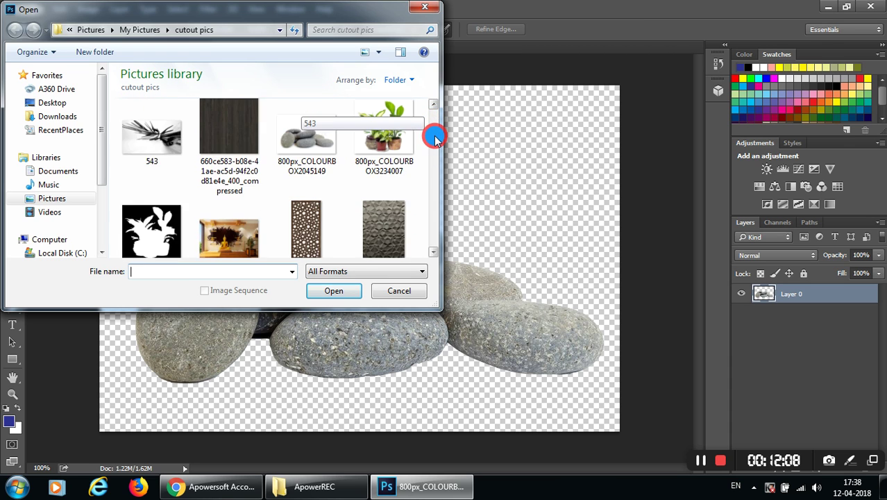
drag(434, 139, 436, 217)
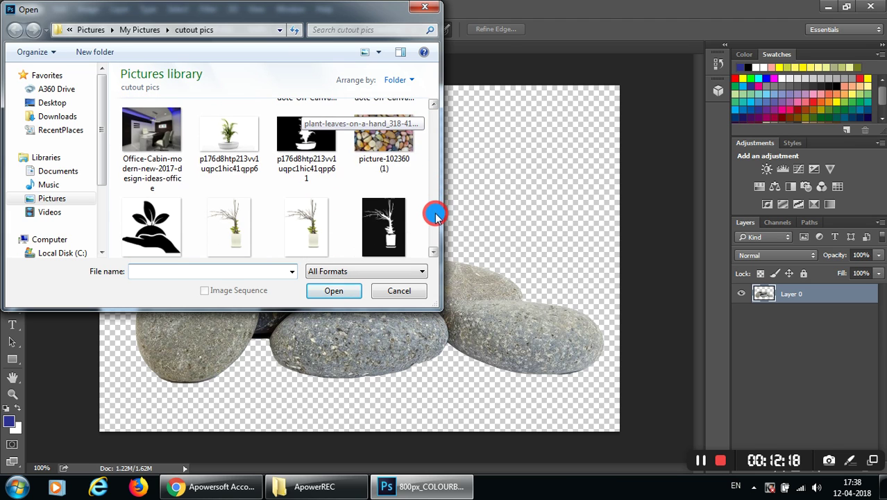
click(239, 137)
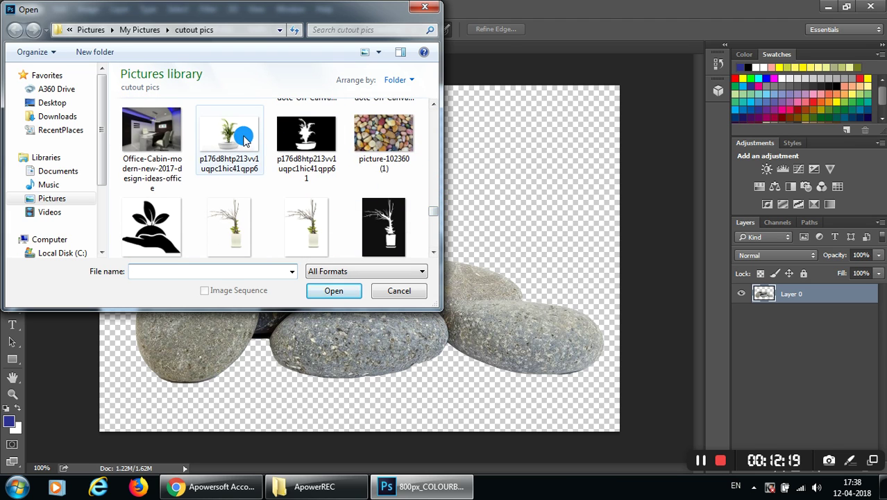
click(334, 292)
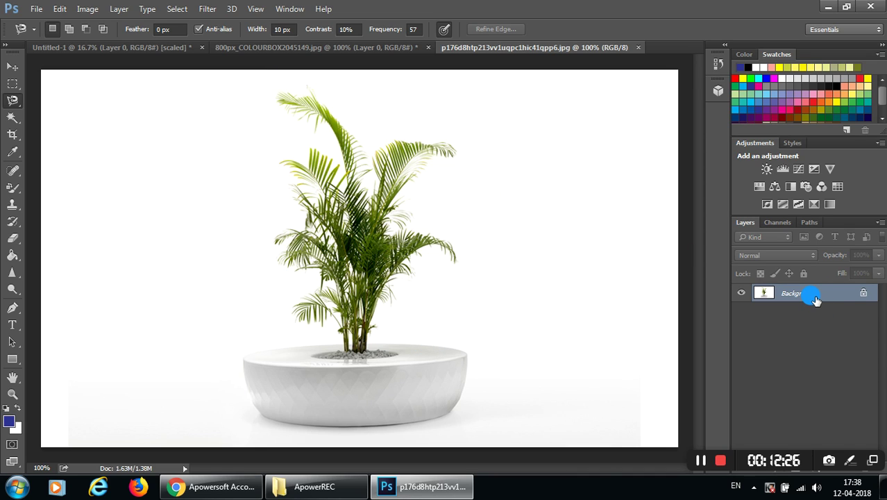
With the Move Tool, drag the cut-out stones from their document into the palm image.
click(295, 49)
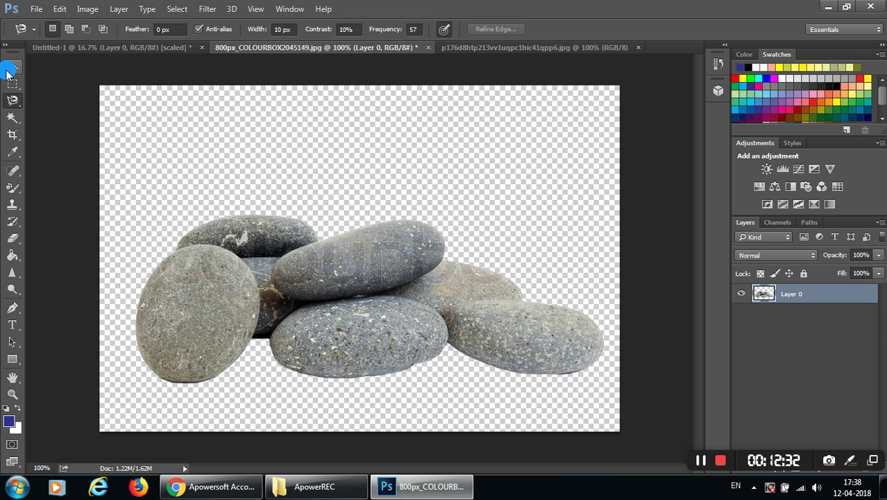
click(11, 68)
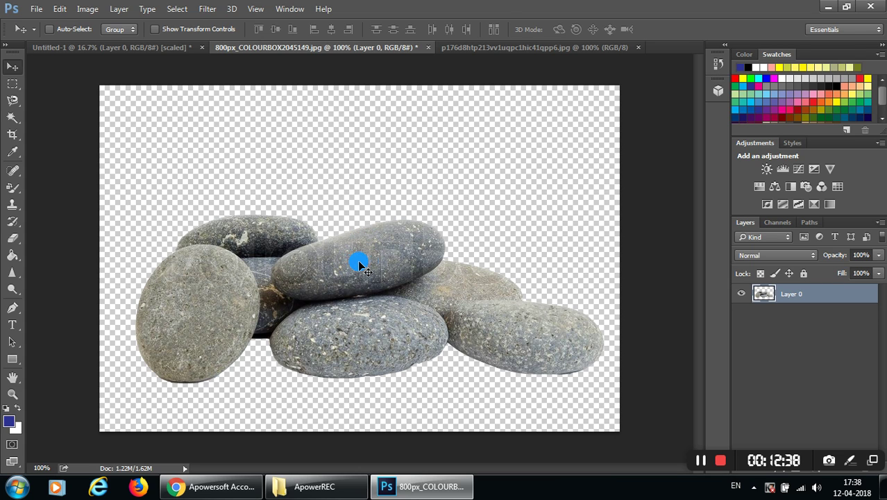
drag(355, 264, 368, 228)
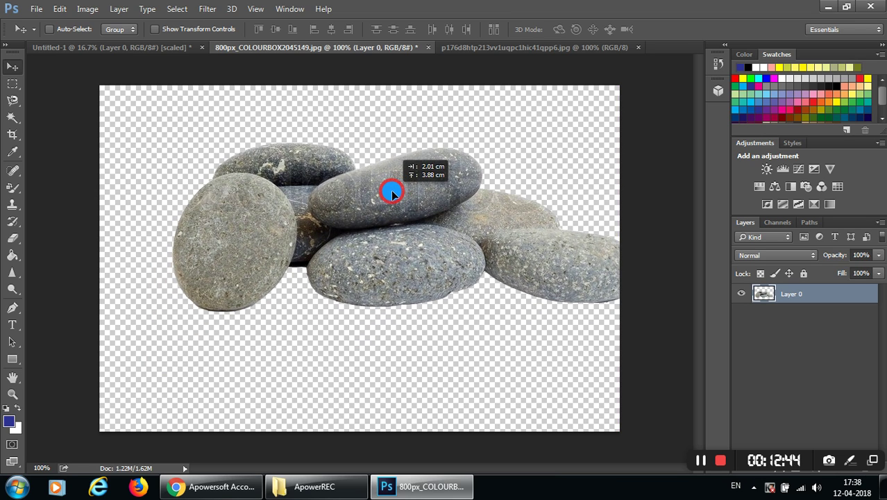
mouse_move(368, 228)
mouse_down()
mouse_move(480, 56)
mouse_move(442, 174)
mouse_move(445, 276)
mouse_up()
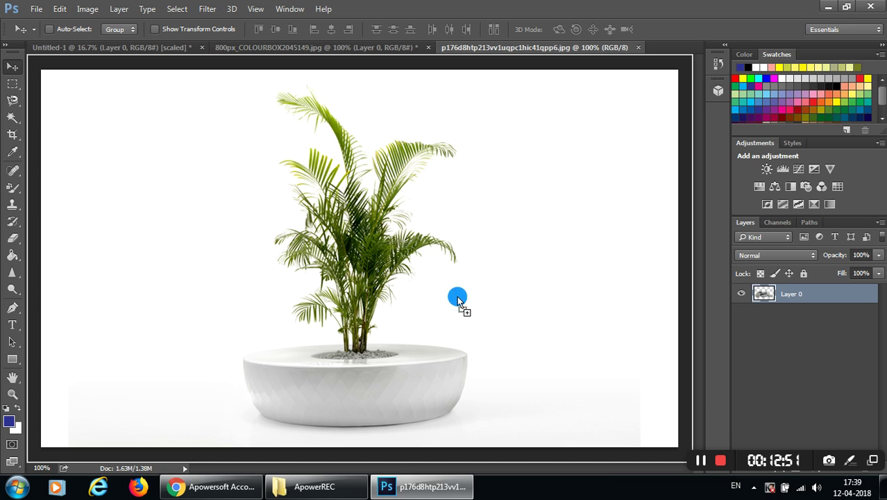
drag(456, 296, 456, 294)
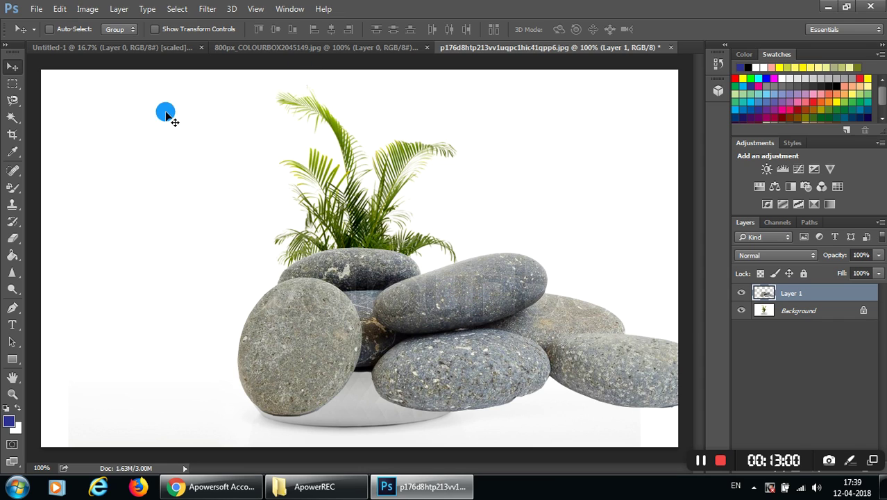
Reposition the Layer 1 stones up and left over the pot, leaving the locked Background unmoved.
mouse_move(489, 338)
mouse_down()
mouse_move(409, 238)
mouse_move(372, 255)
mouse_up()
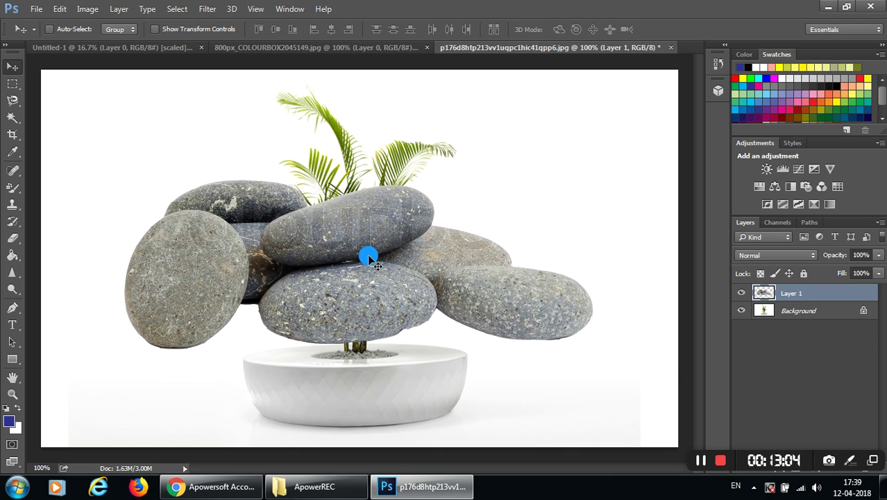
click(814, 312)
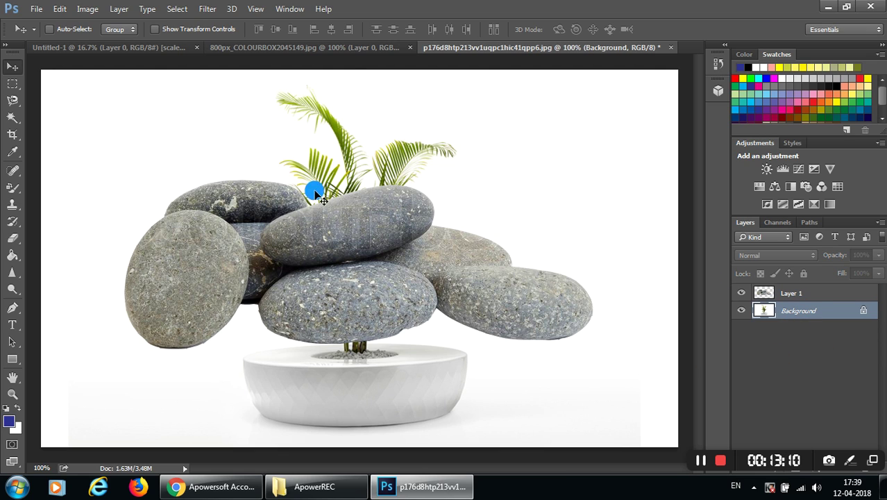
mouse_move(313, 191)
mouse_down()
mouse_move(351, 205)
mouse_move(347, 212)
mouse_up()
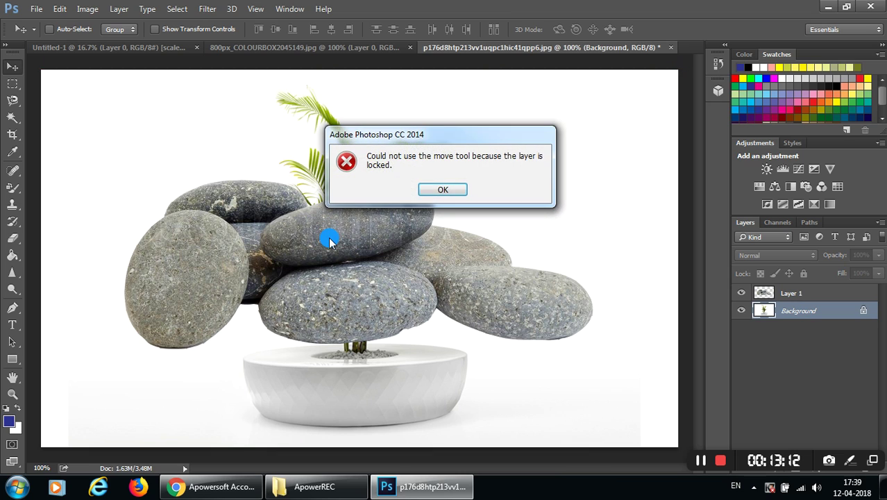
click(438, 190)
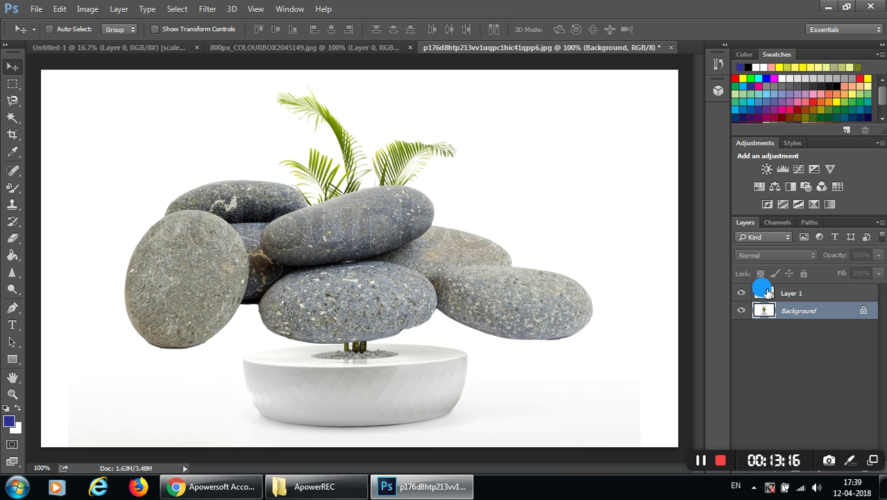
mouse_move(783, 297)
mouse_down()
mouse_move(368, 253)
mouse_move(846, 296)
mouse_up()
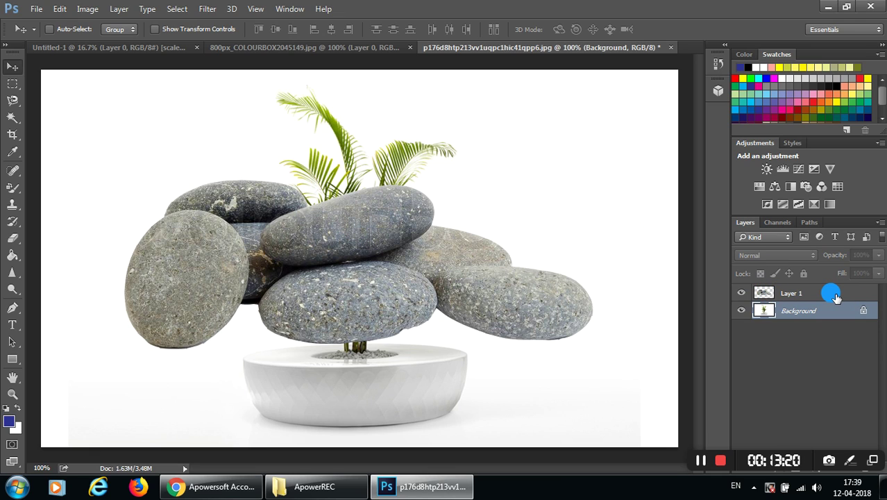
click(836, 296)
mouse_move(333, 272)
mouse_down()
mouse_move(293, 266)
mouse_move(317, 280)
mouse_up()
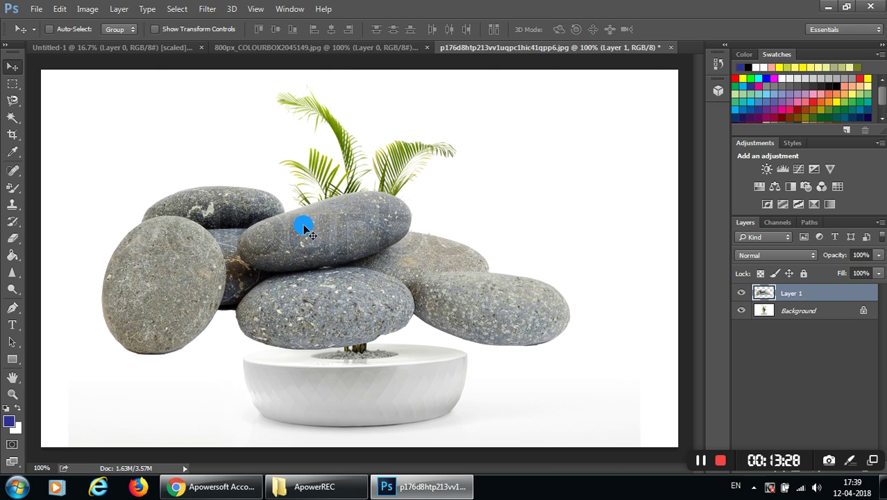
Scale the stones down with transform handles and place them at the pot's lower right base.
click(154, 29)
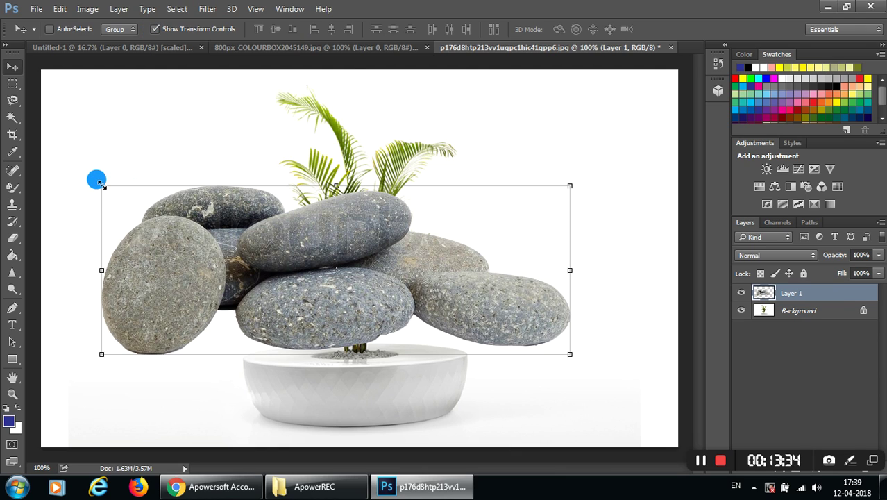
mouse_move(100, 182)
mouse_down()
mouse_move(218, 208)
mouse_move(337, 257)
mouse_move(391, 293)
mouse_up()
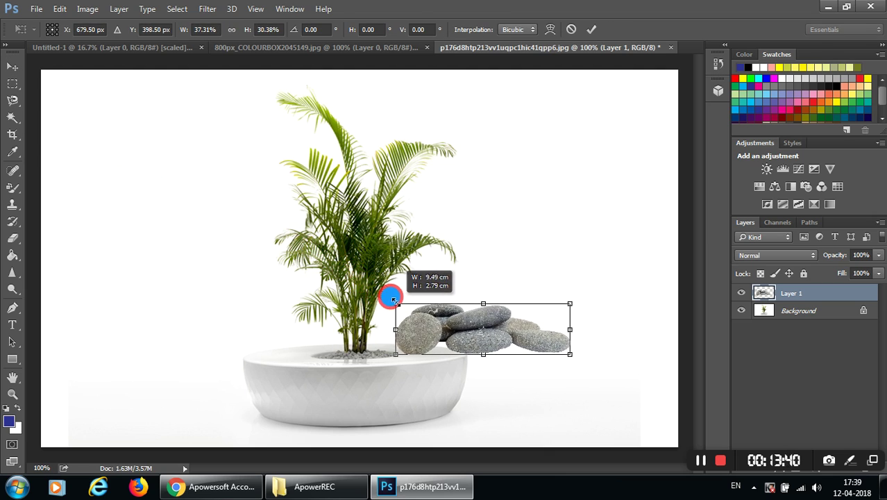
drag(512, 331, 493, 419)
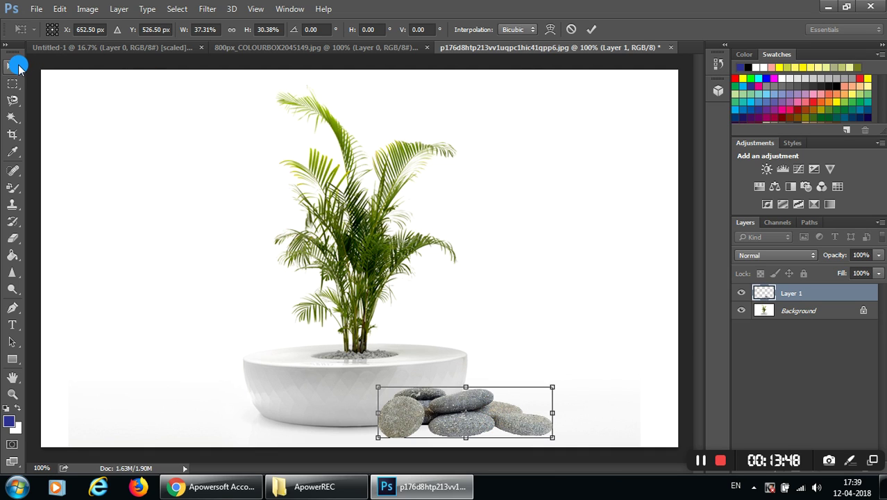
click(11, 77)
click(417, 188)
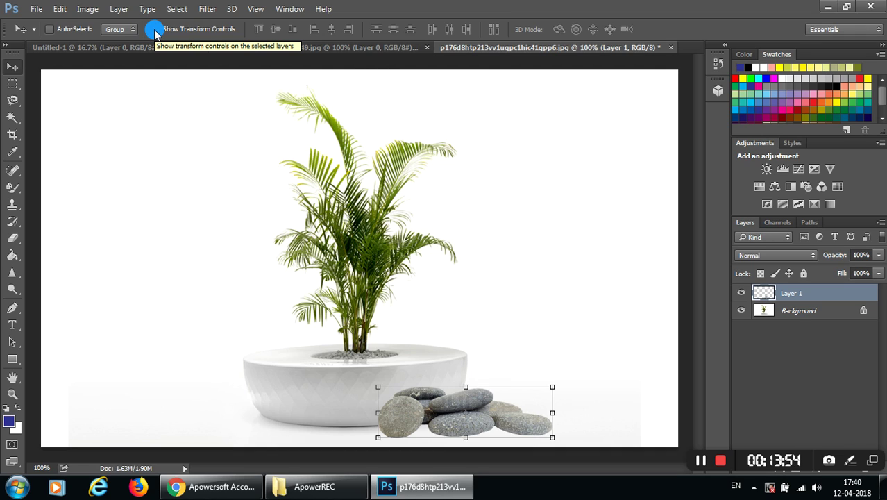
click(155, 32)
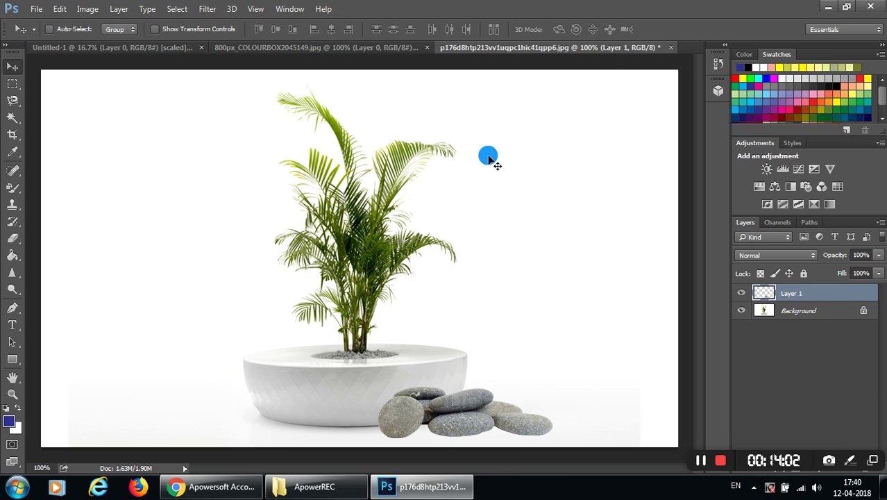
Convert Background into Layer 0, then merge it with Layer 1 into a single layer.
double_click(804, 314)
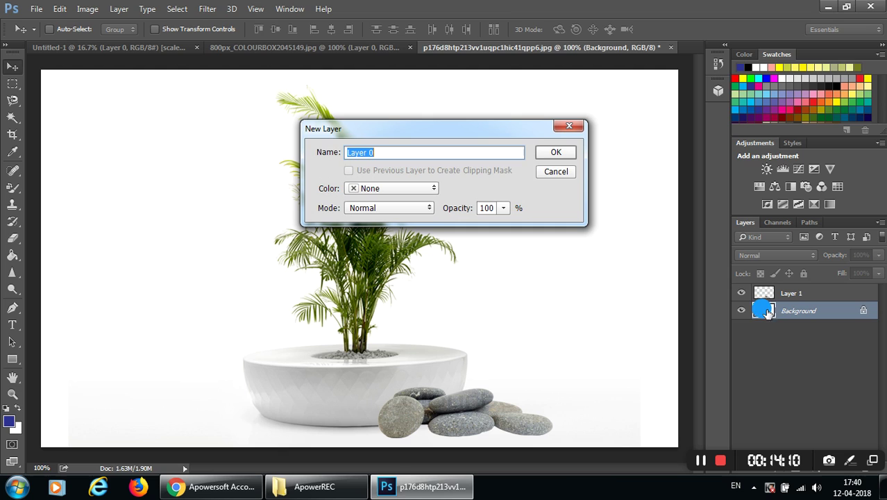
click(566, 154)
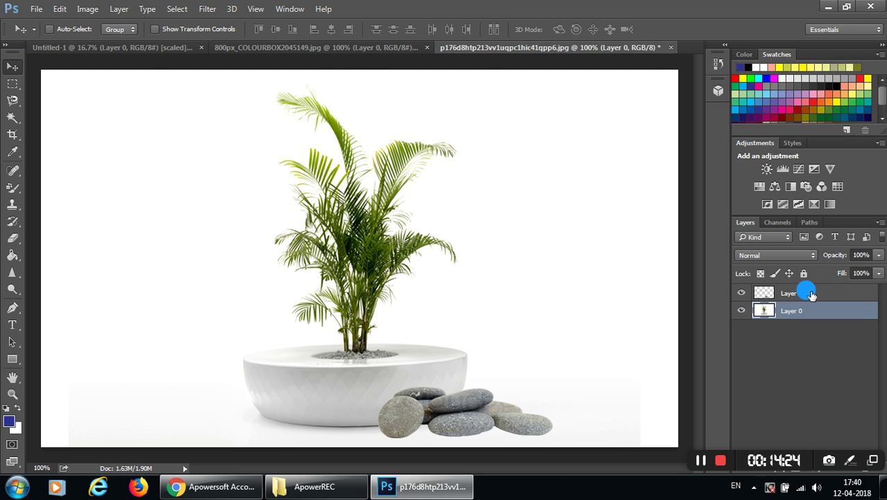
shift+click(812, 294)
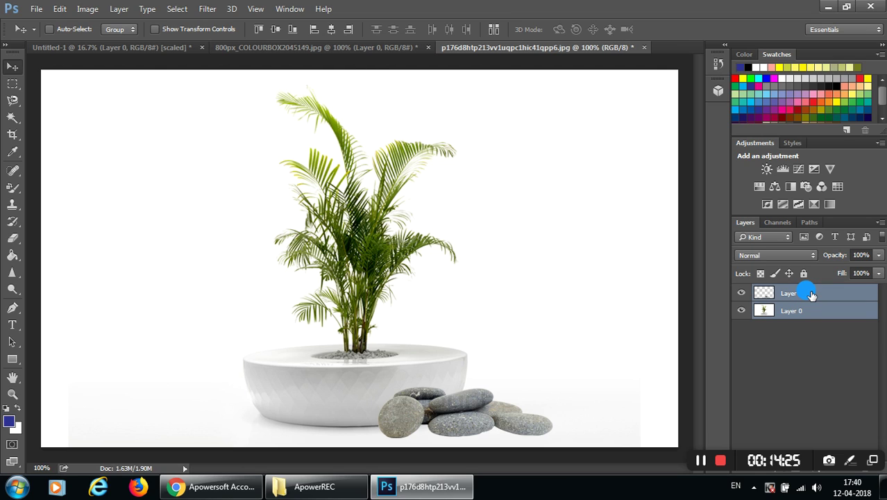
click(795, 309)
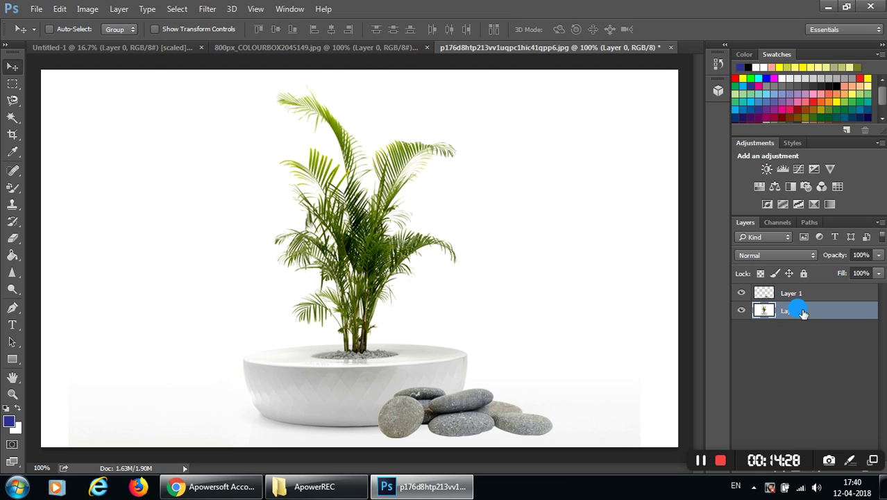
shift+click(806, 295)
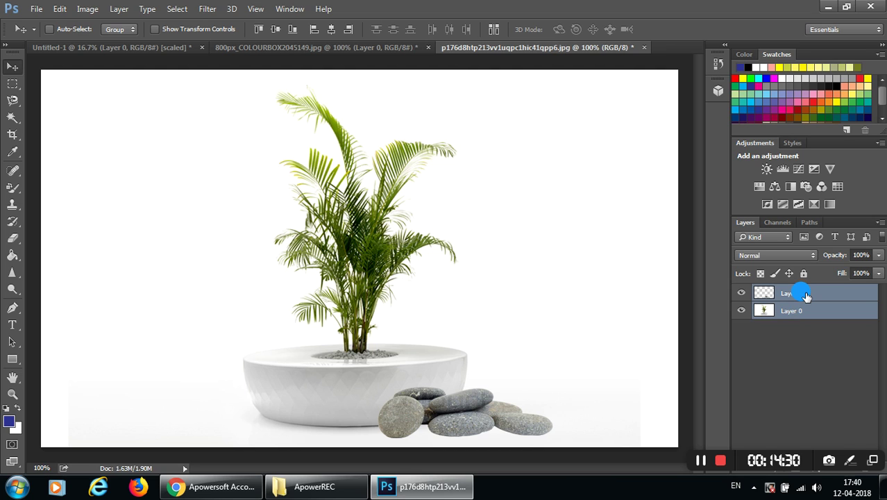
right_click(805, 294)
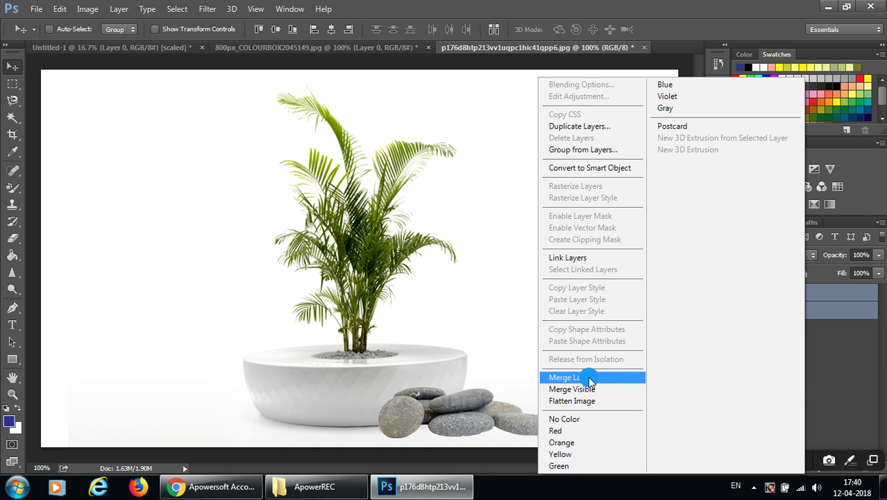
click(589, 376)
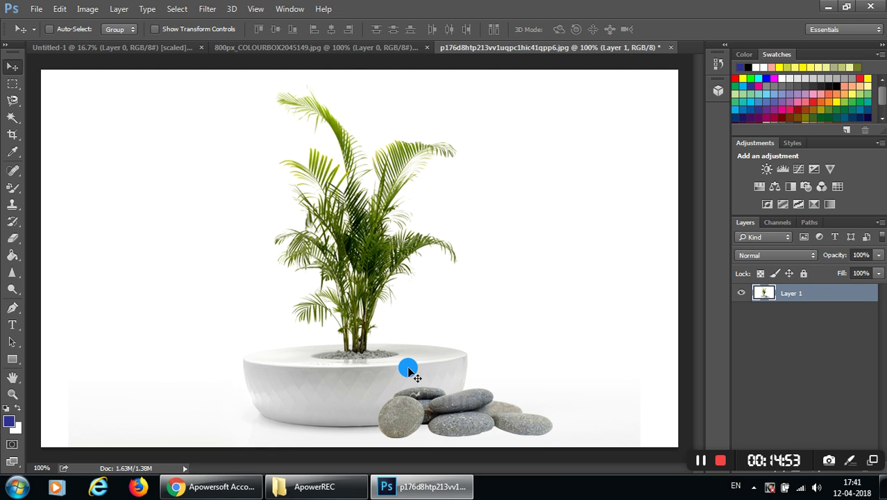
Close the stones source image without saving changes.
click(281, 48)
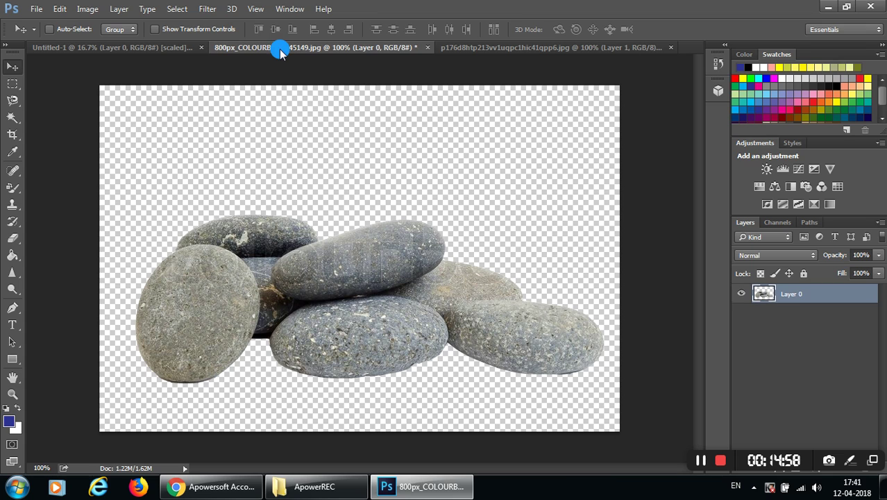
click(418, 47)
click(450, 188)
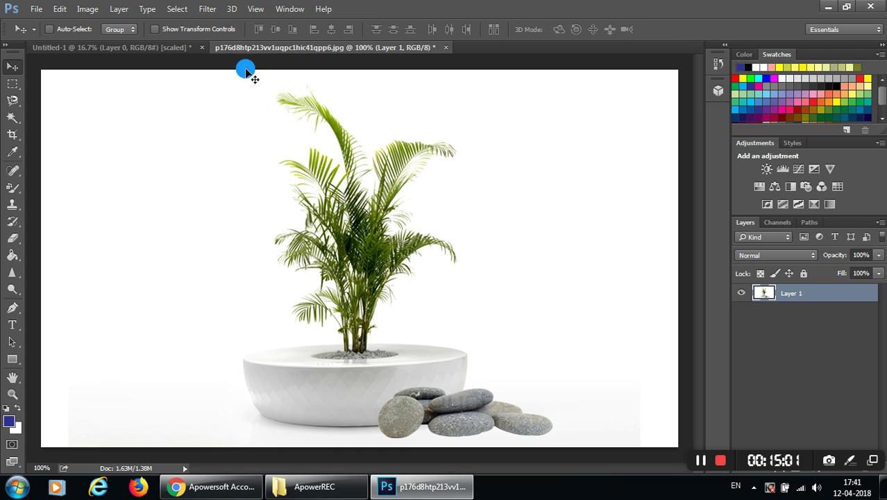
Close the Untitled-1 document without saving changes.
click(166, 49)
click(202, 48)
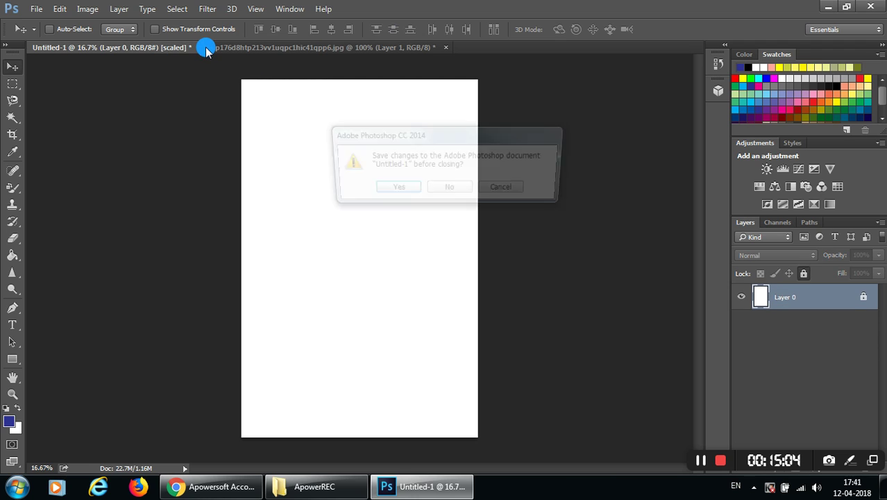
click(450, 186)
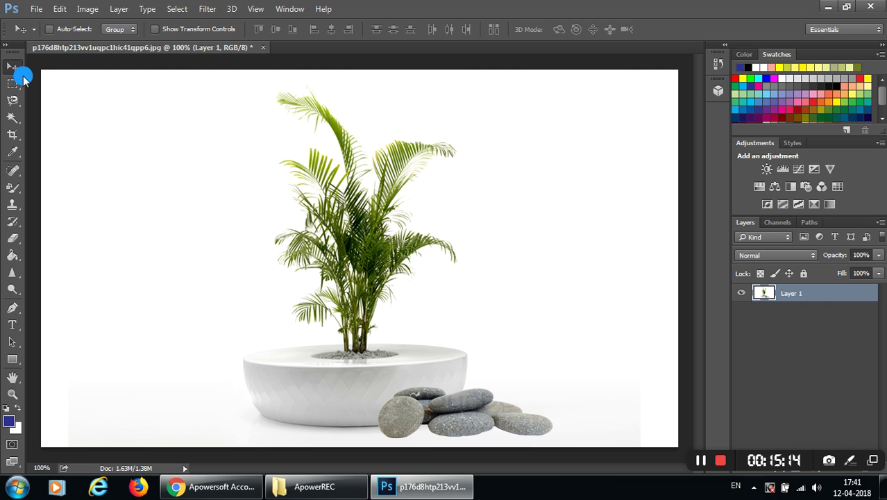
click(33, 10)
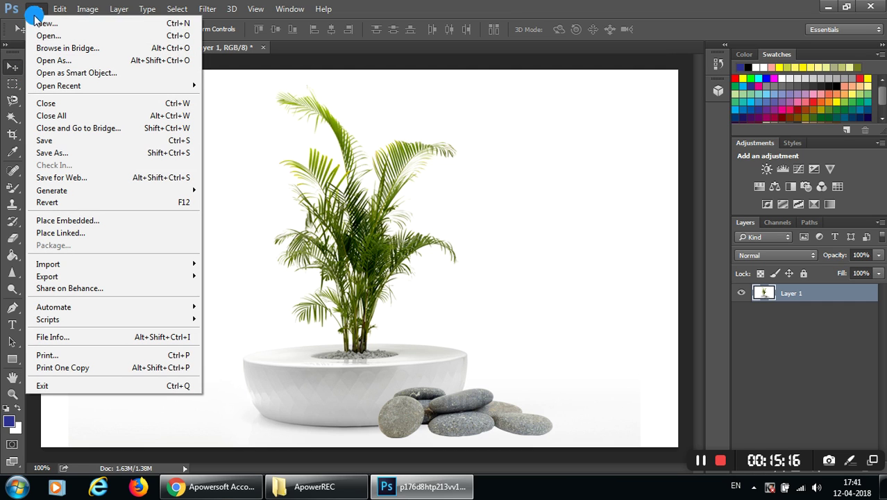
Return to the Move tool and reapply the last-used Smart Blur filter to merged Layer 1.
click(16, 63)
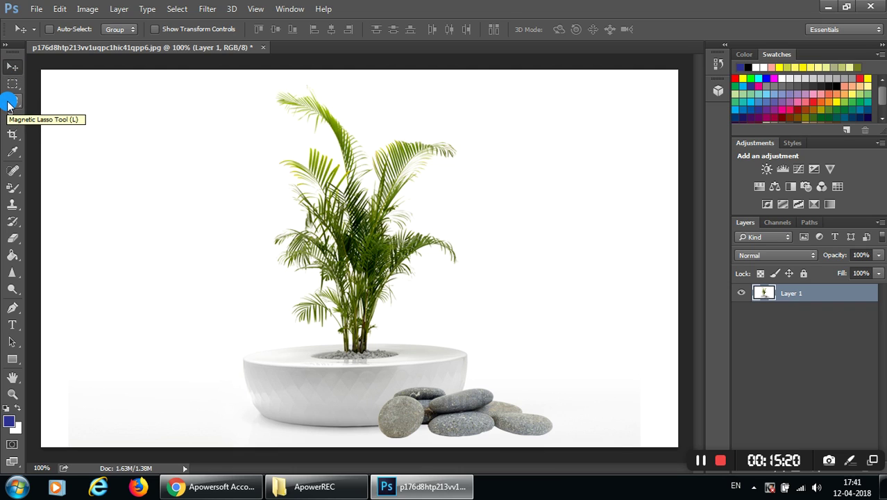
right_click(9, 103)
mouse_move(9, 103)
mouse_down()
mouse_move(58, 130)
mouse_move(9, 69)
mouse_up()
click(10, 70)
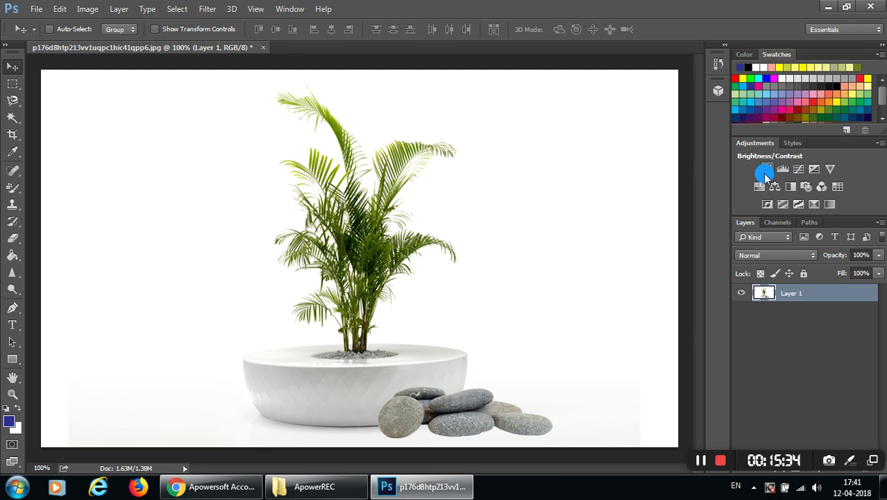
click(207, 10)
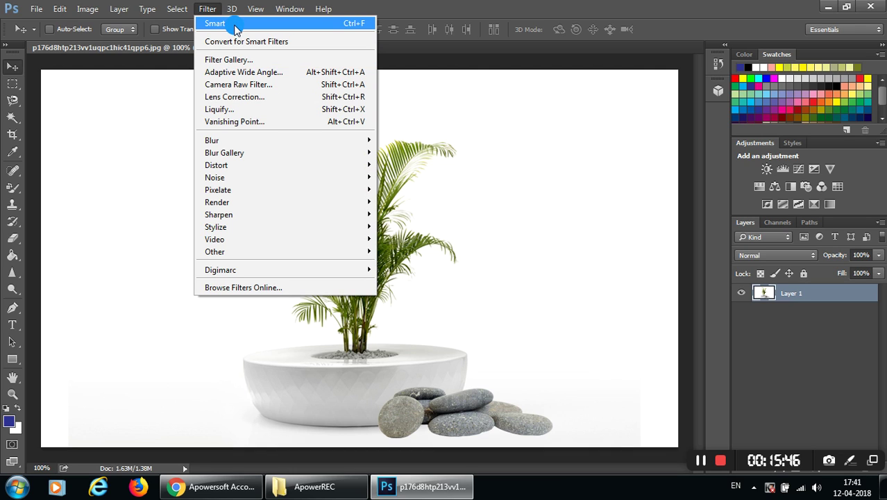
click(234, 25)
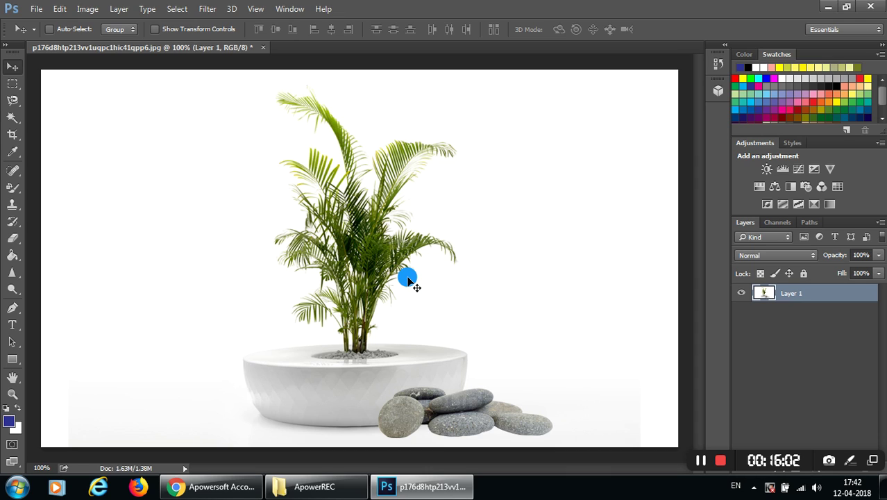
Reapply Smart Blur to merged Layer 1, zooming in to inspect the leaves and back out.
drag(409, 279, 409, 280)
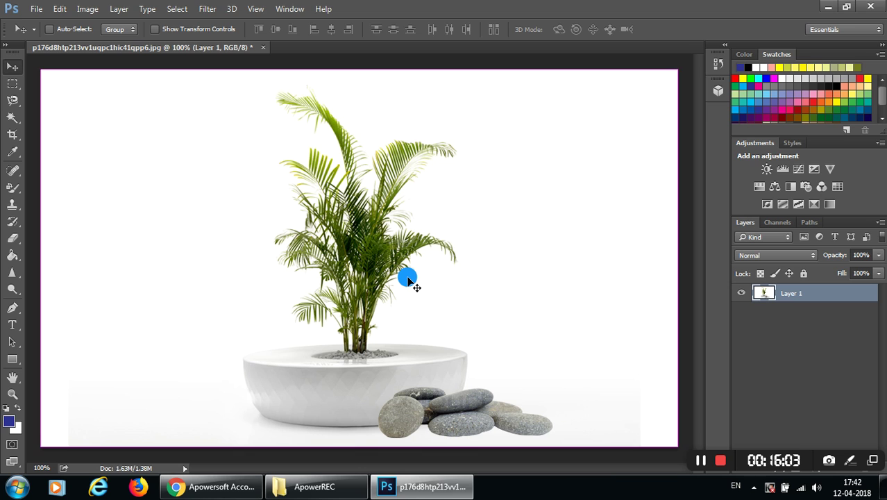
key(ctrl+plus)
key(ctrl+plus)
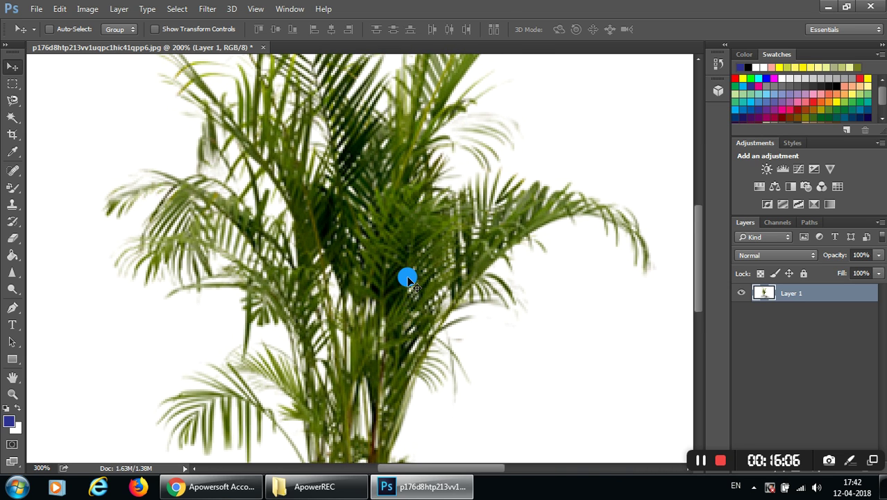
click(207, 8)
click(217, 24)
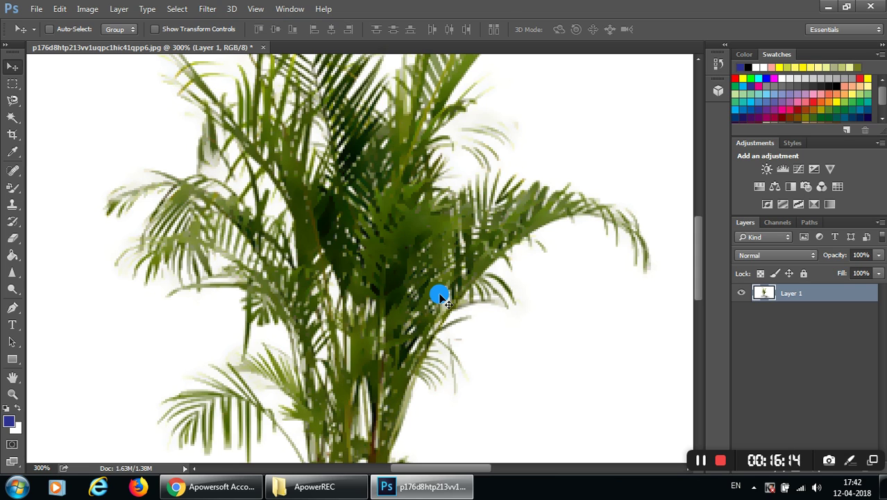
key(ctrl+minus)
key(ctrl+minus)
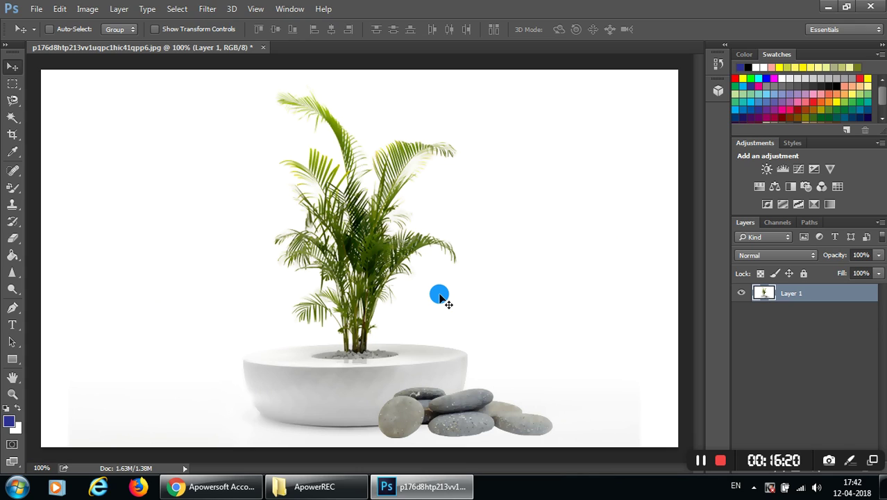
click(439, 296)
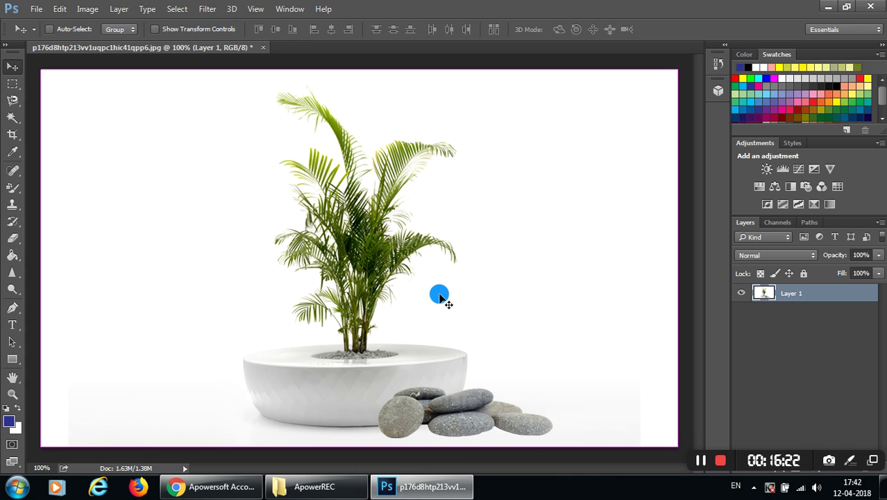
Convert the palm layer to a Smart Object for editable smart filters.
click(216, 10)
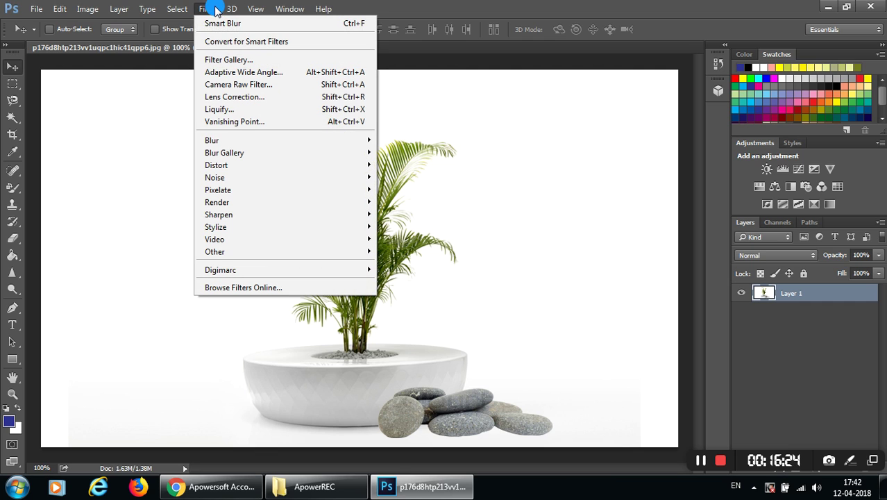
click(277, 45)
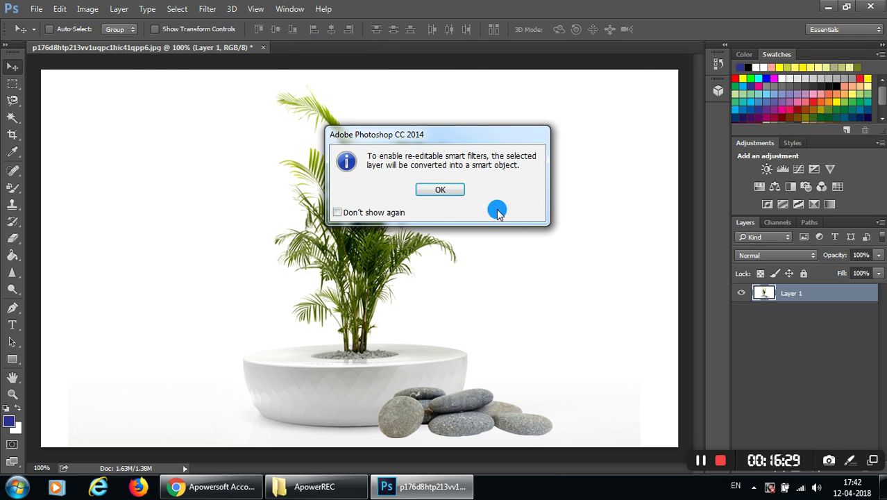
click(448, 193)
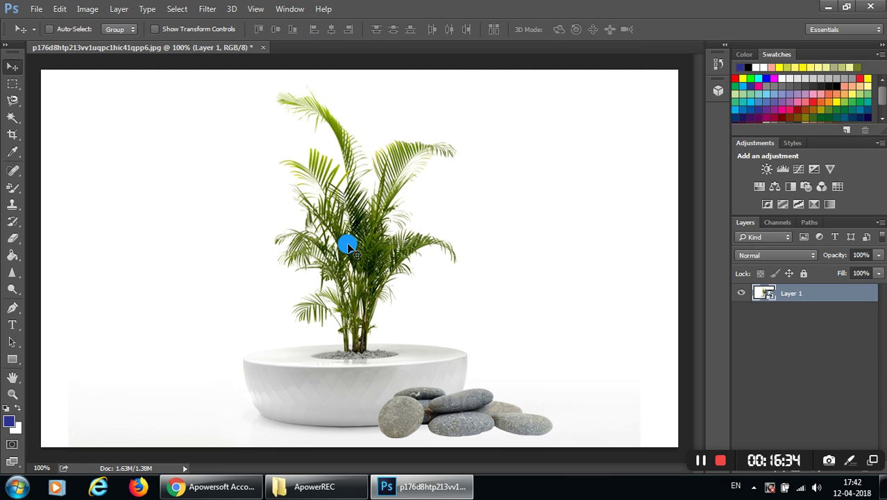
In the Filter Gallery, preview Artistic effects from Colored Pencil through Palette Knife.
click(207, 8)
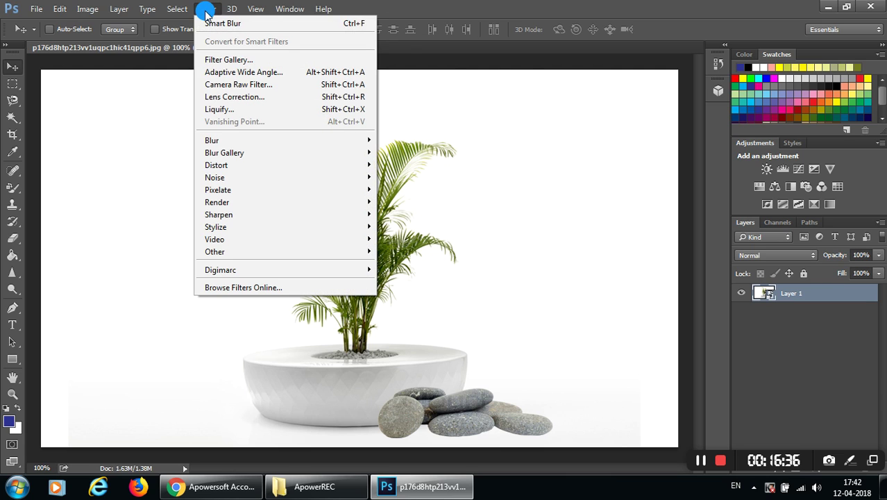
click(248, 61)
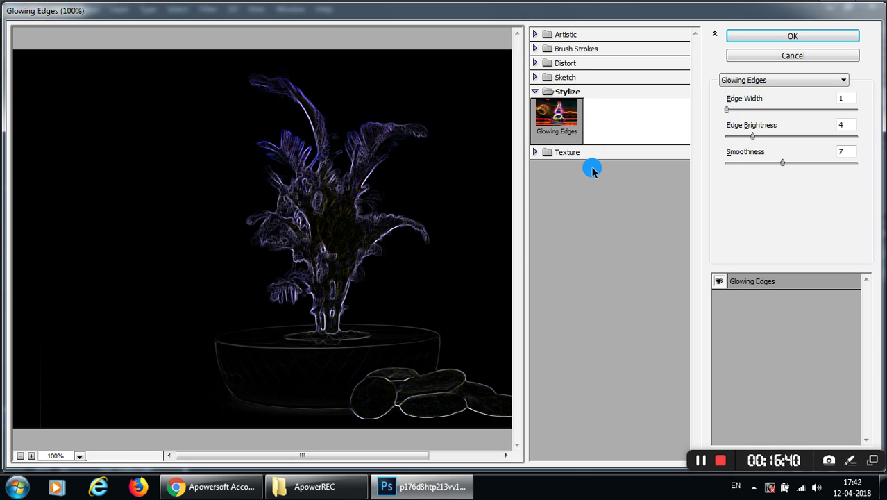
click(608, 38)
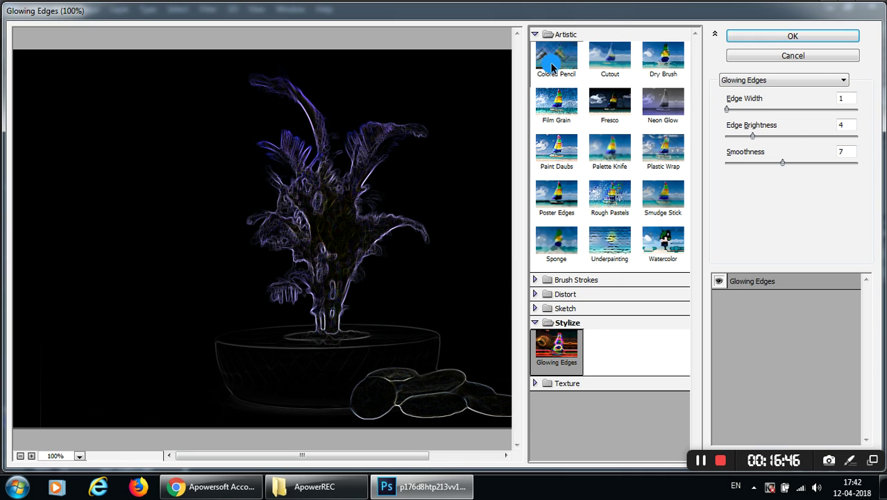
click(553, 66)
click(608, 66)
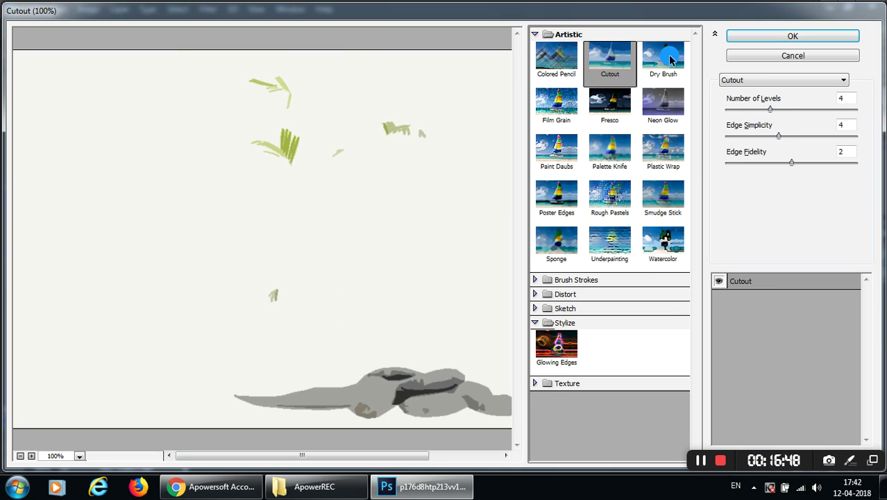
click(668, 57)
click(562, 111)
click(597, 111)
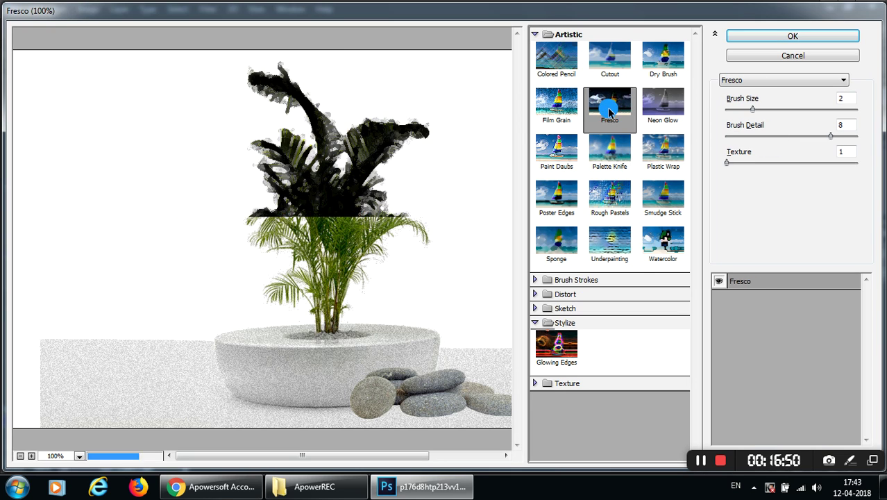
click(663, 104)
click(664, 152)
click(607, 156)
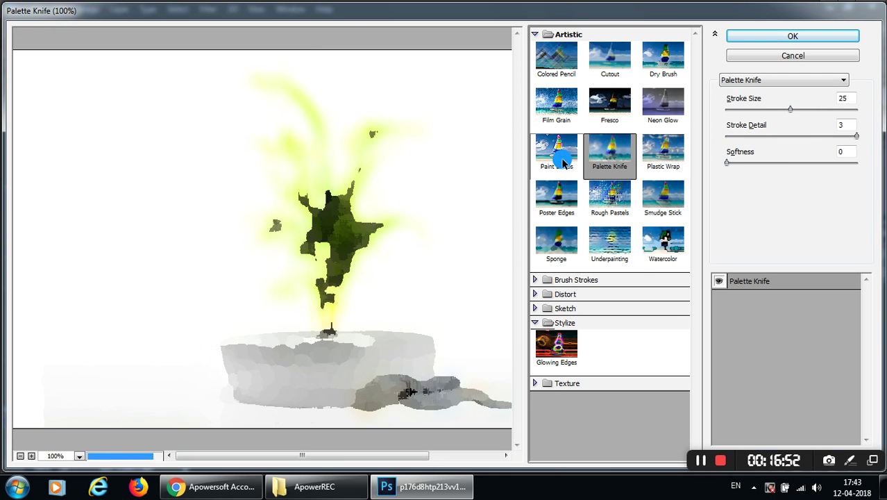
Preview Paint Daubs, Poster Edges, Rough Pastels, Smudge Stick, Underpainting, Sponge and Watercolor.
click(557, 149)
click(557, 195)
click(610, 196)
click(653, 202)
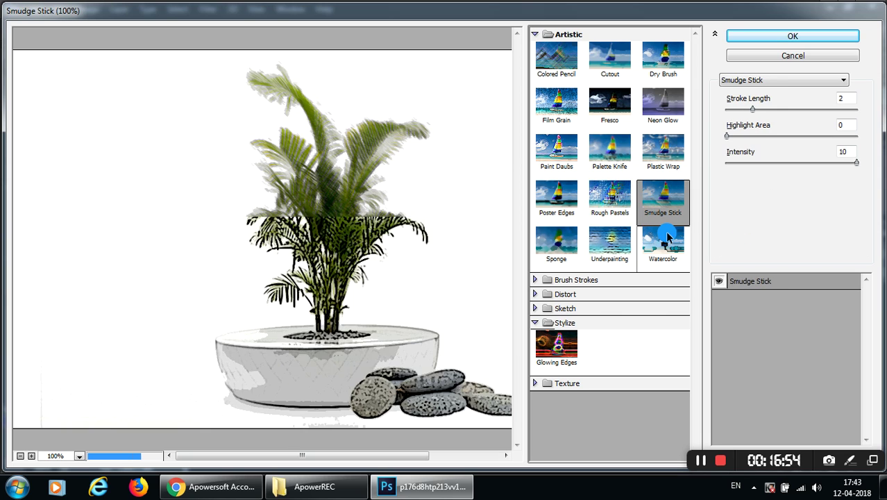
click(613, 207)
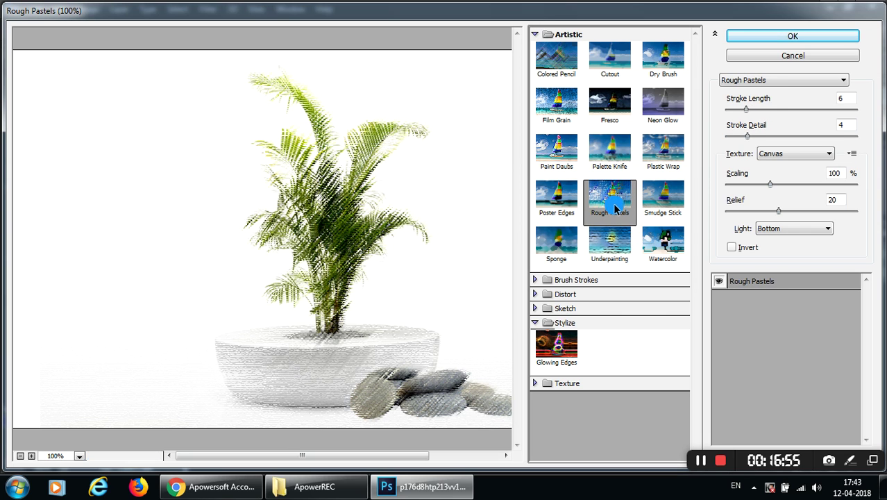
click(610, 241)
click(556, 242)
click(653, 249)
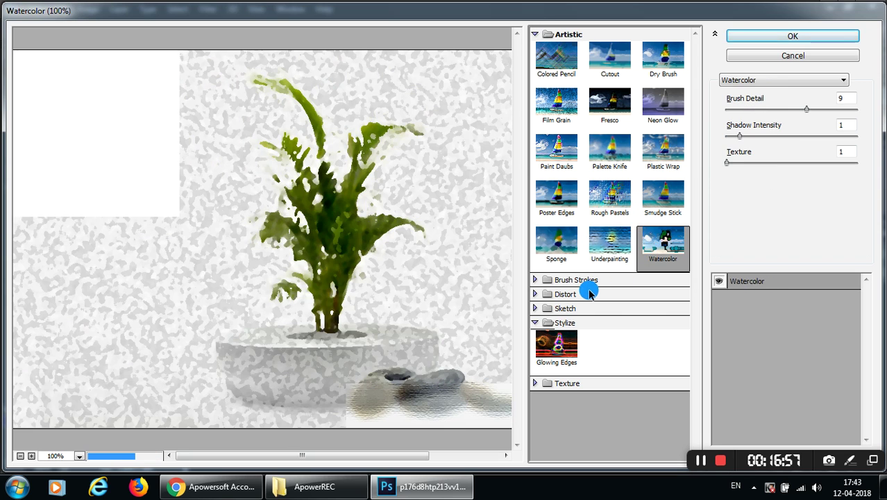
Preview Brush Strokes effects Accented Edges, Angled Strokes, Crosshatch and finally Spatter.
click(578, 279)
click(556, 302)
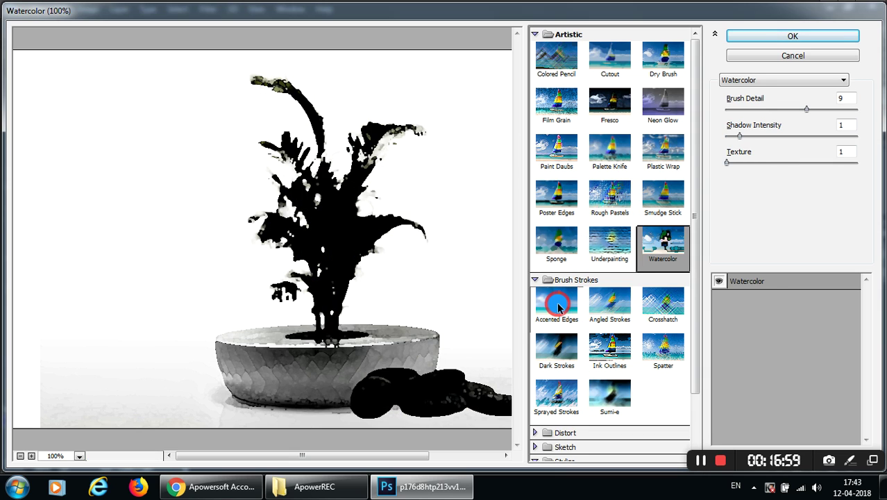
click(609, 306)
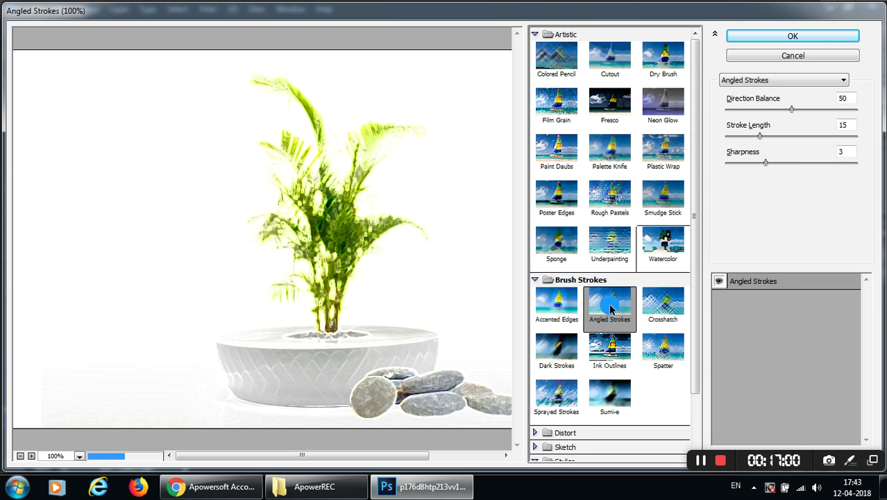
click(665, 314)
click(655, 363)
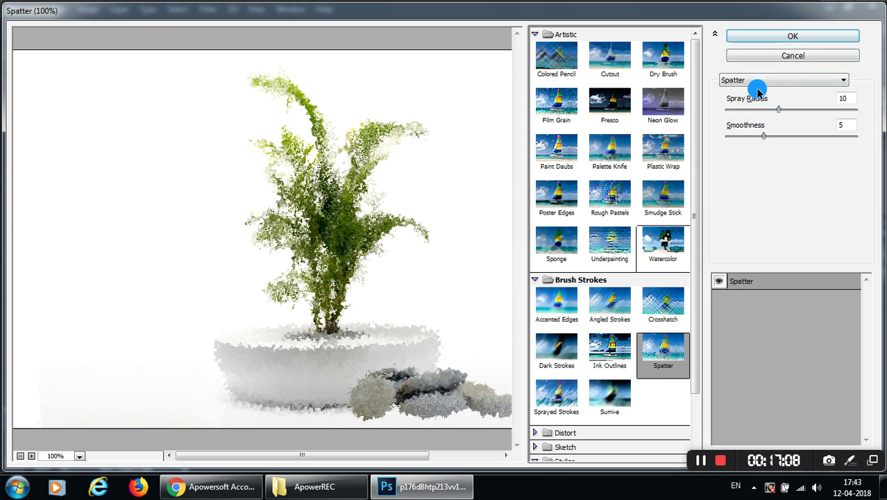
Try Grain, Glowing Edges and Ocean Ripple, with a finer ripple size and magnitude 7.
click(789, 85)
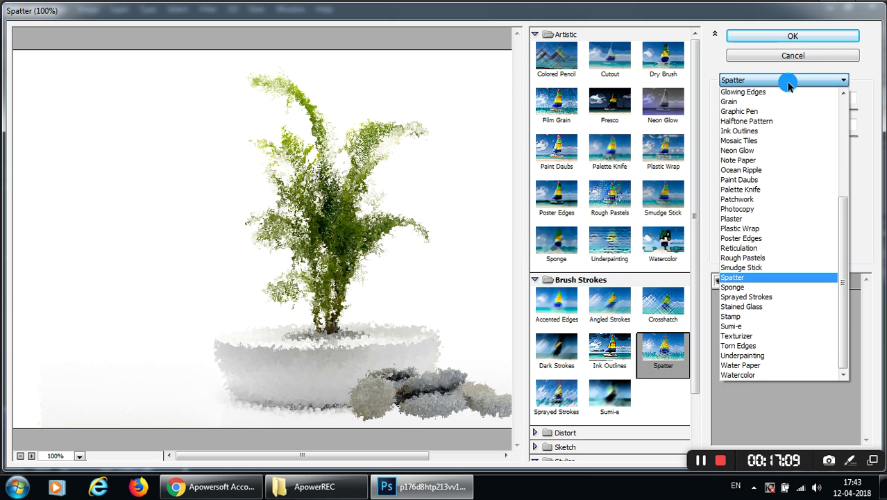
click(749, 101)
click(752, 82)
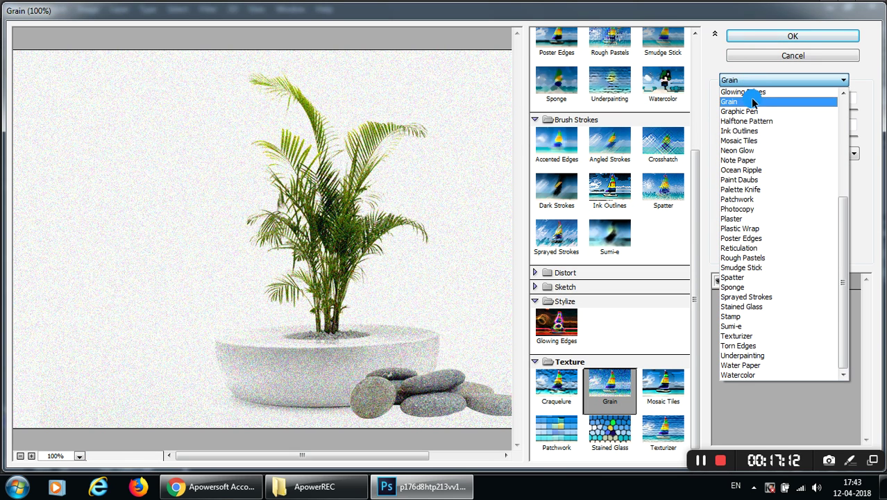
click(750, 90)
click(762, 81)
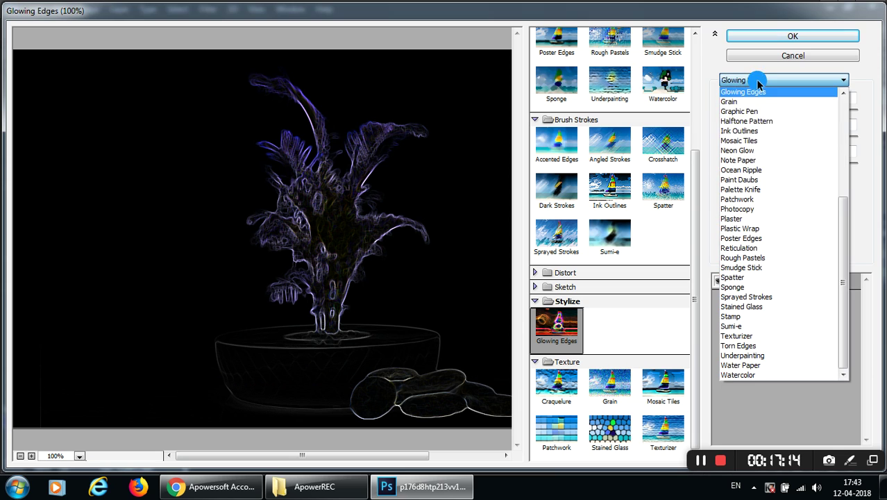
click(758, 172)
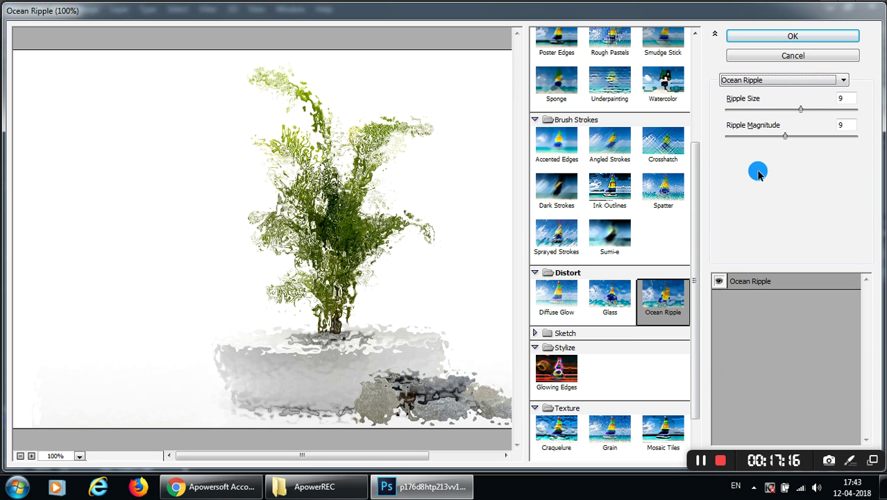
mouse_move(797, 111)
mouse_down()
mouse_move(778, 117)
mouse_move(802, 111)
mouse_up()
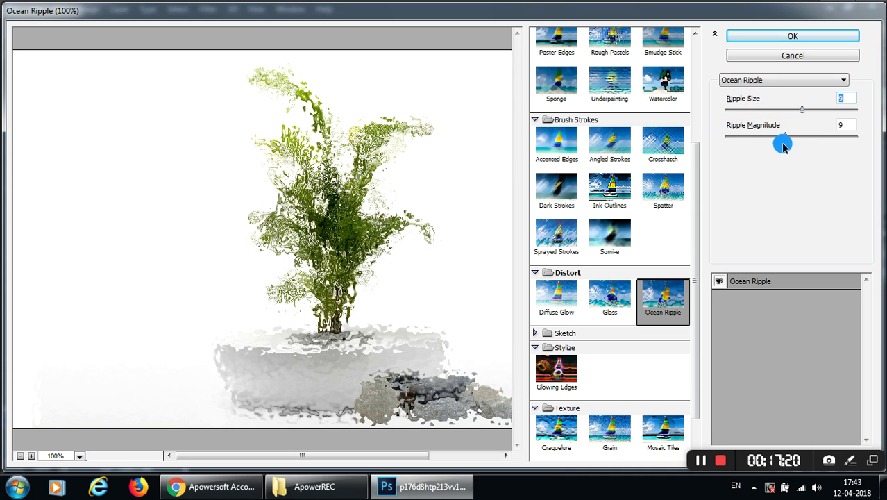
drag(786, 141, 772, 137)
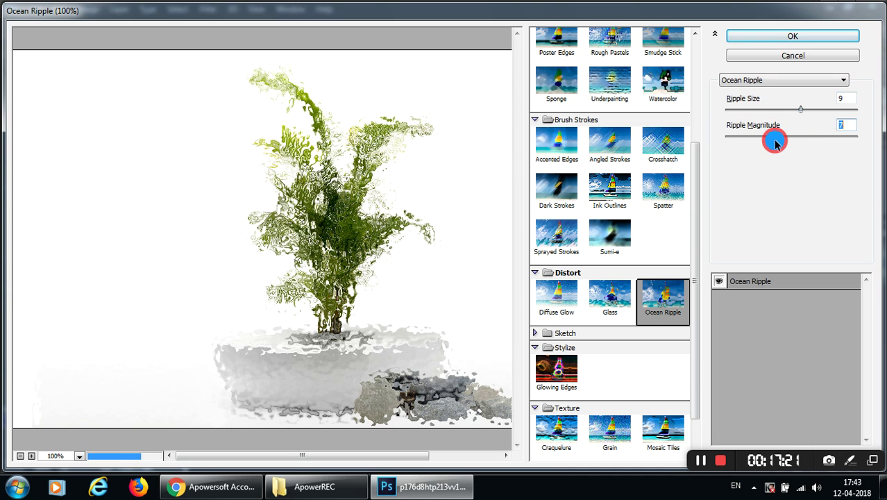
Preview Sketch effects, ending on Stamp with light/dark balance 34 and adjusted smoothness.
click(584, 334)
click(653, 341)
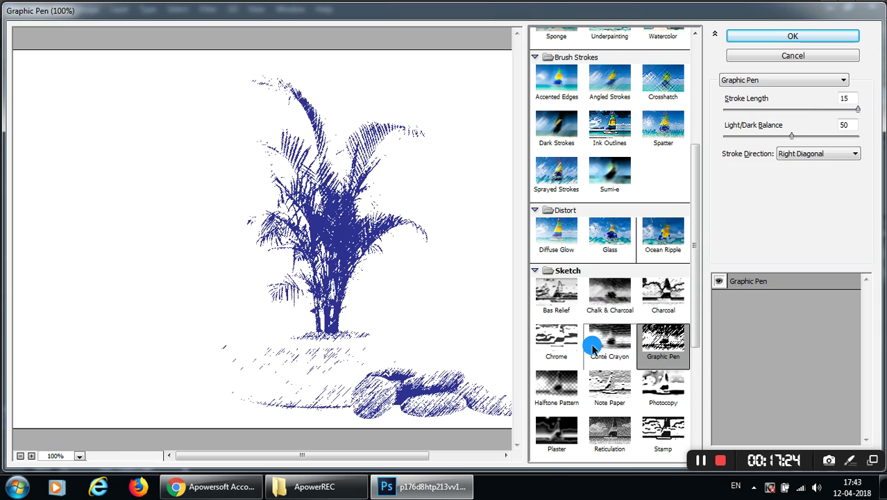
click(598, 345)
click(569, 348)
click(606, 340)
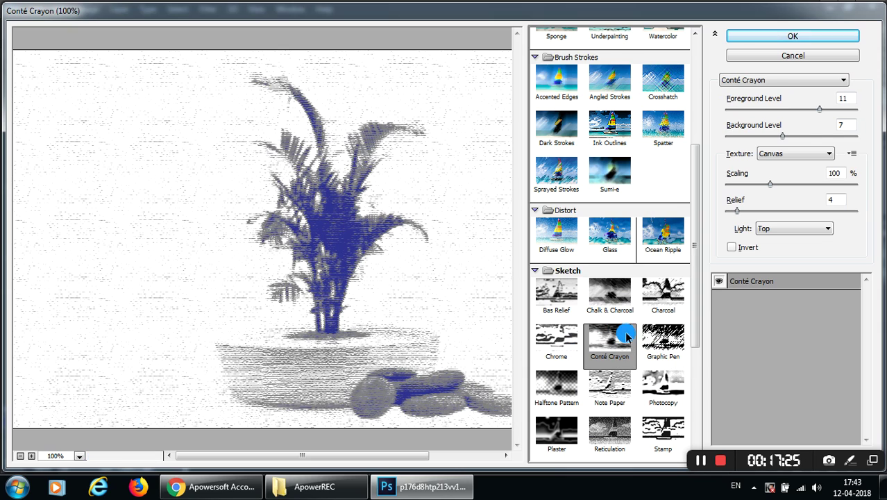
click(624, 389)
click(667, 424)
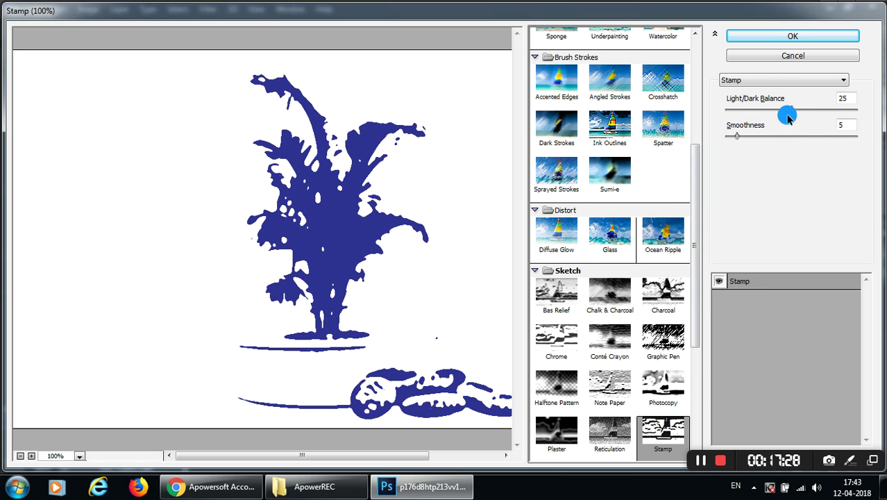
mouse_move(795, 111)
mouse_down()
mouse_move(738, 113)
mouse_move(814, 118)
mouse_up()
mouse_move(739, 139)
mouse_down()
mouse_move(783, 135)
mouse_move(720, 144)
mouse_move(825, 143)
mouse_move(774, 155)
mouse_up()
Preview Glowing Edges, Craquelure, Grain and Mosaic Tiles, then leave the gallery without applying.
scroll(536, 239, down, 1)
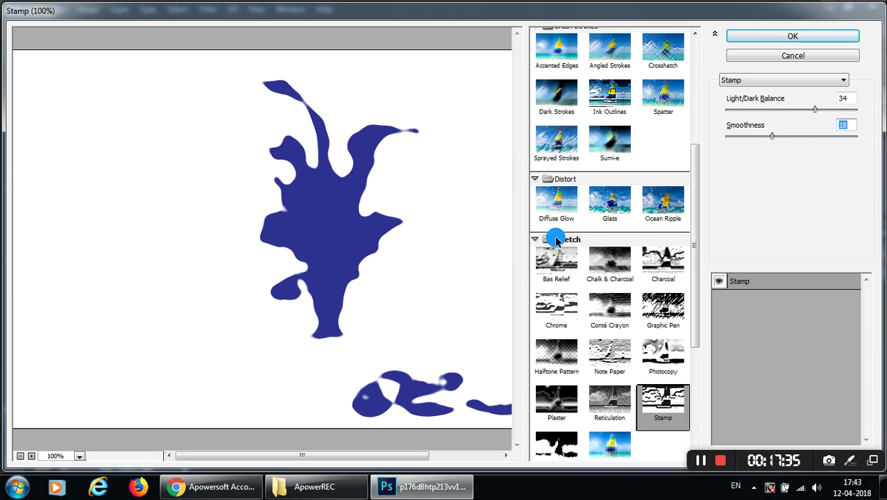
scroll(560, 242, down, 1)
scroll(541, 303, down, 4)
click(563, 341)
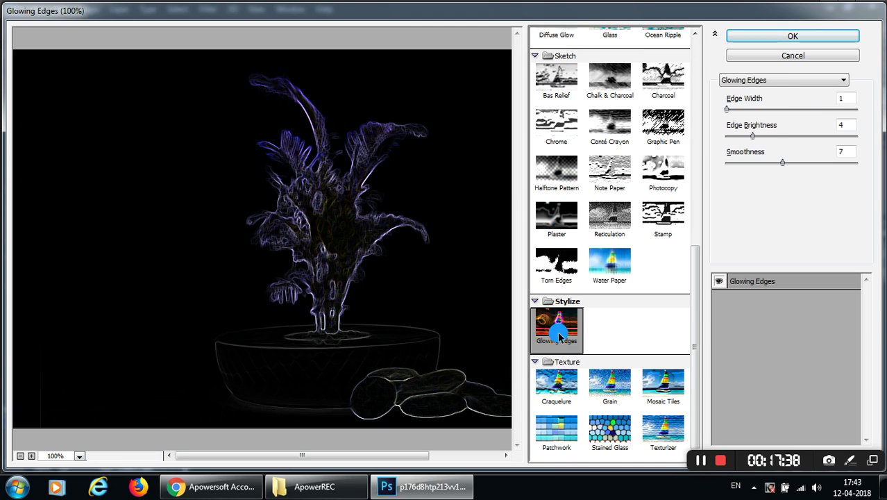
click(548, 383)
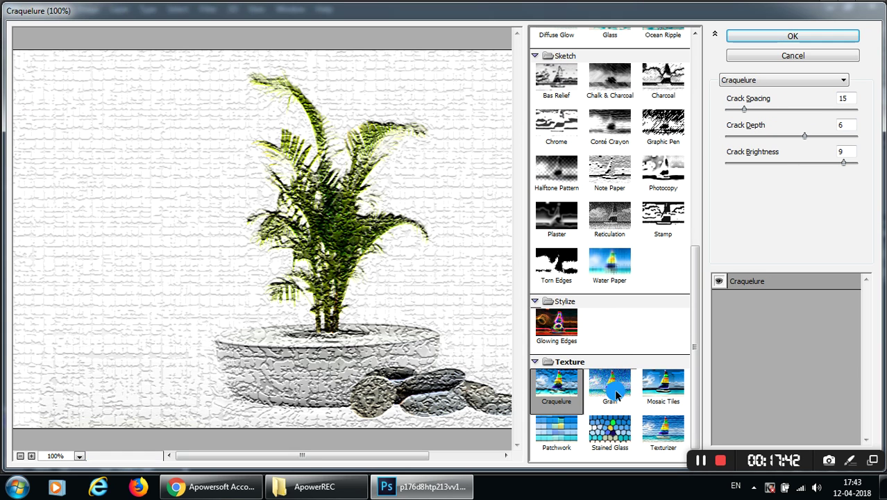
click(610, 383)
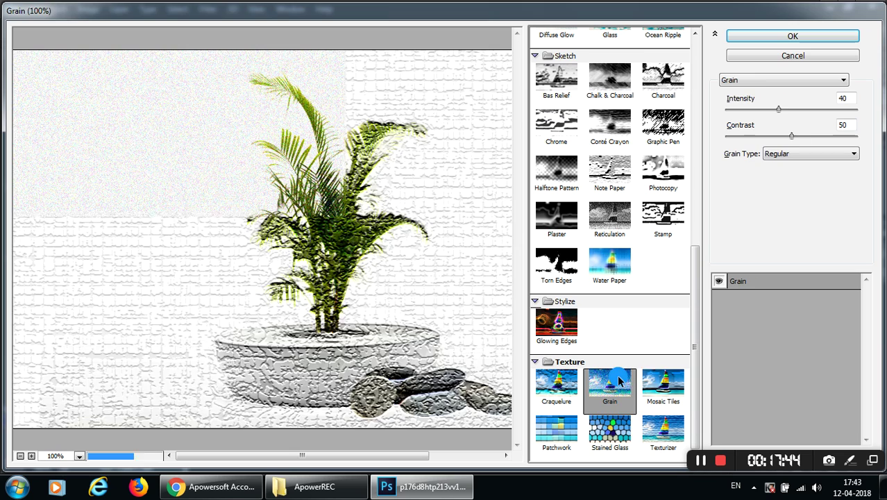
click(663, 384)
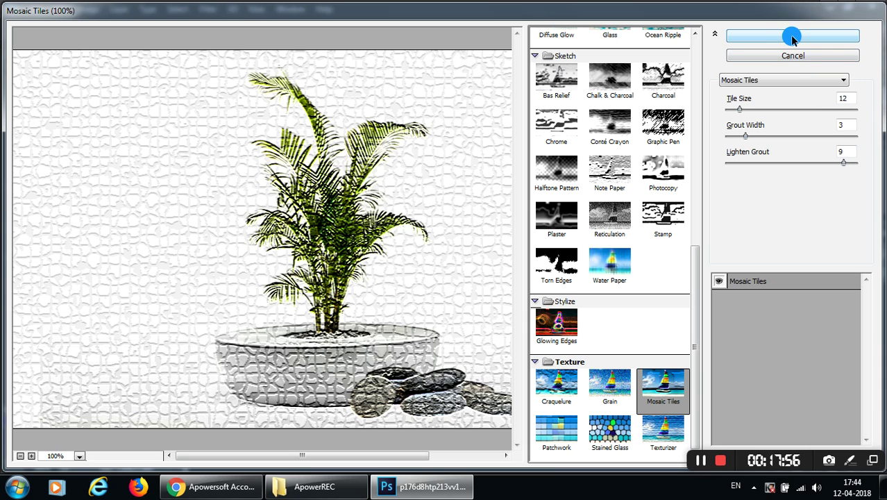
click(796, 59)
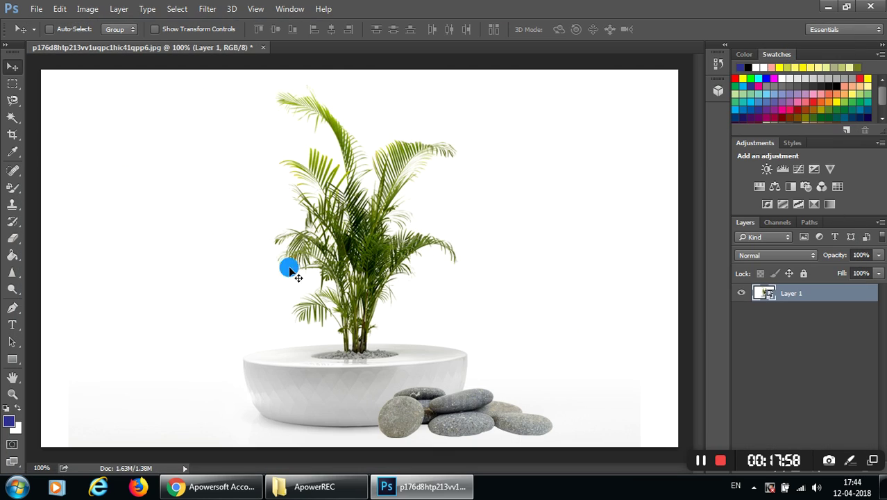
click(207, 10)
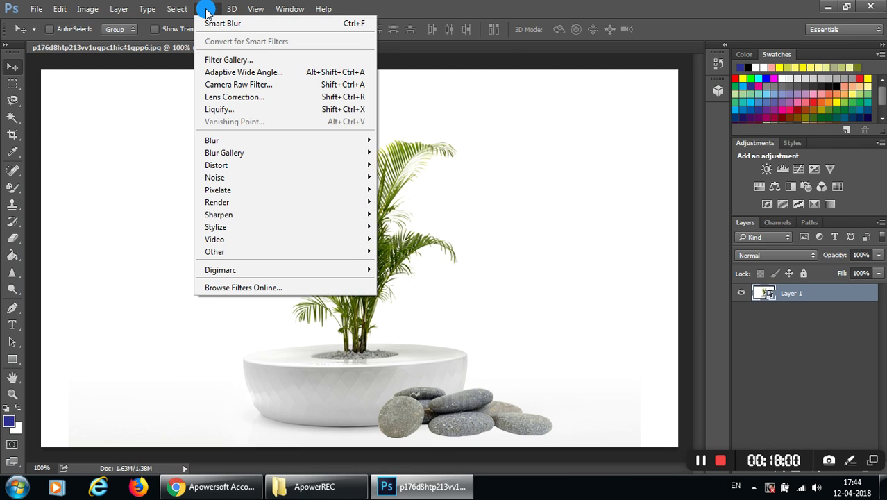
In Adaptive Wide Angle, scale the image to fill the frame, focal length 16.73 mm, crop factor 3.07.
click(267, 72)
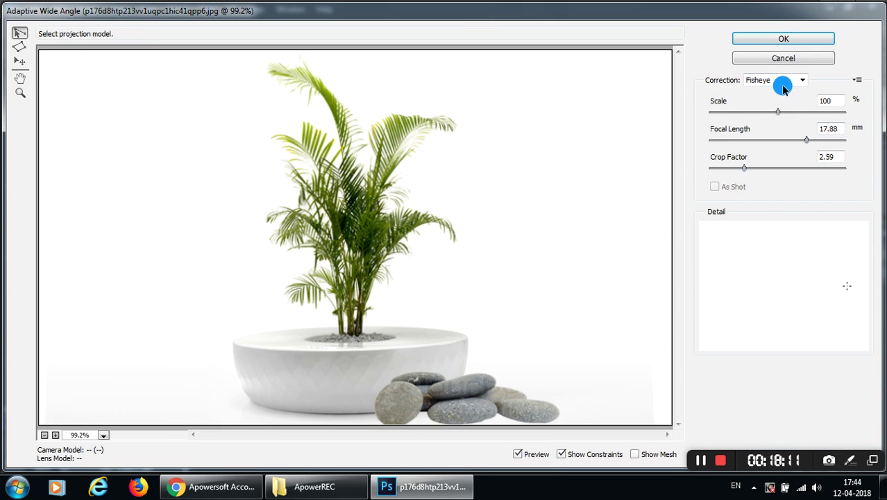
mouse_move(778, 112)
mouse_down()
mouse_move(788, 115)
mouse_move(761, 118)
mouse_up()
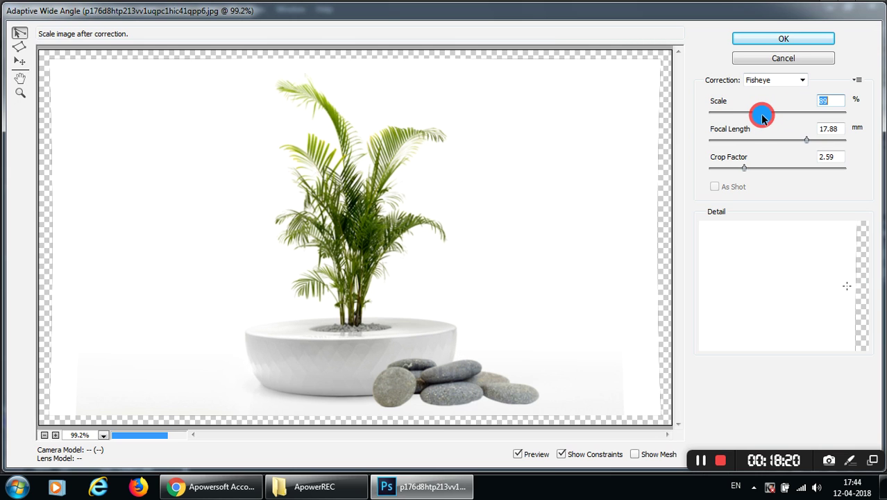
drag(762, 119, 771, 114)
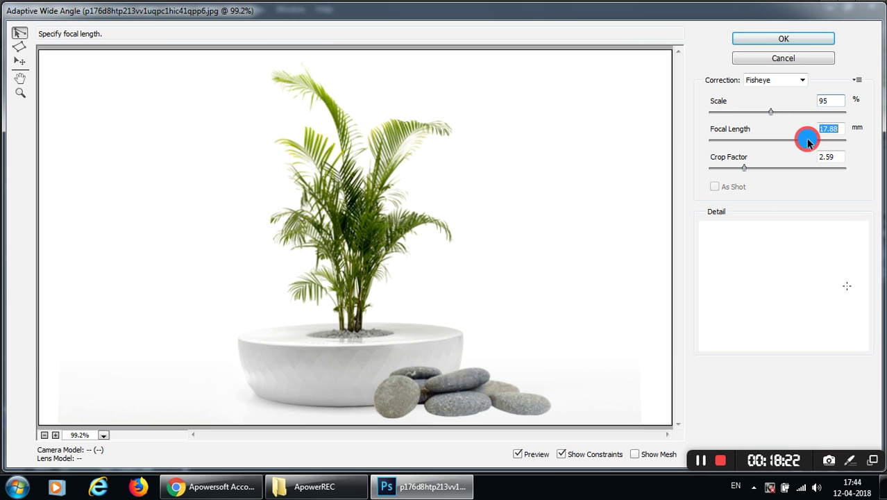
drag(808, 142, 787, 143)
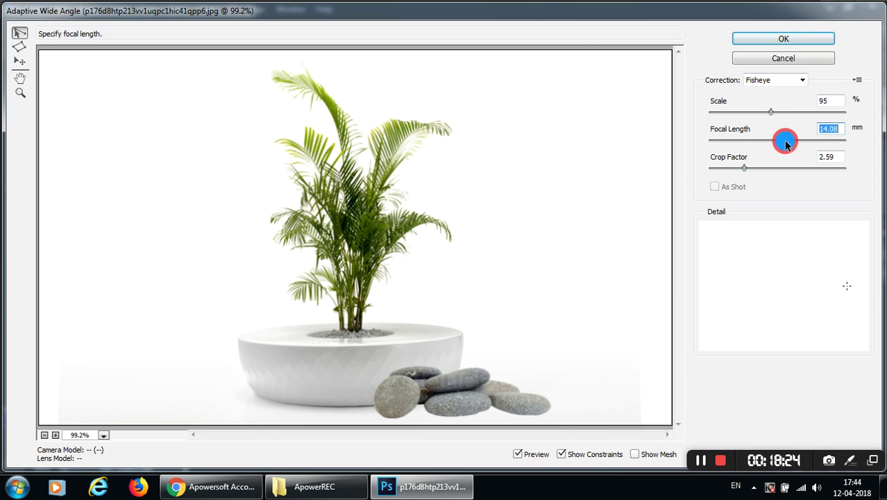
click(745, 171)
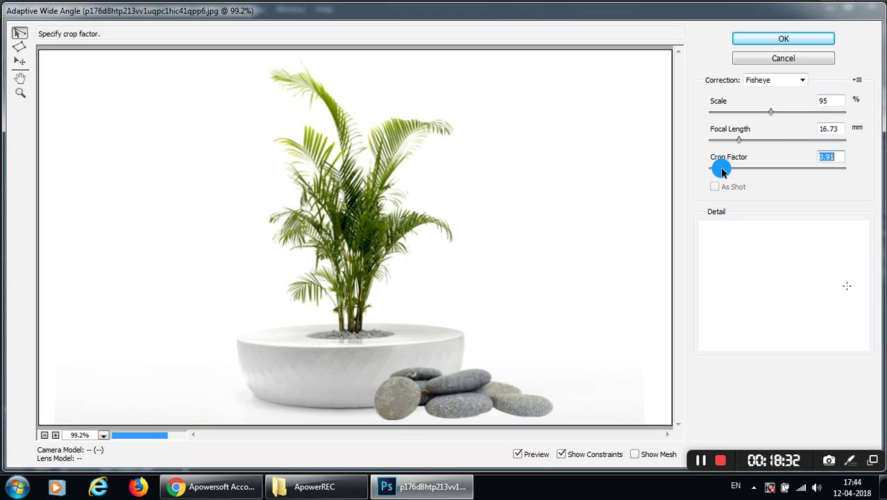
drag(722, 172, 750, 169)
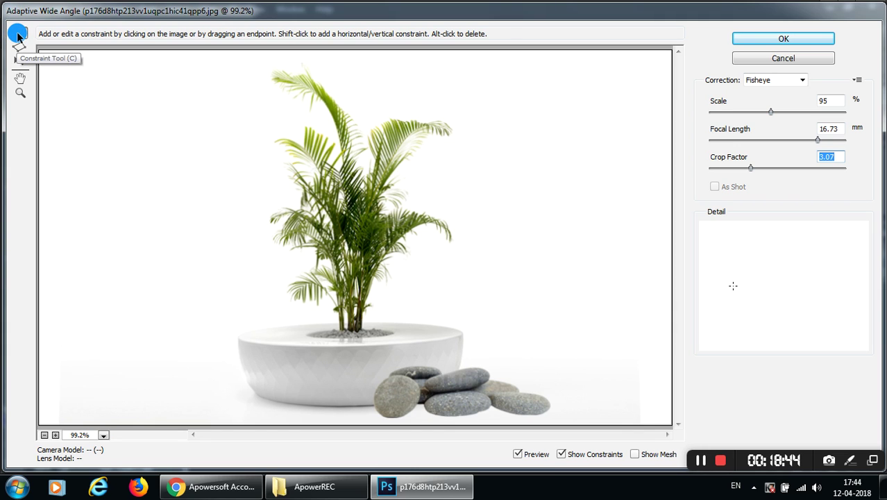
Draw and rotate a constraint line across the palm, then set Scale 90% and focal length 9.74 mm.
mouse_move(177, 80)
mouse_down()
mouse_move(432, 264)
mouse_move(491, 239)
mouse_up()
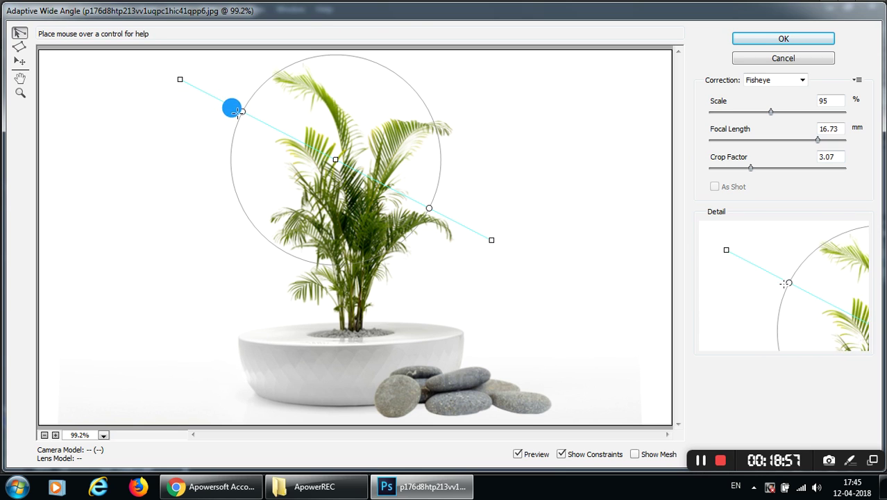
mouse_move(242, 112)
mouse_down()
mouse_move(237, 145)
mouse_move(227, 134)
mouse_up()
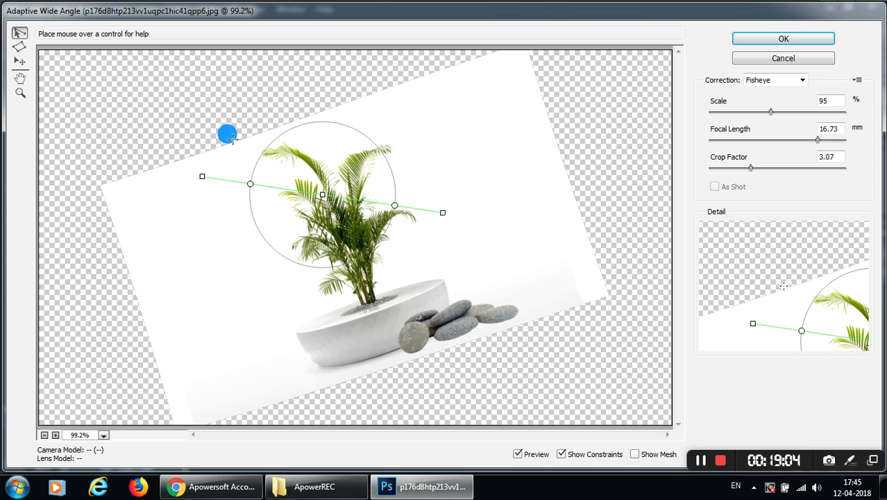
drag(394, 205, 373, 231)
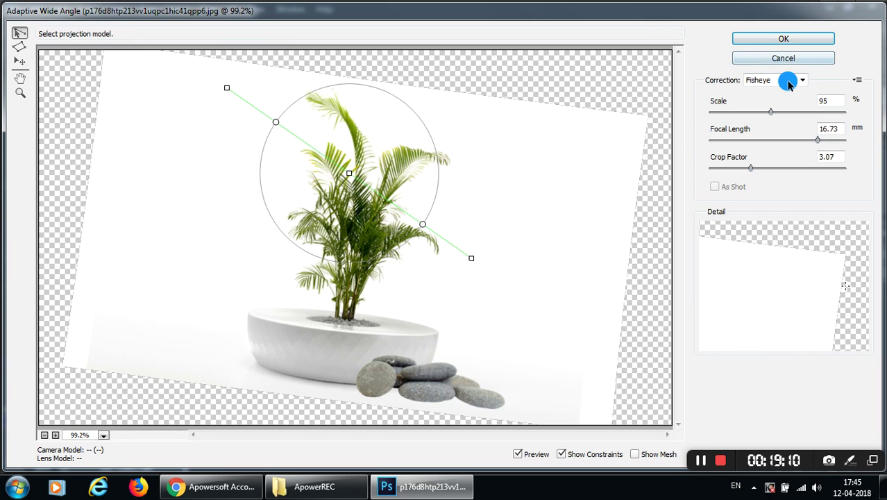
click(771, 112)
drag(771, 112, 764, 113)
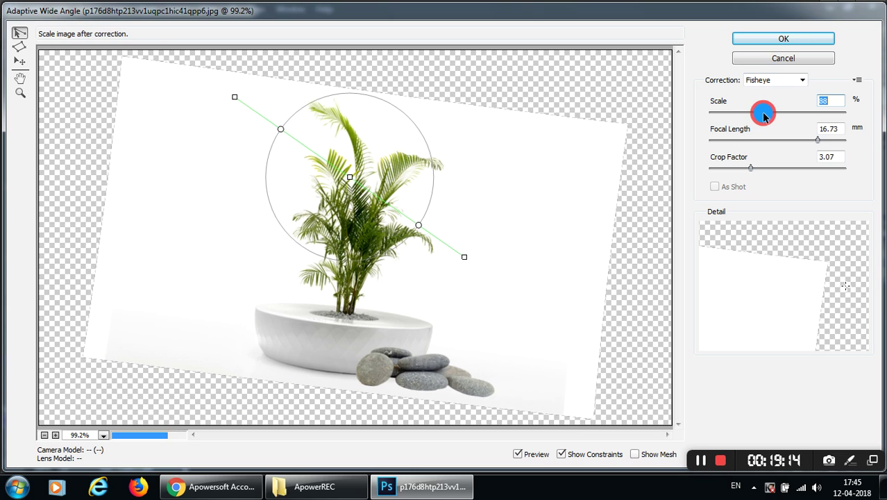
drag(818, 143, 772, 144)
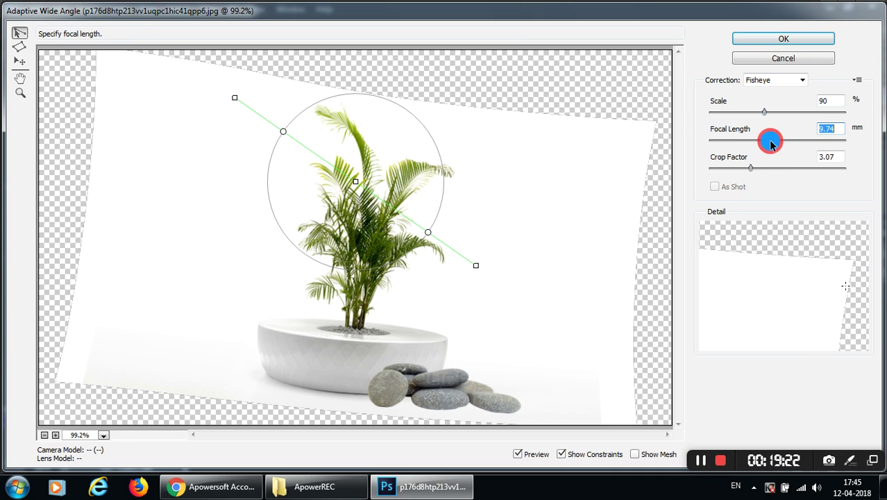
Try Perspective and Auto projection models, dismissing the missing lens profile warning, then return to Fisheye.
click(775, 80)
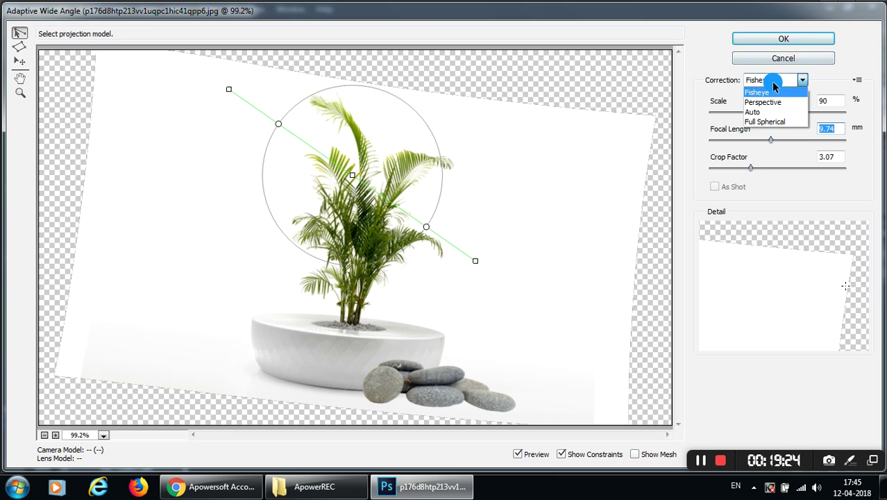
click(765, 102)
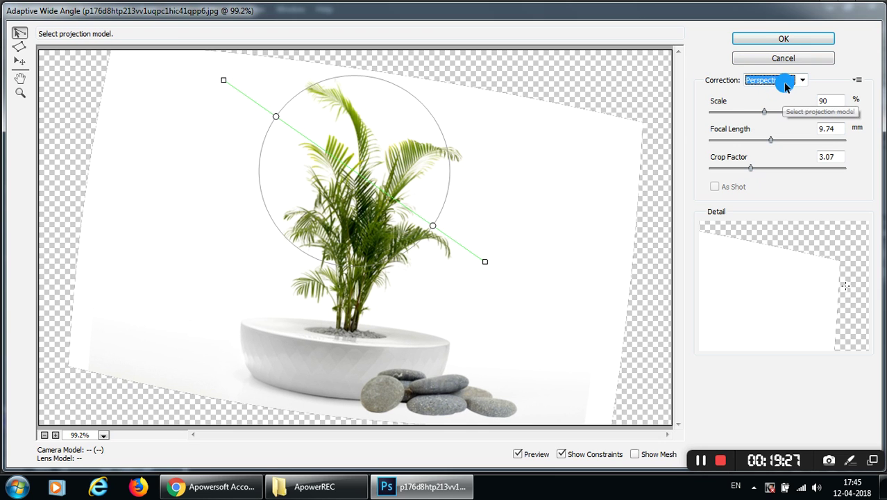
click(796, 82)
click(763, 114)
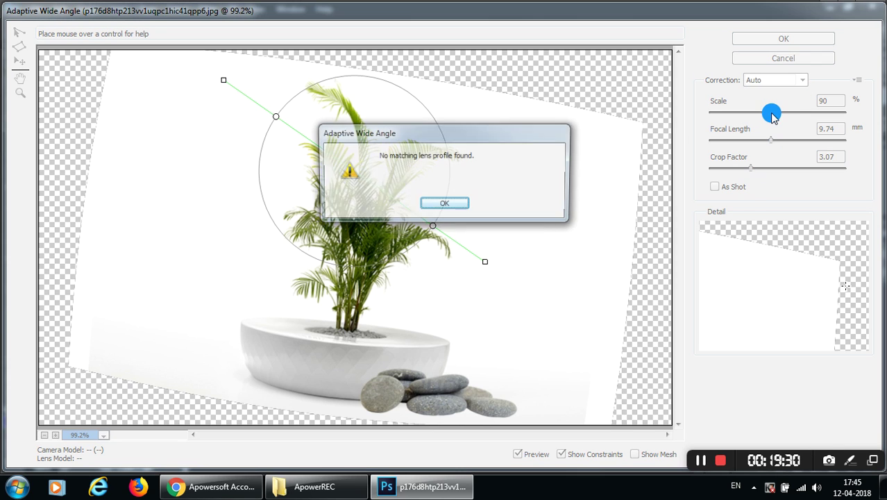
click(445, 204)
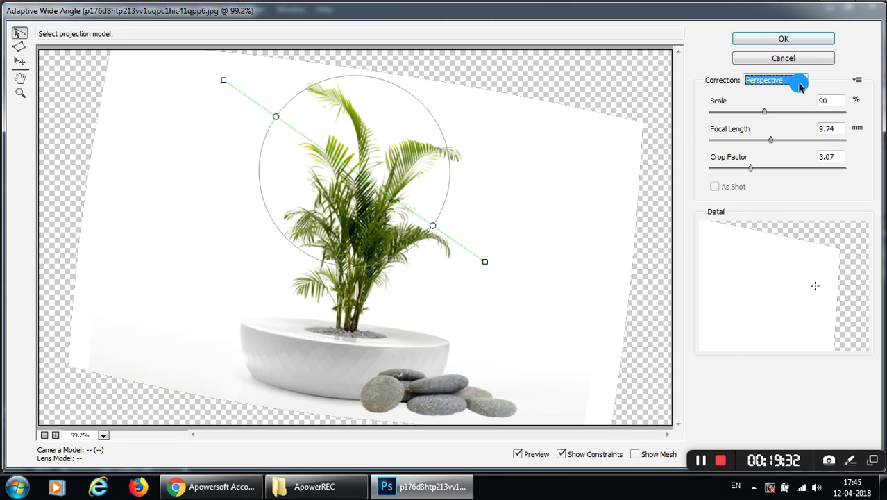
click(798, 81)
click(756, 92)
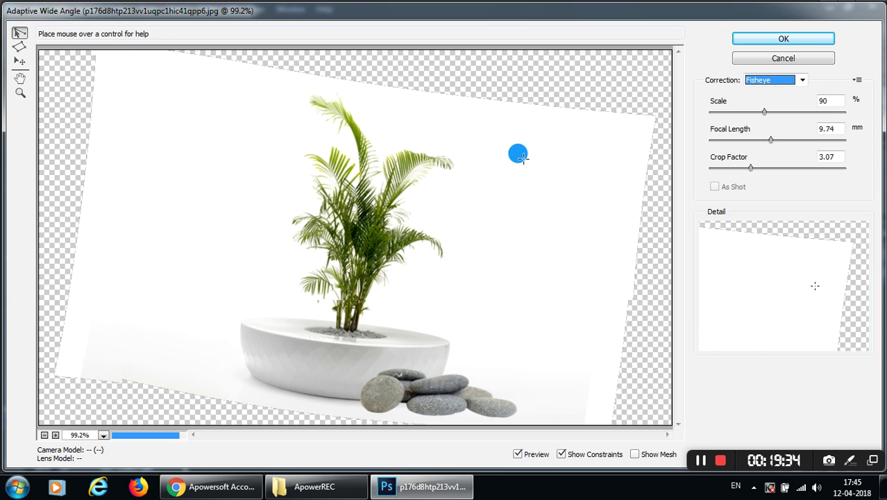
Move the constraint line's end point and shift the image, then cancel Adaptive Wide Angle.
click(19, 46)
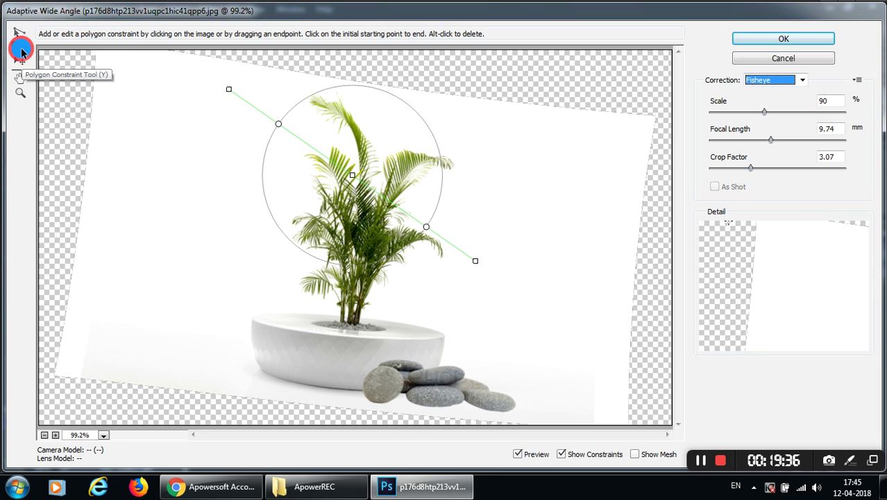
key(c)
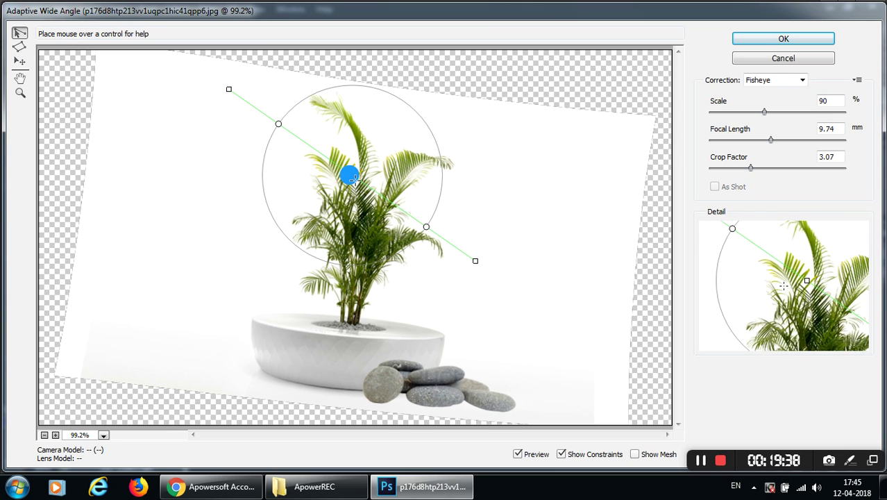
drag(475, 257, 413, 290)
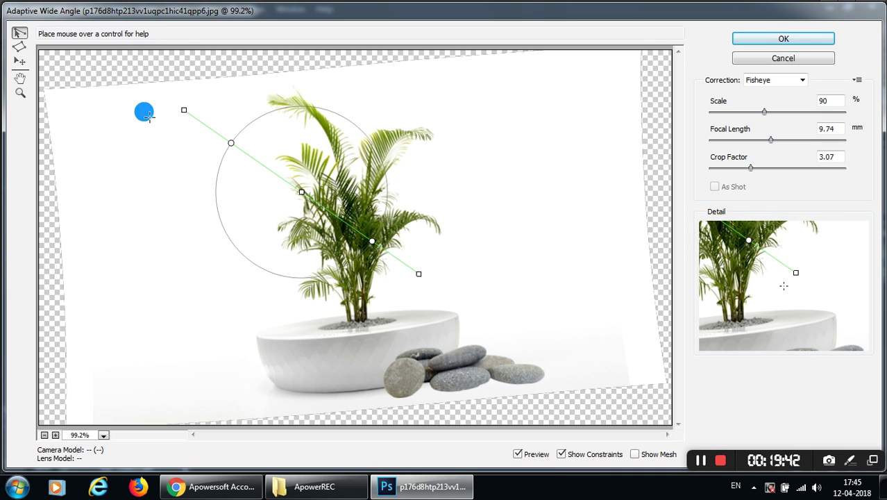
click(19, 61)
drag(354, 164, 339, 237)
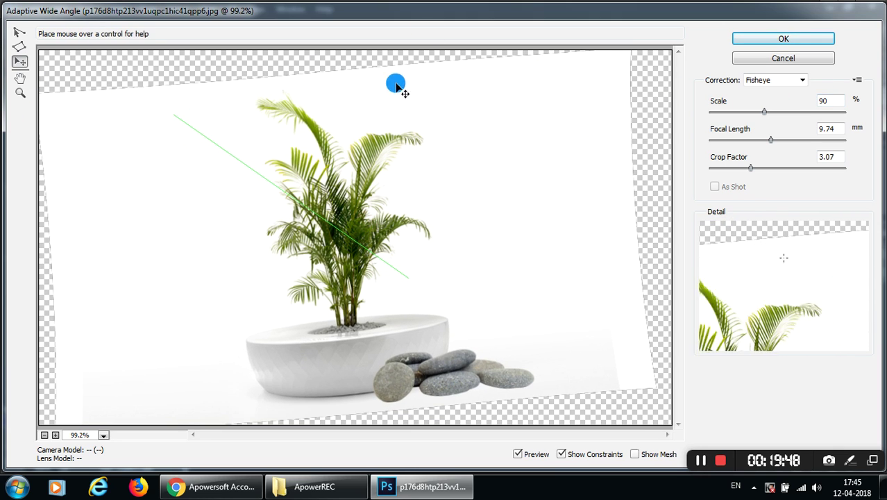
click(790, 59)
Open the Camera Raw Filter, keep white balance As Shot, and glance at the tone curve.
click(199, 8)
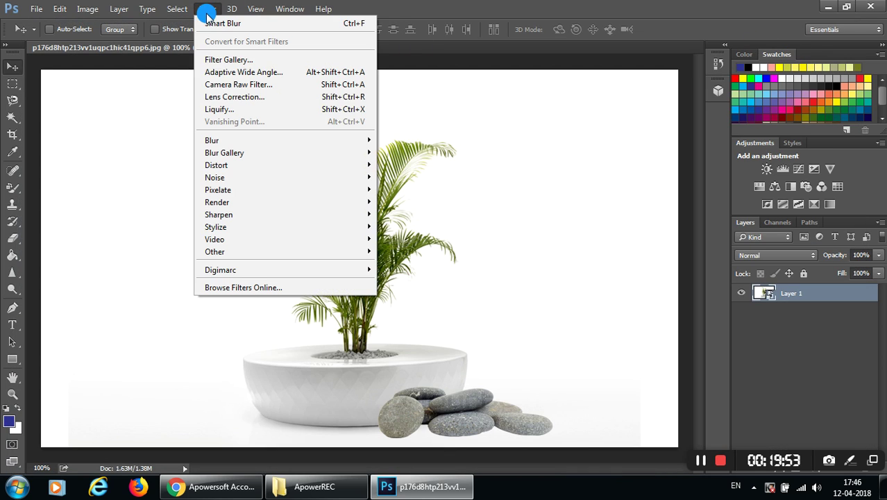
click(237, 84)
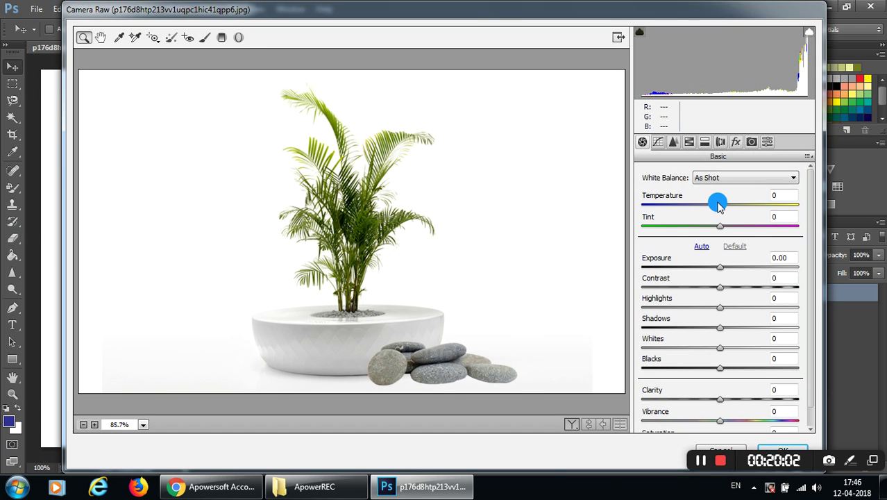
click(743, 179)
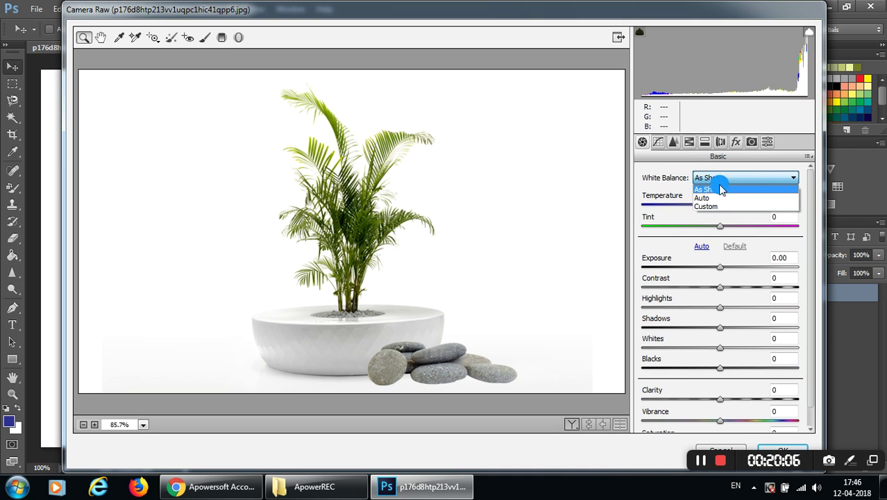
click(673, 170)
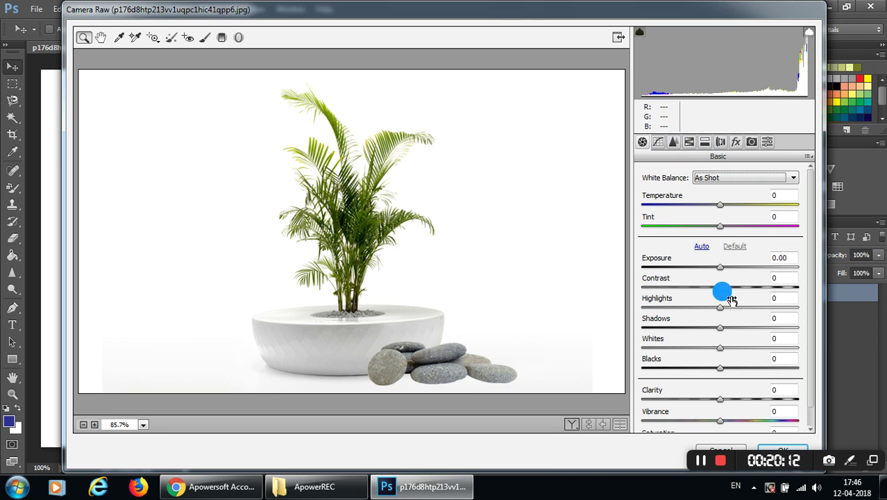
click(657, 143)
click(641, 142)
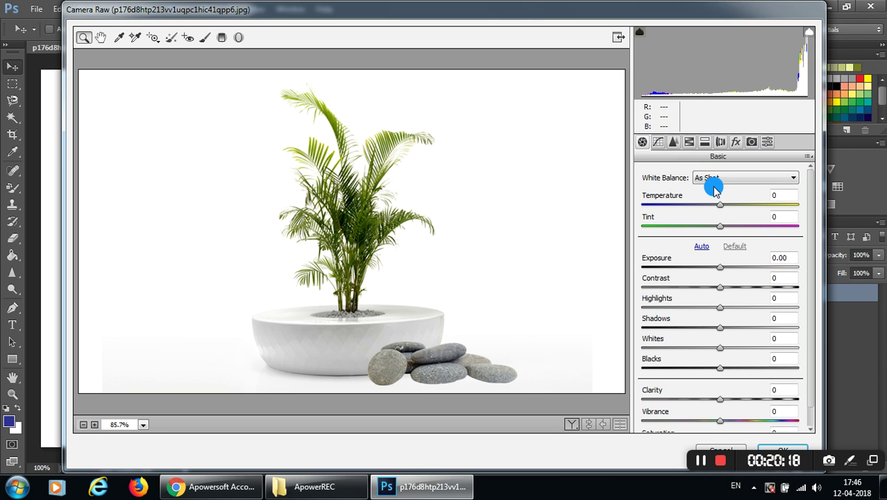
Test Temperature and Tint, reset both to 0, and darken Exposure to -2.45.
click(733, 223)
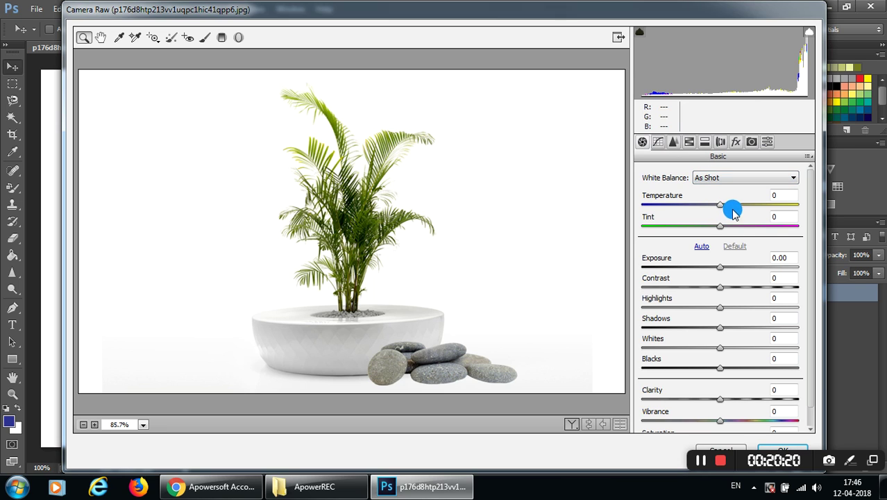
mouse_move(722, 208)
mouse_down()
mouse_move(750, 210)
mouse_move(677, 213)
mouse_move(720, 215)
mouse_up()
click(781, 194)
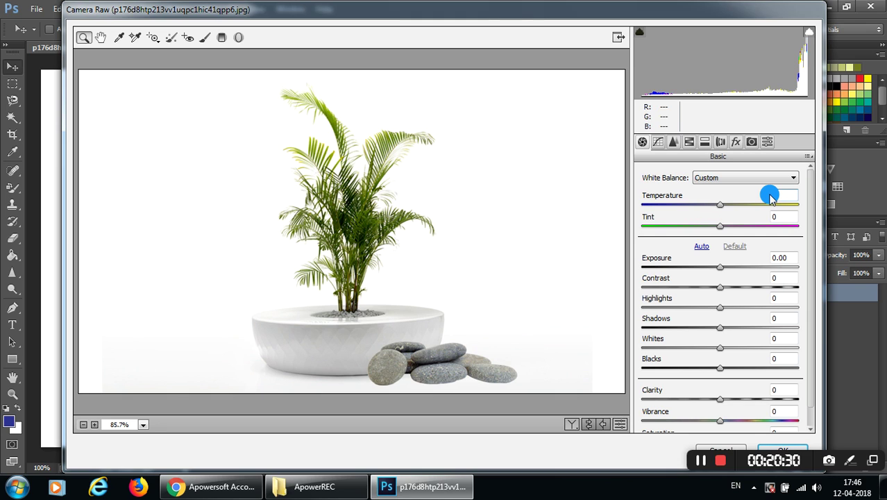
text(0)
click(725, 228)
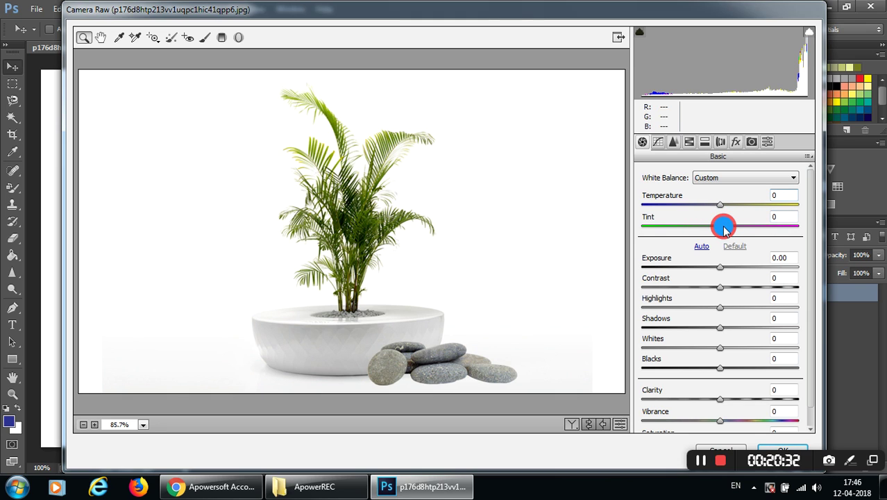
mouse_move(724, 229)
mouse_down()
mouse_move(691, 230)
mouse_move(730, 234)
mouse_move(724, 229)
mouse_up()
click(793, 217)
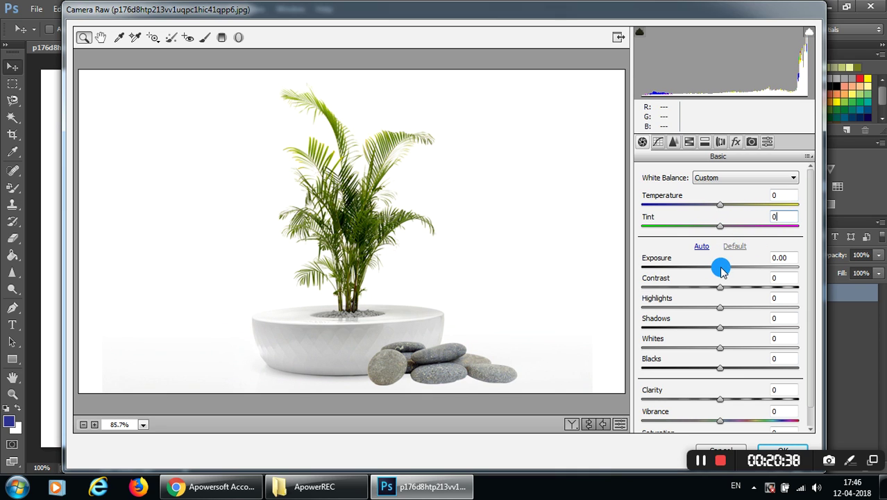
mouse_move(721, 267)
mouse_down()
mouse_move(671, 279)
mouse_move(682, 274)
mouse_up()
Set Contrast -3, Shadows -20, Vibrance +58 and Saturation +38 in the Basic panel.
mouse_move(726, 293)
mouse_down()
mouse_move(759, 291)
mouse_move(688, 297)
mouse_move(718, 297)
mouse_up()
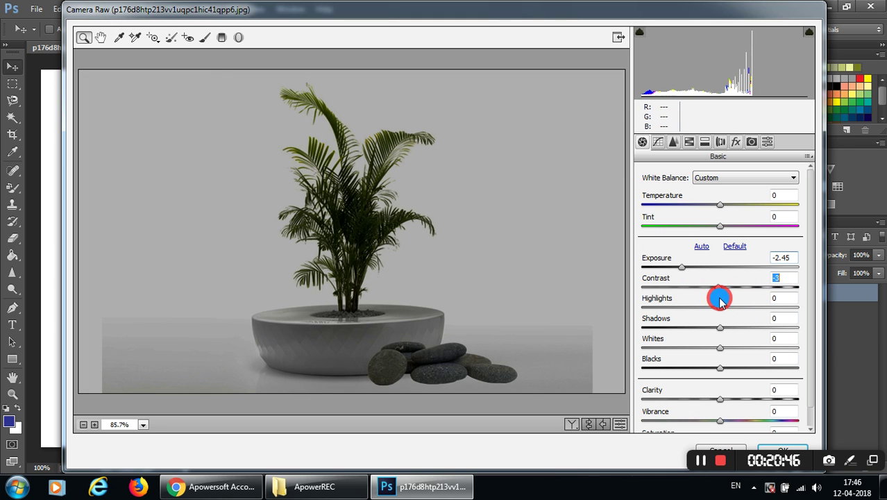
mouse_move(718, 330)
mouse_down()
mouse_move(680, 330)
mouse_move(721, 335)
mouse_move(694, 330)
mouse_up()
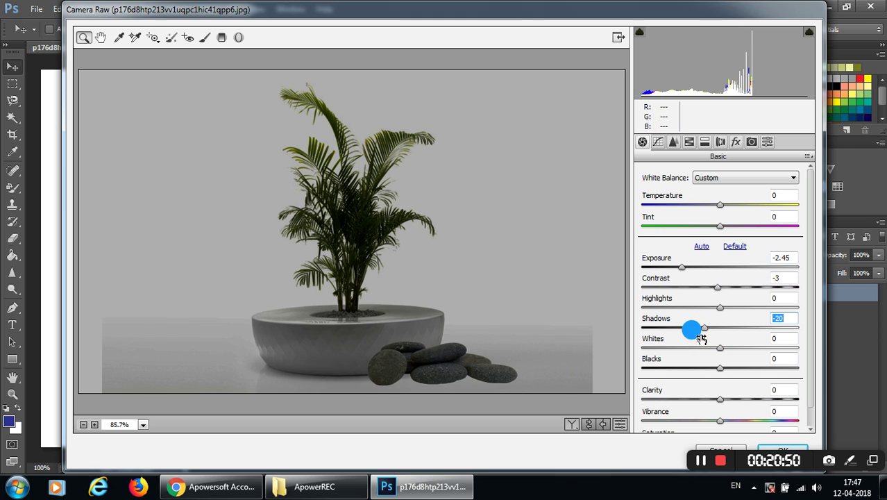
scroll(729, 305, down, 1)
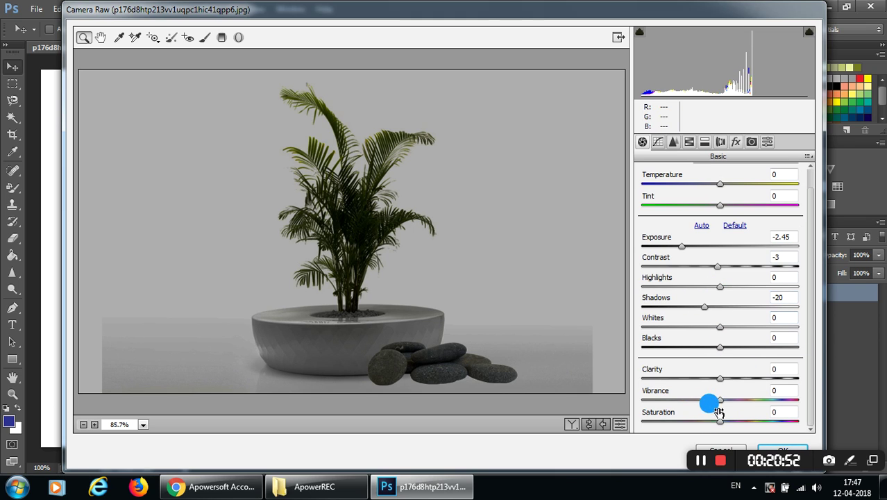
mouse_move(719, 403)
mouse_down()
mouse_move(769, 397)
mouse_move(693, 410)
mouse_move(756, 411)
mouse_move(767, 400)
mouse_up()
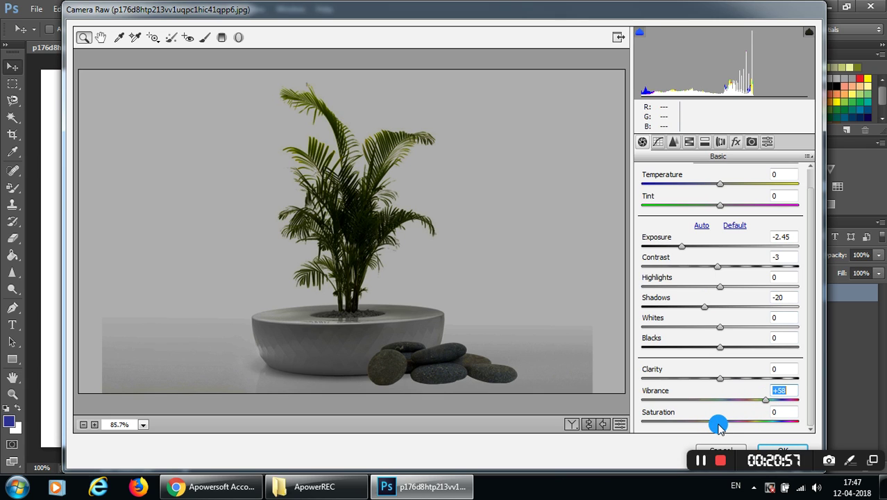
mouse_move(720, 424)
mouse_down()
mouse_move(674, 420)
mouse_move(747, 430)
mouse_up()
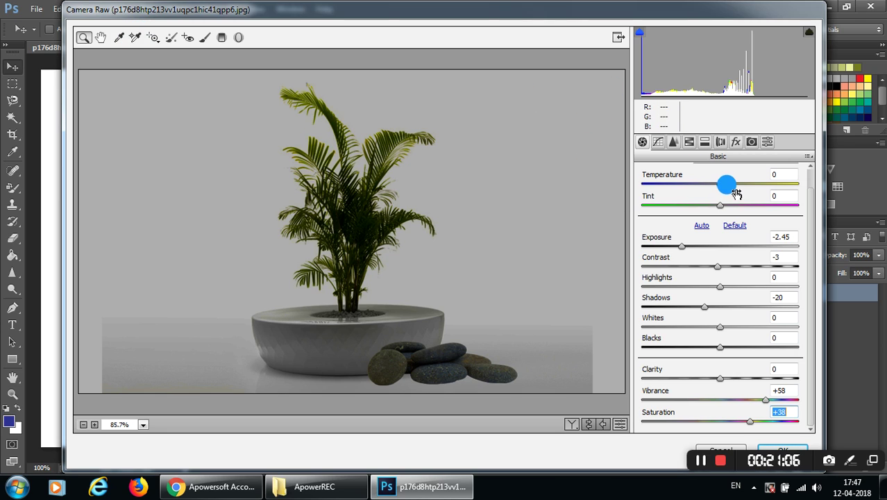
click(106, 38)
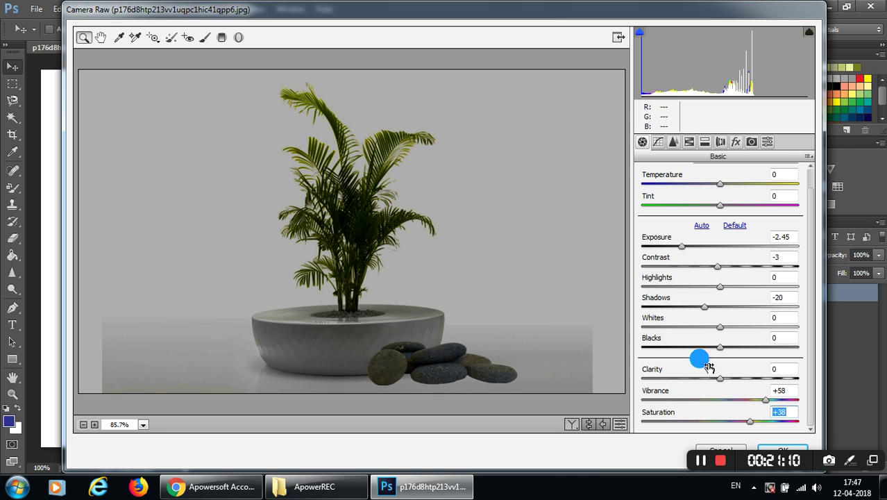
scroll(708, 337, up, 1)
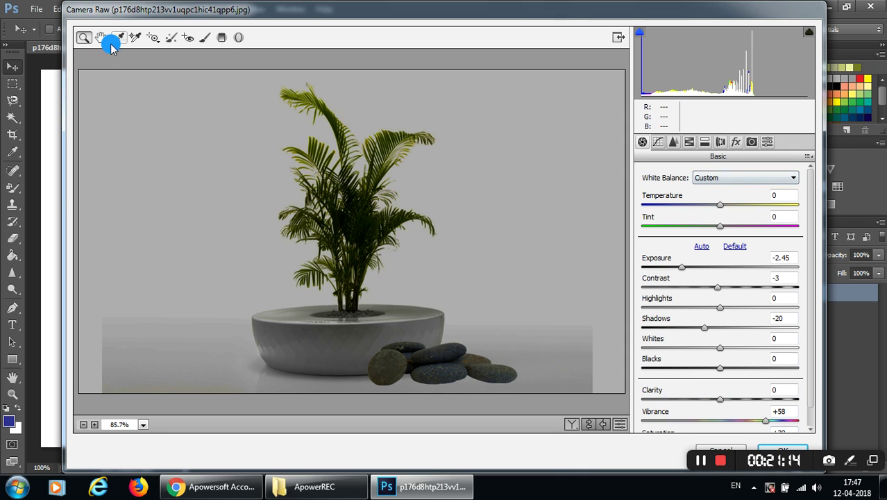
Darken the palm's tones with the Targeted Adjustment Tool, then select the Spot Removal tool.
click(154, 38)
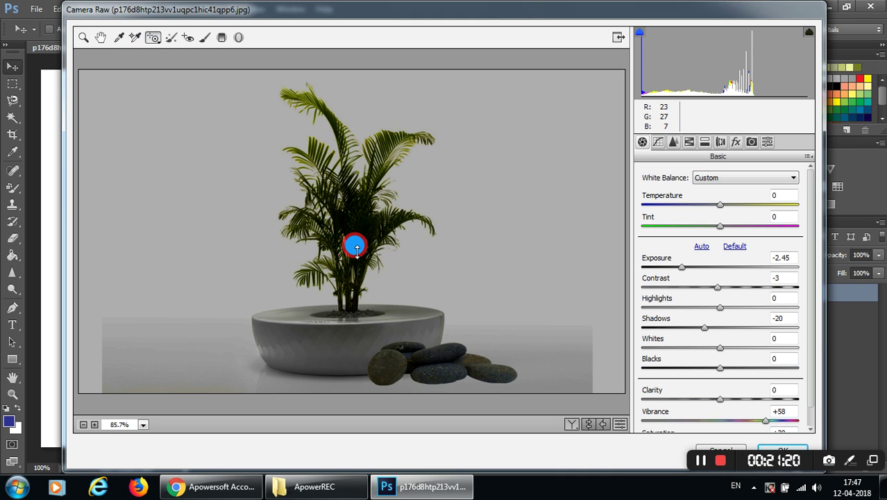
drag(357, 250, 350, 340)
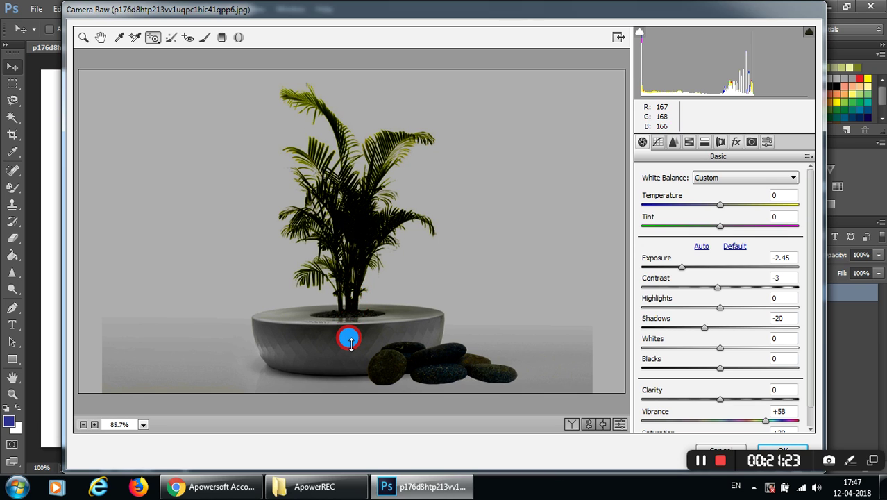
mouse_move(352, 345)
mouse_down()
mouse_move(351, 284)
mouse_move(349, 316)
mouse_up()
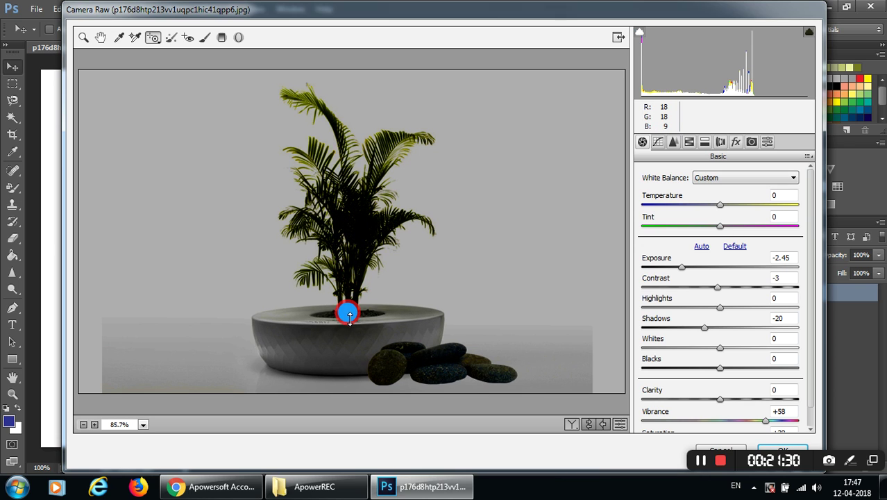
click(171, 38)
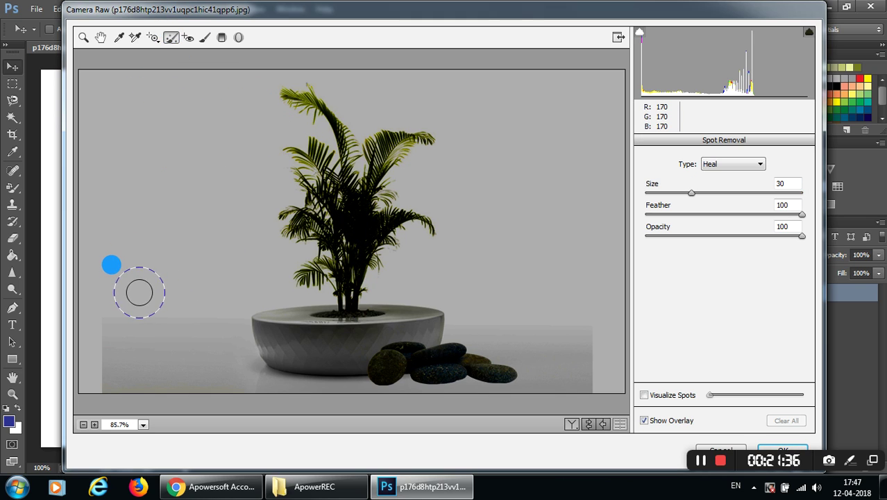
Place and delete a heal spot left of the plant, then select Red Eye Removal.
click(144, 256)
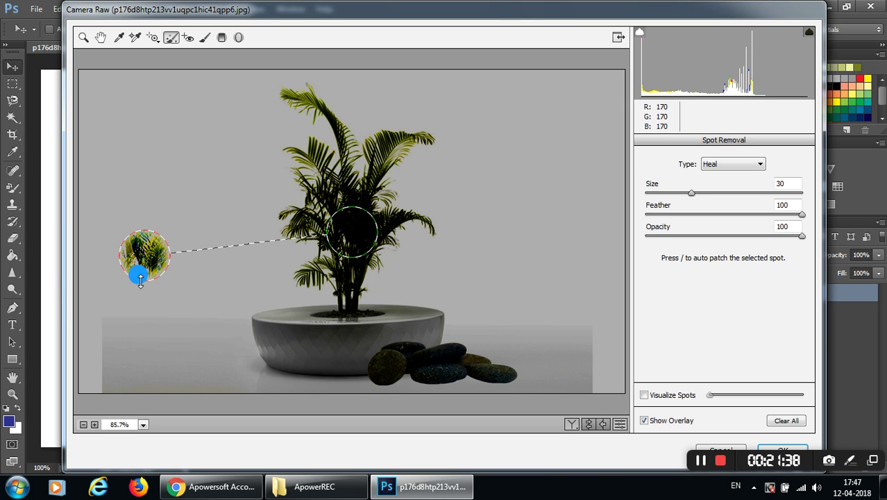
key(Delete)
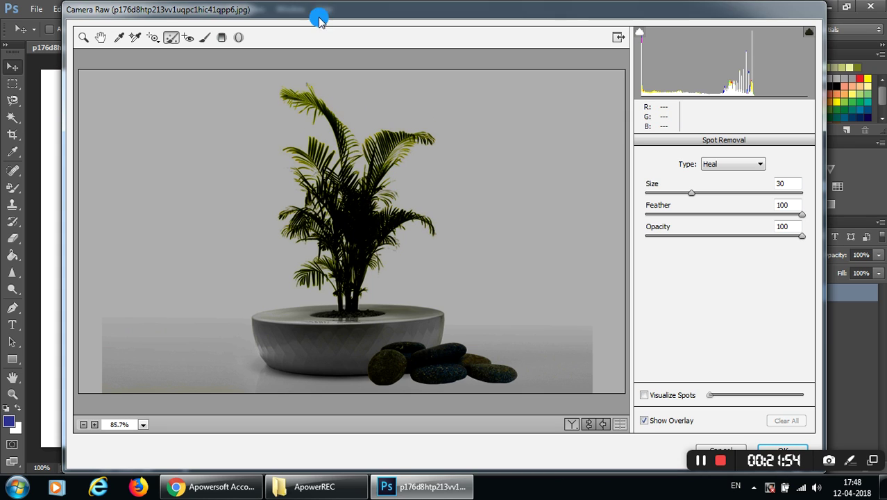
click(188, 37)
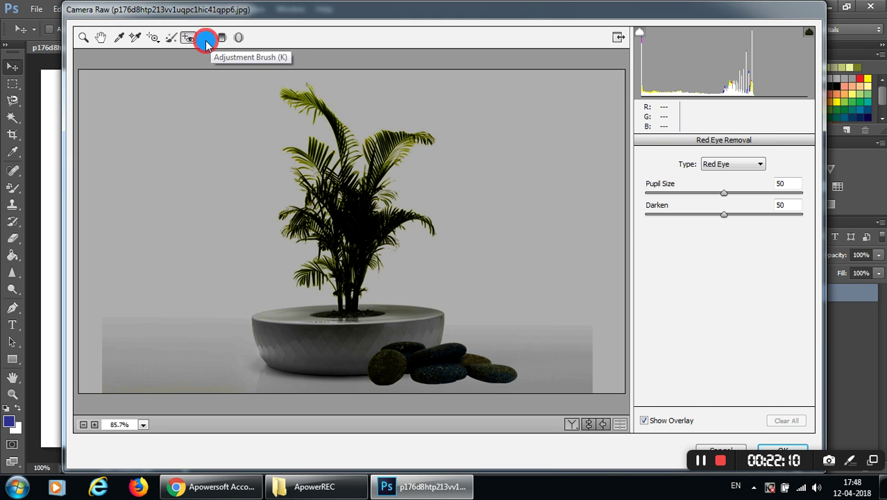
Paint a +0.50 exposure, -2 temperature Adjustment Brush stroke over the palm.
click(206, 42)
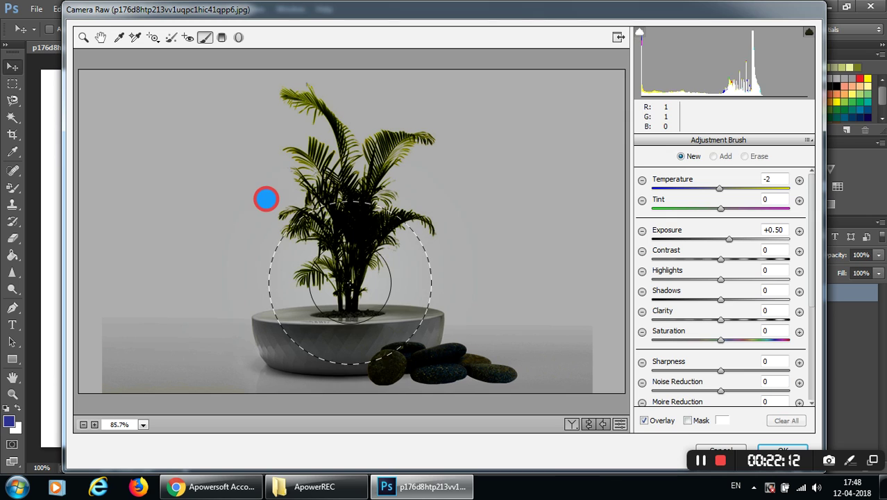
drag(266, 199, 267, 181)
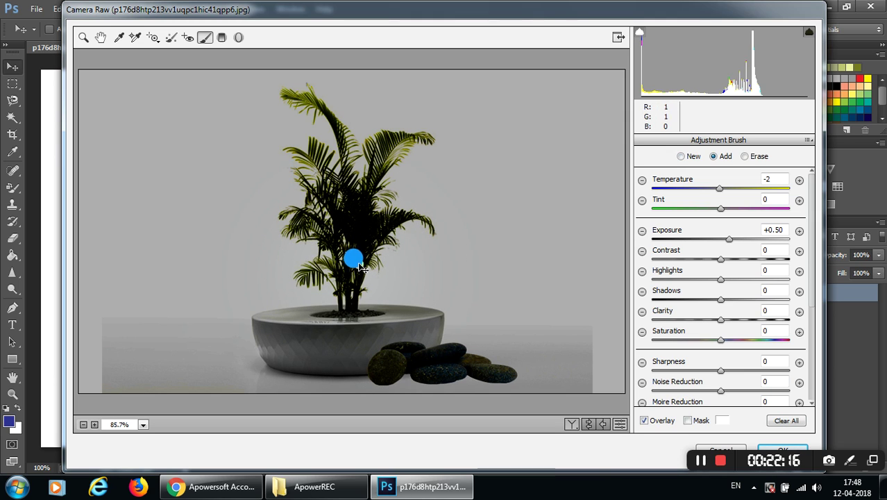
click(352, 298)
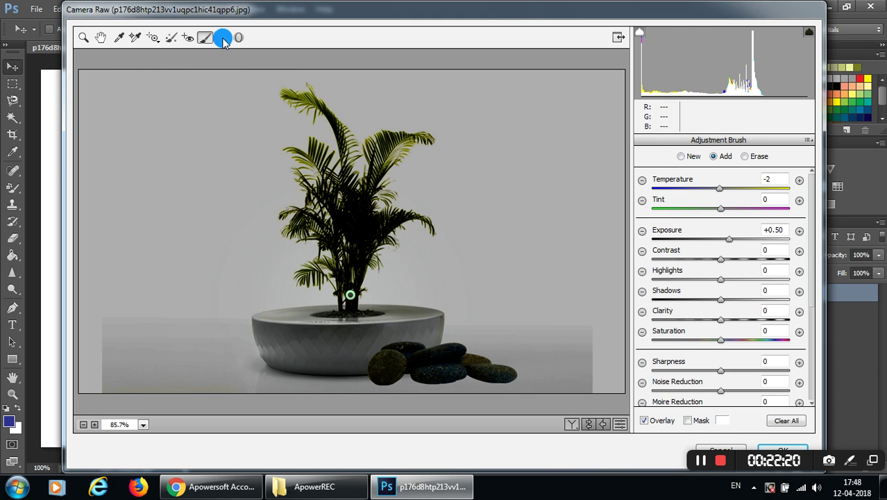
Draw a diagonal graduated filter across the palm, then delete it.
click(223, 39)
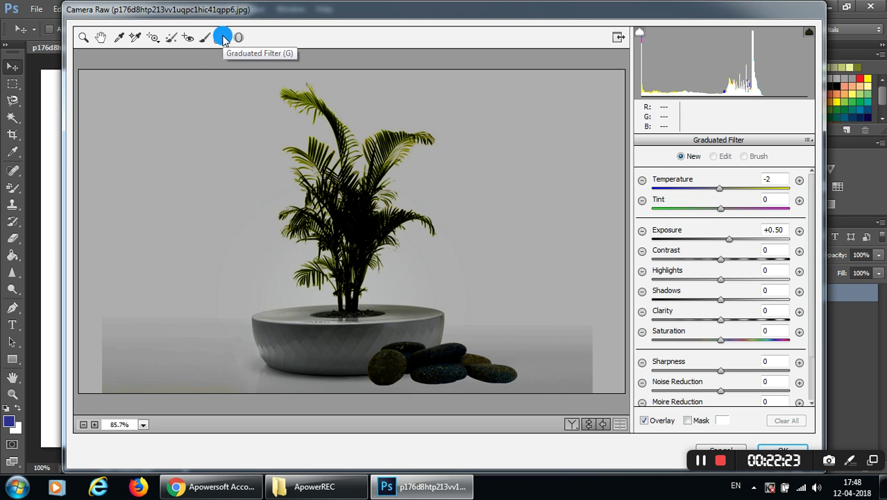
mouse_move(356, 277)
mouse_down()
mouse_move(386, 215)
mouse_move(421, 219)
mouse_move(445, 269)
mouse_move(492, 270)
mouse_move(441, 295)
mouse_move(307, 280)
mouse_move(299, 237)
mouse_move(362, 245)
mouse_move(325, 200)
mouse_up()
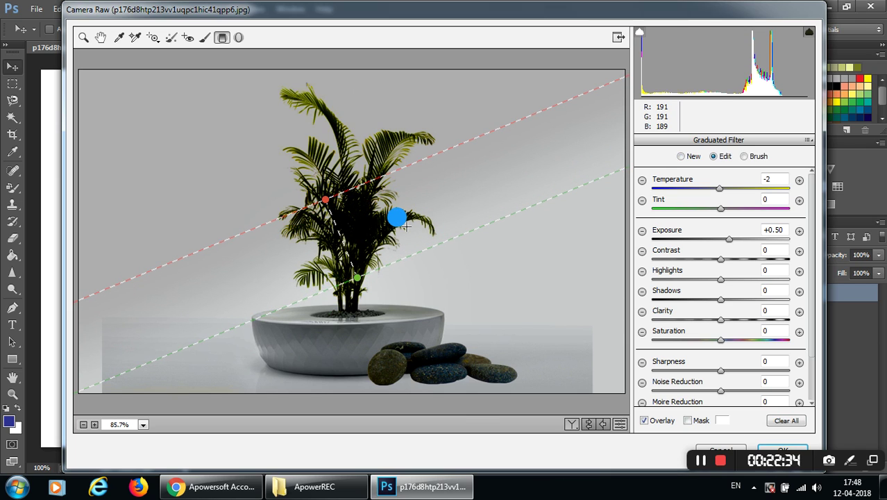
key(Delete)
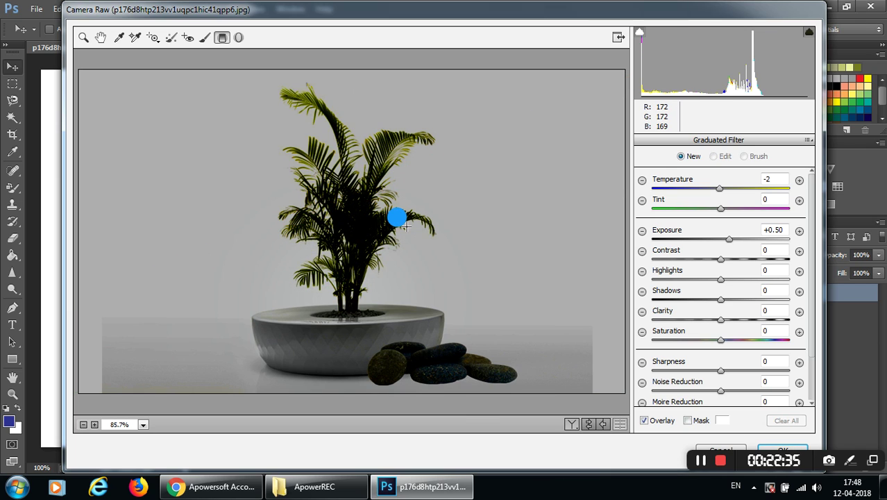
Draw a radial filter, then resize and reposition it to encircle the palm, pot and pebbles.
click(238, 38)
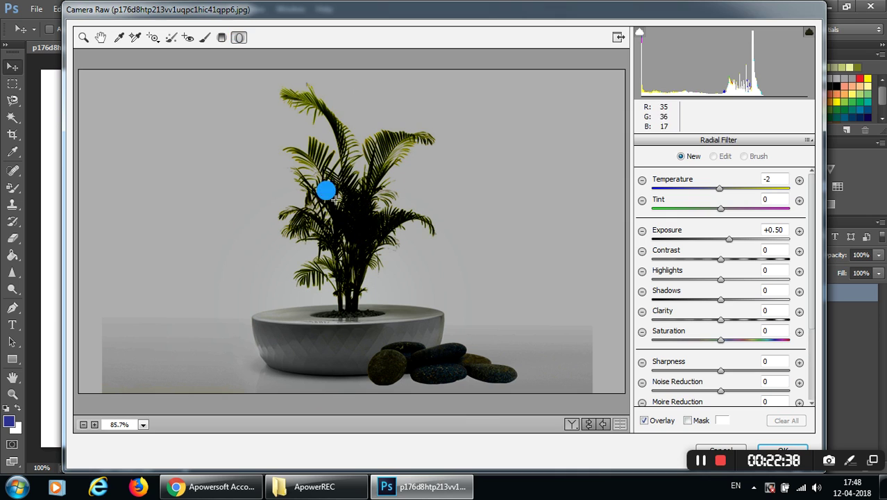
mouse_move(347, 275)
mouse_down()
mouse_move(355, 298)
mouse_move(359, 206)
mouse_move(382, 304)
mouse_move(469, 274)
mouse_move(510, 278)
mouse_up()
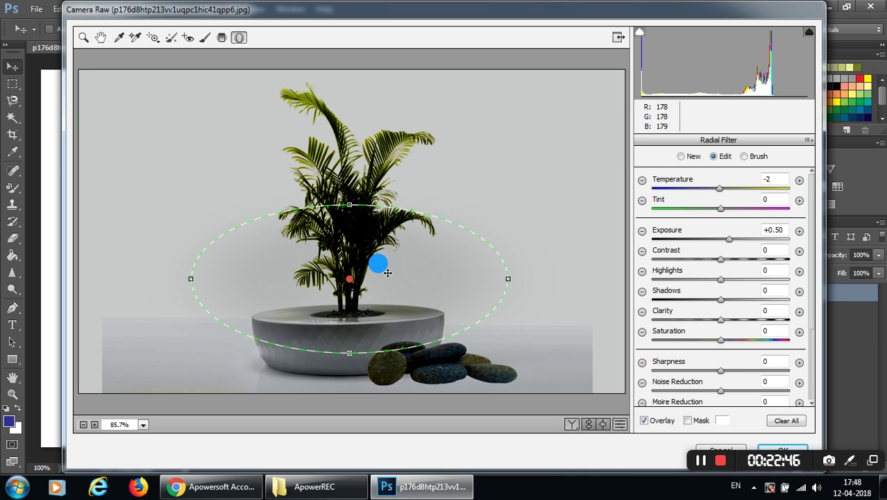
drag(347, 203, 349, 221)
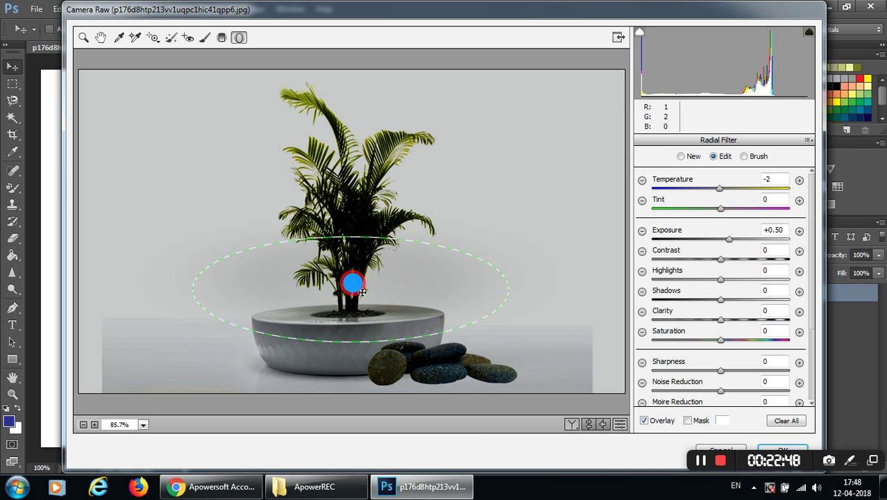
drag(346, 281, 363, 332)
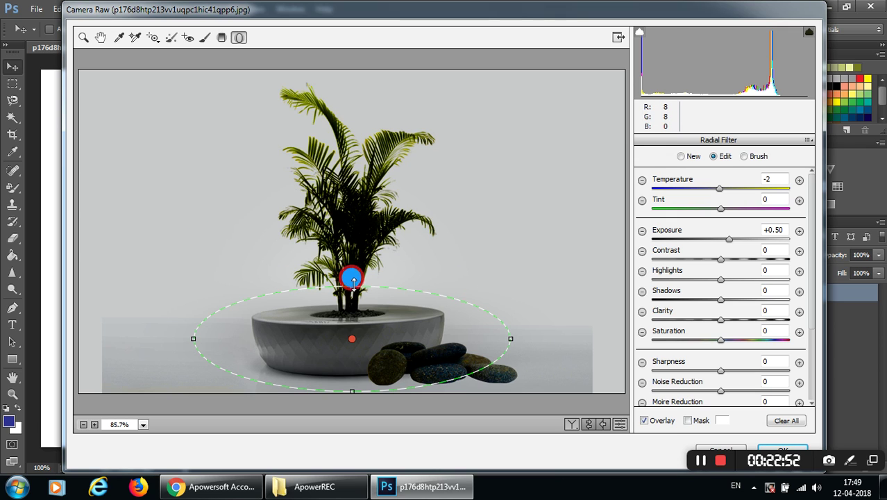
drag(344, 287, 349, 231)
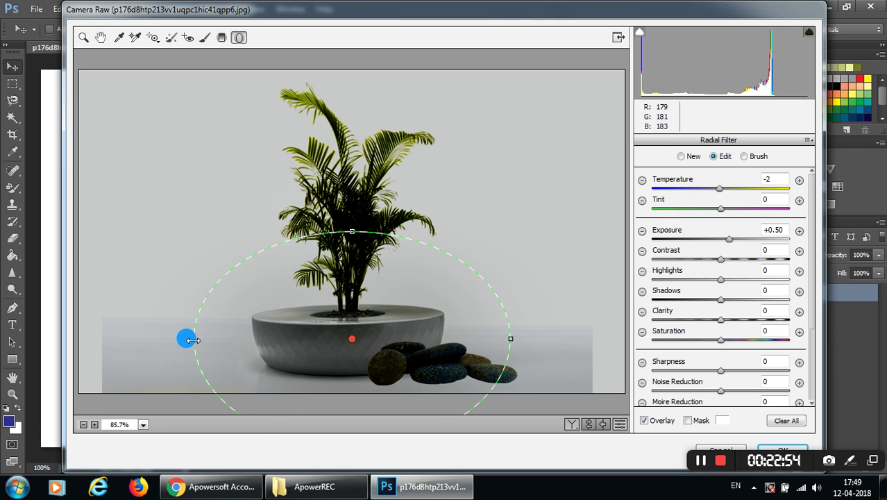
drag(186, 337, 168, 338)
drag(348, 231, 347, 178)
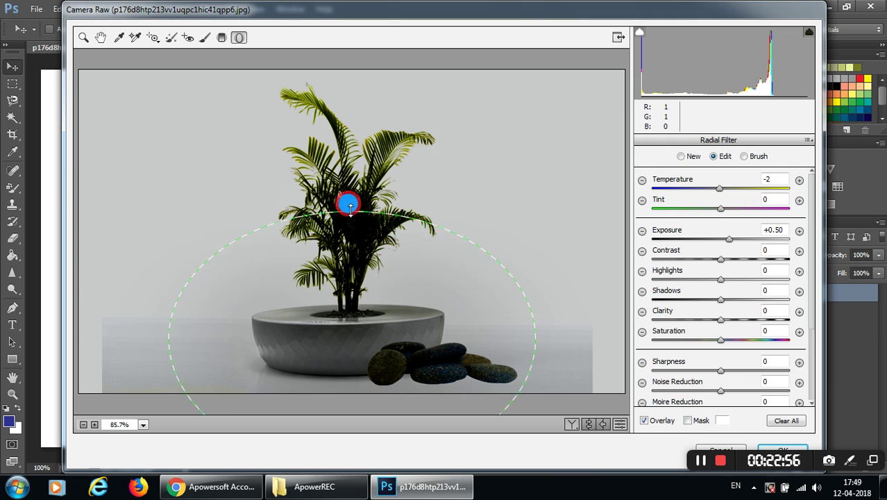
mouse_move(352, 339)
mouse_down()
mouse_move(352, 280)
mouse_move(365, 244)
mouse_move(358, 251)
mouse_up()
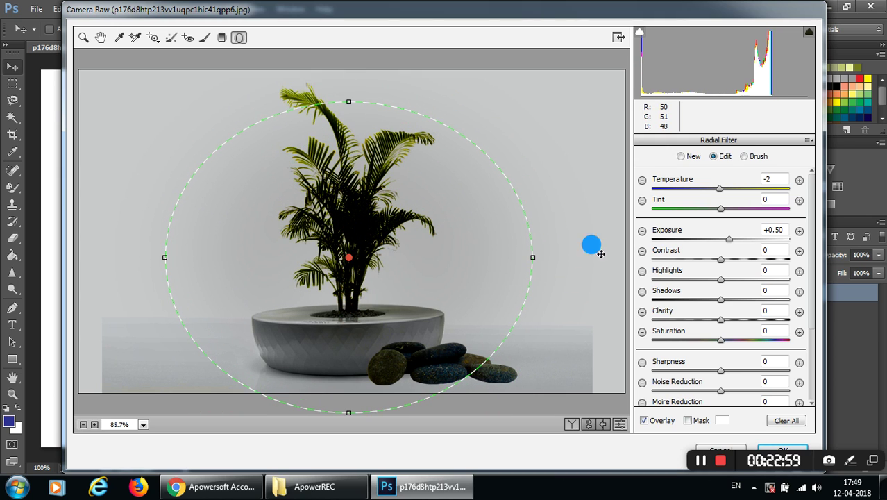
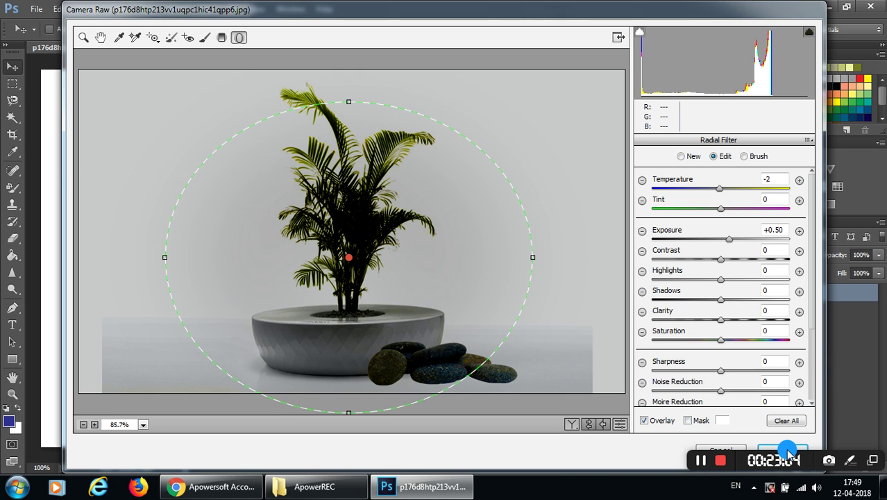
Reposition the Camera Raw window while trying to reach its Cancel button.
click(726, 450)
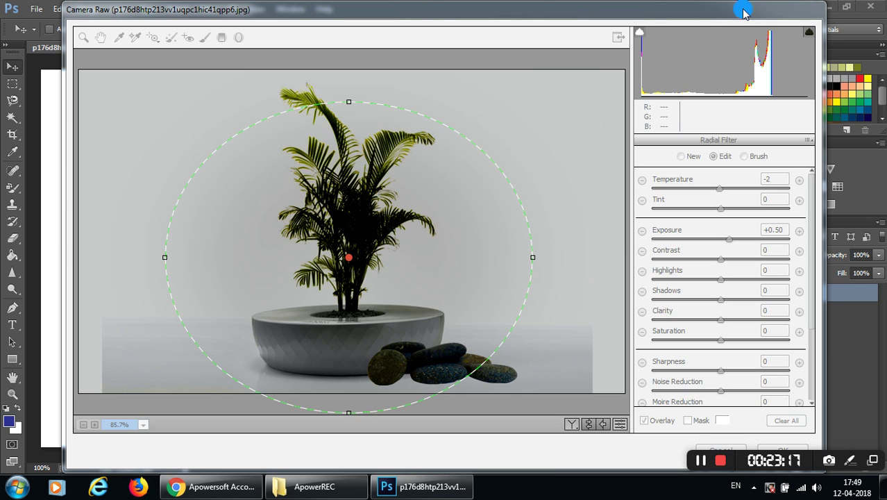
drag(734, 12, 715, 28)
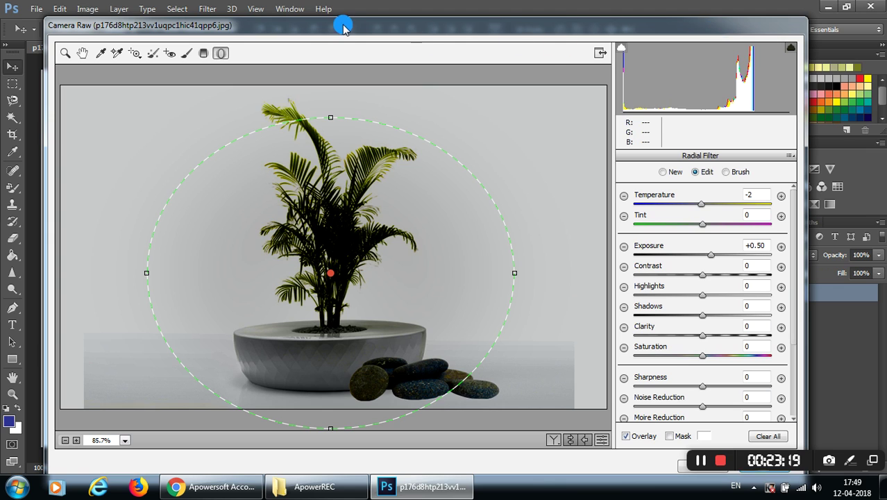
drag(343, 27, 380, 11)
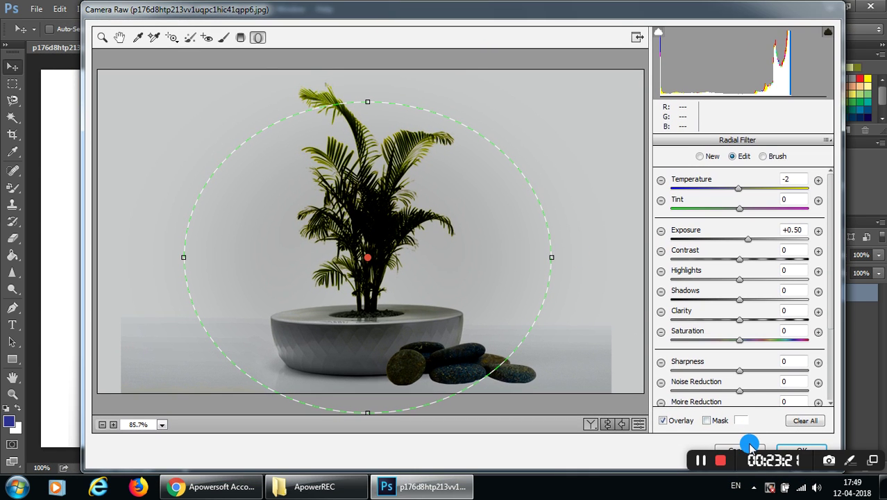
click(750, 448)
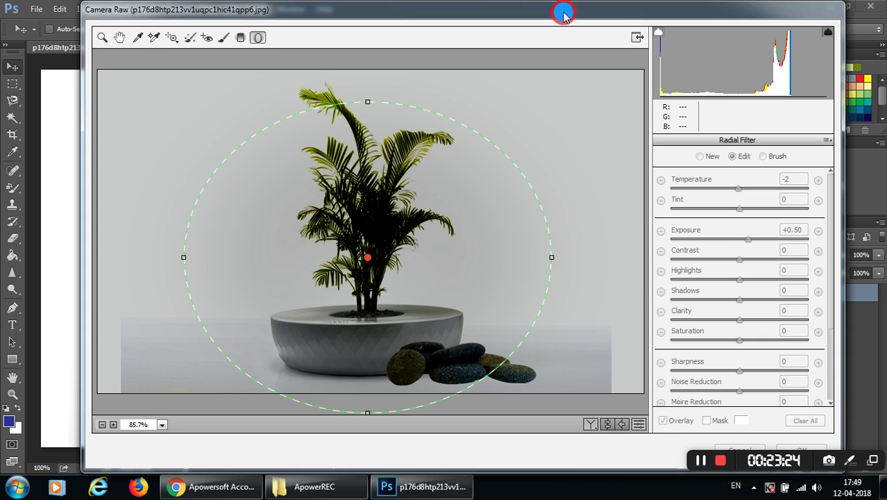
drag(562, 12, 477, 12)
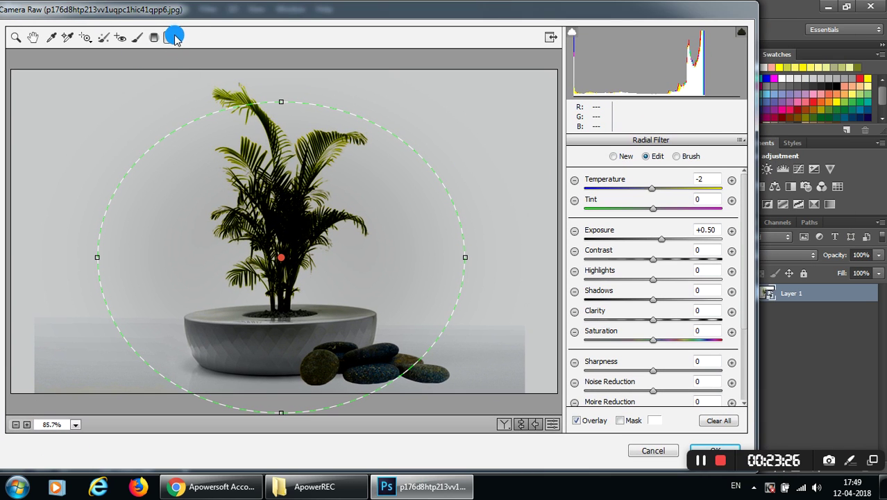
Undo the recent Radial Filter reshaping edits with Ctrl+Z.
click(375, 162)
key(ctrl+z)
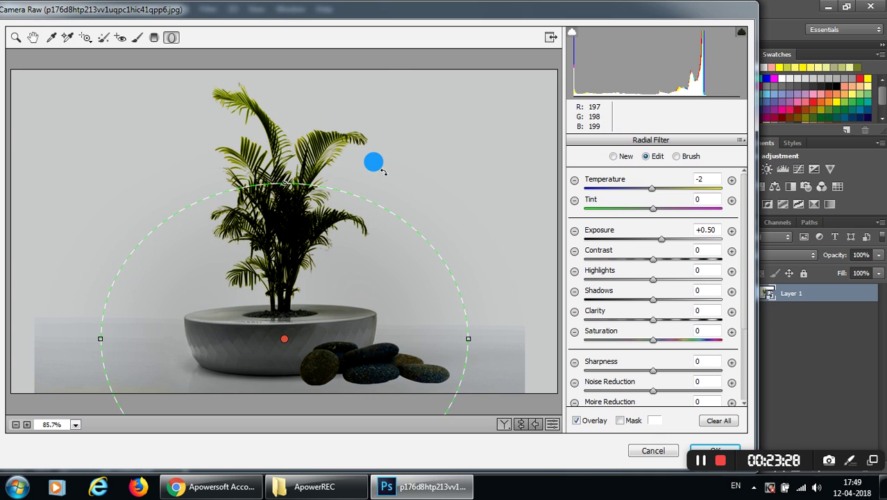
key(ctrl+z)
key(ctrl+z)
key(ctrl+z)
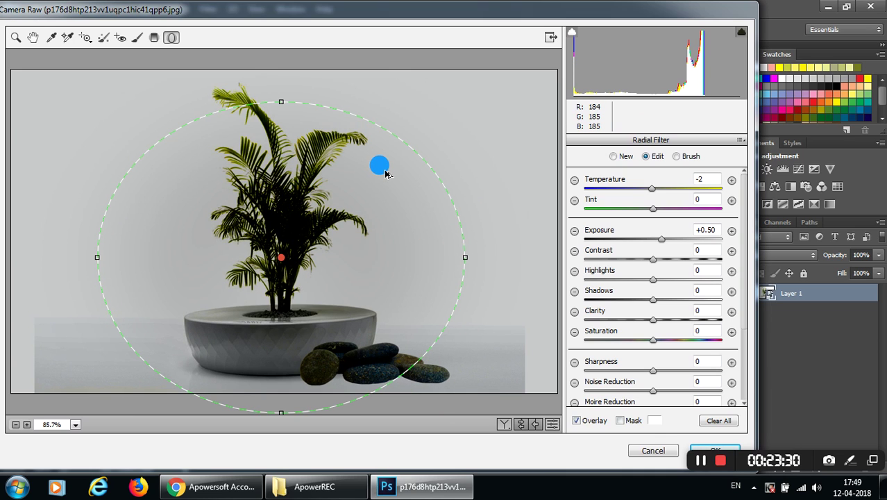
key(ctrl+z)
key(ctrl+z)
key(ctrl+z)
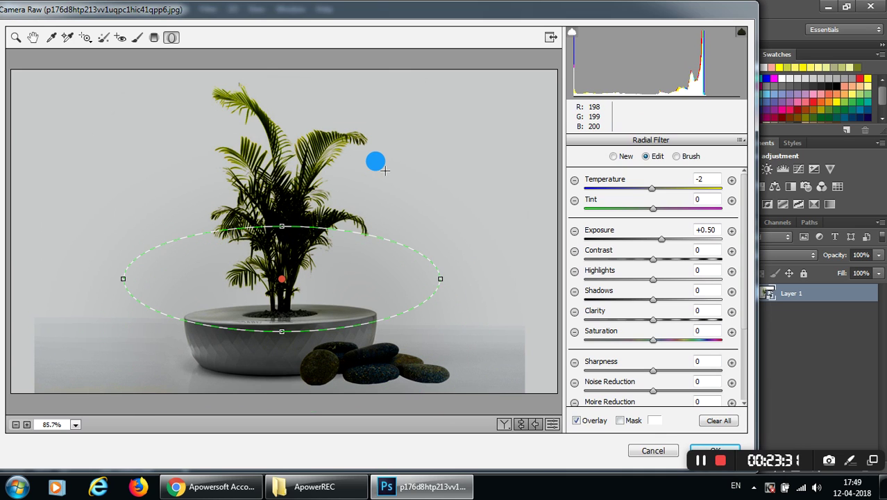
key(ctrl+z)
Try the Adjustment Brush, then cancel Camera Raw without applying any edits.
key(ctrl+z)
key(k)
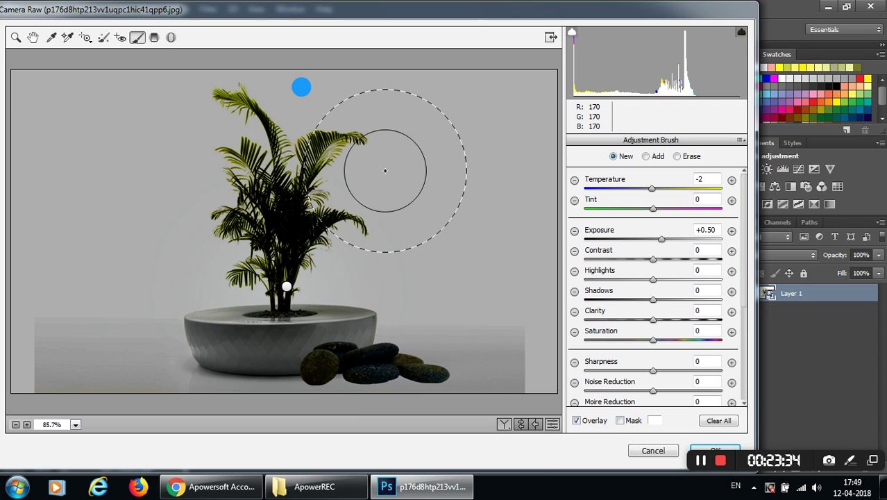
key(ctrl+z)
key(ctrl+z)
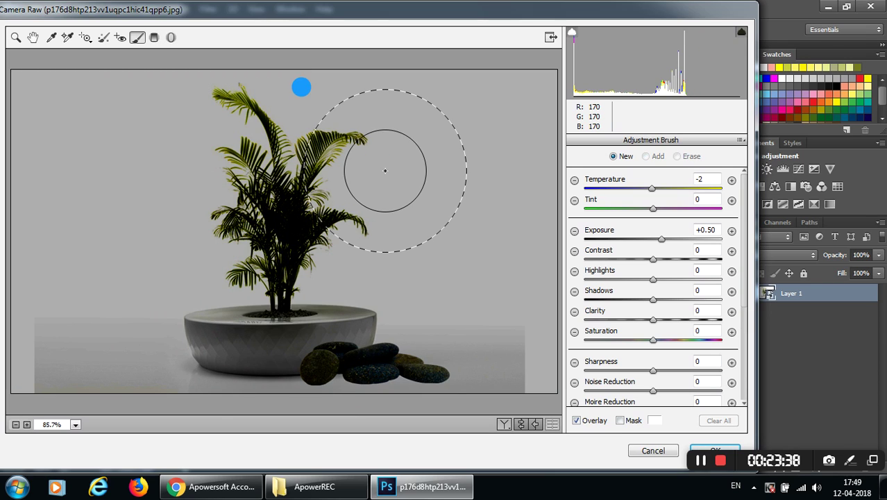
click(16, 37)
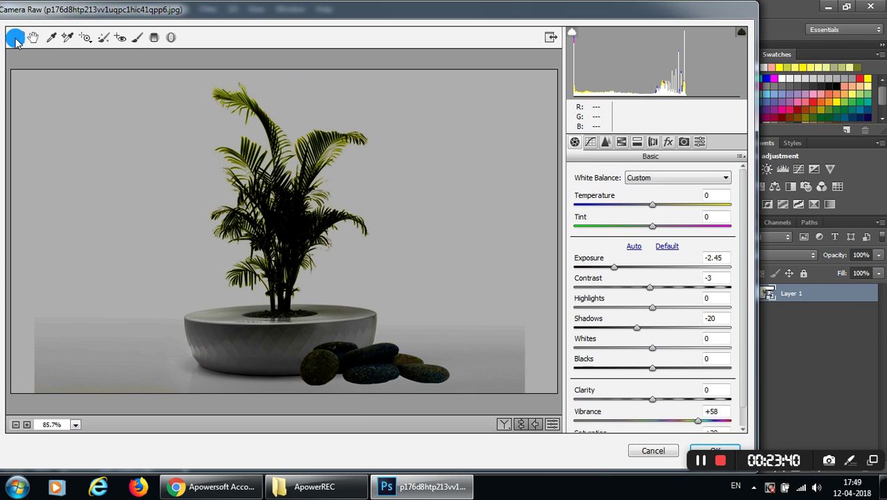
click(653, 452)
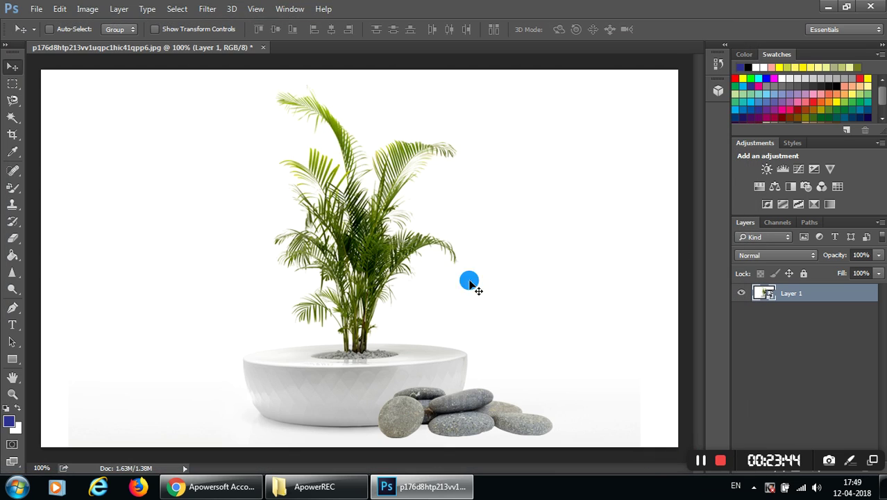
Open Lens Correction and straighten the preview with two lines across the plant.
click(119, 8)
click(212, 9)
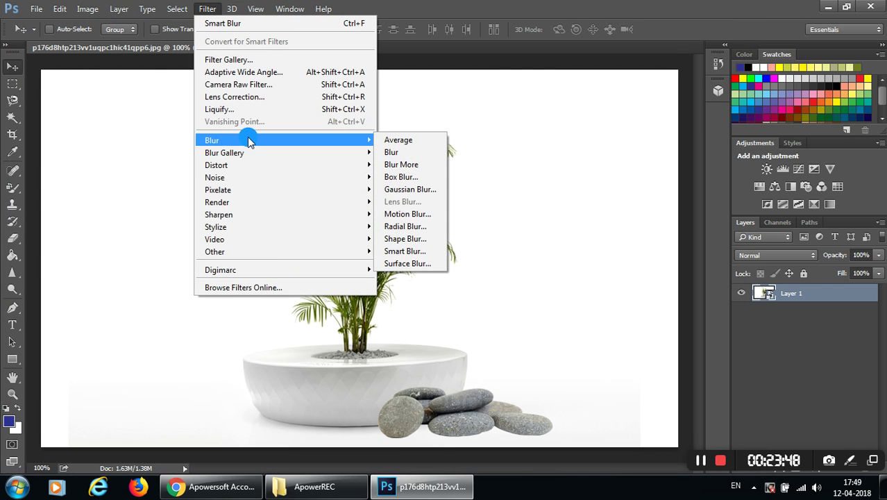
click(250, 102)
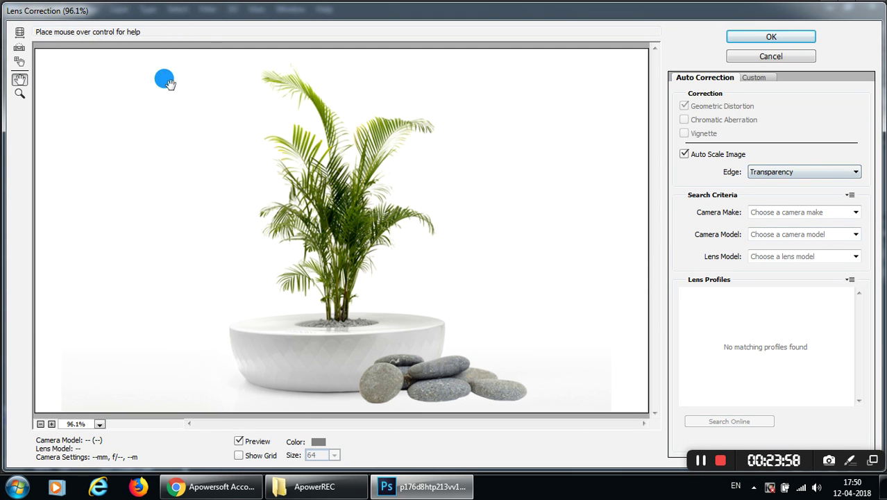
click(20, 55)
drag(347, 200, 295, 139)
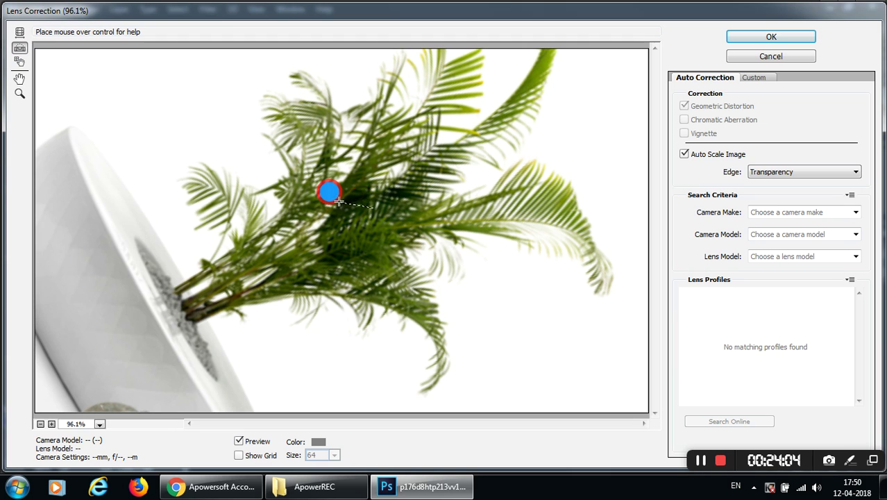
mouse_move(372, 208)
mouse_down()
mouse_move(196, 240)
mouse_move(207, 236)
mouse_up()
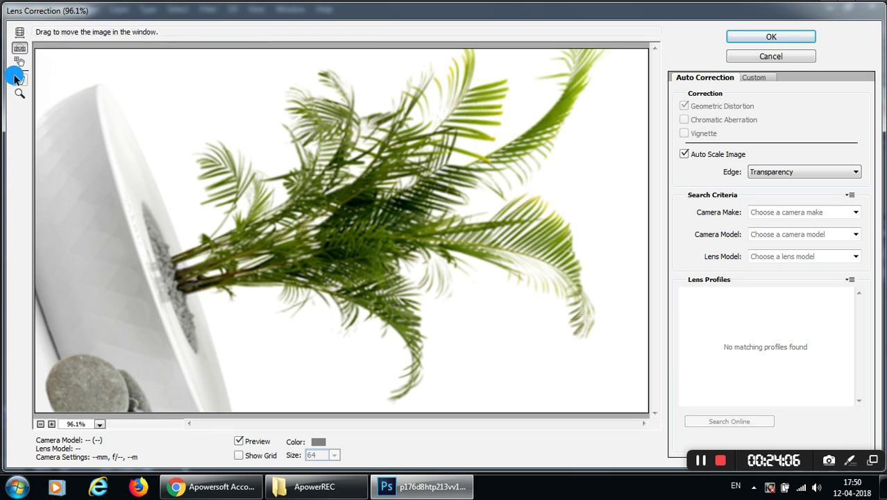
Apply Remove Distortion to the preview, then show and shift the alignment grid.
click(20, 32)
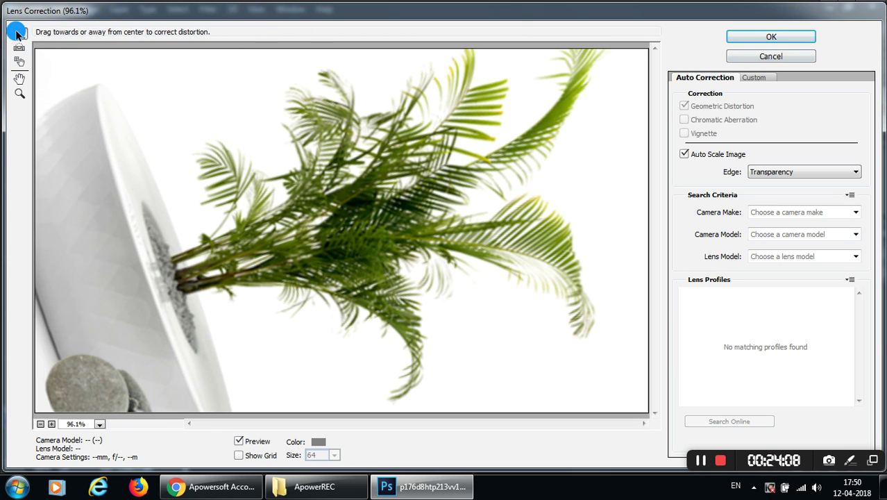
drag(378, 117, 258, 164)
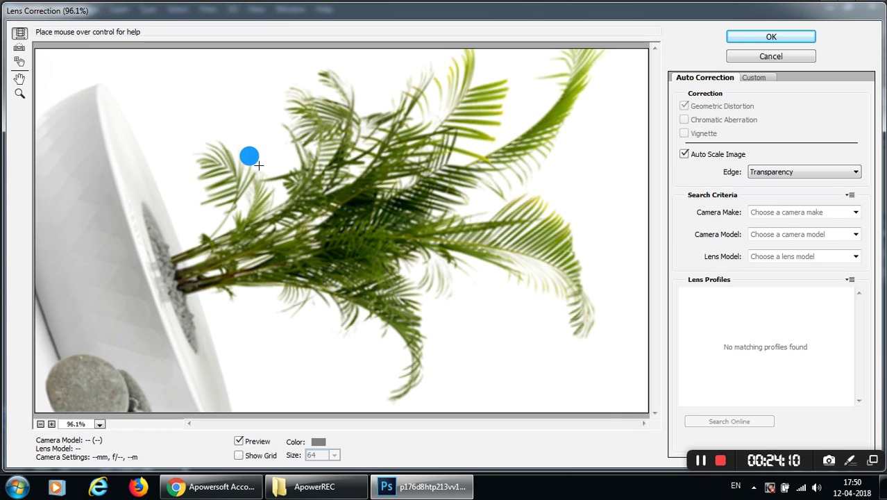
drag(180, 173, 296, 237)
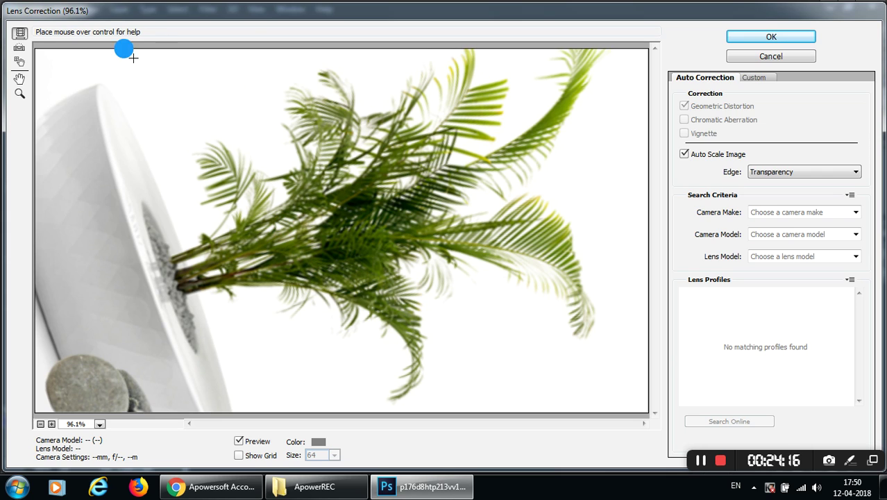
click(21, 66)
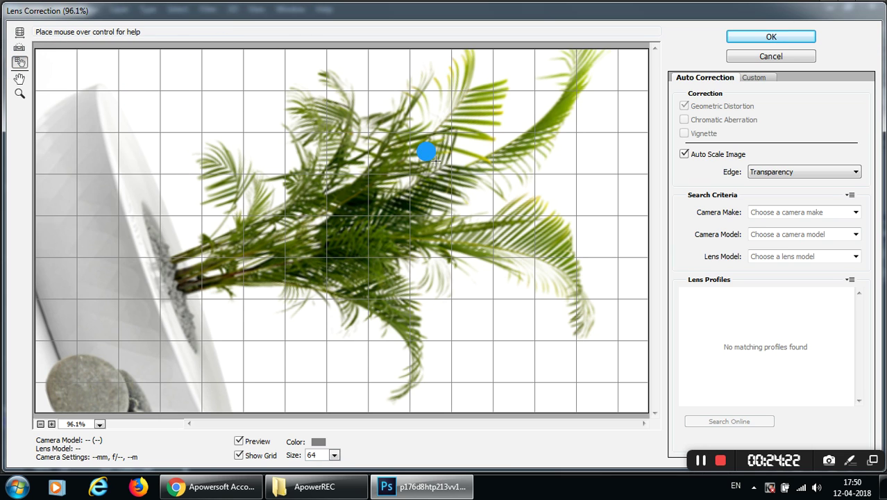
mouse_move(412, 125)
mouse_down()
mouse_move(265, 178)
mouse_move(247, 147)
mouse_up()
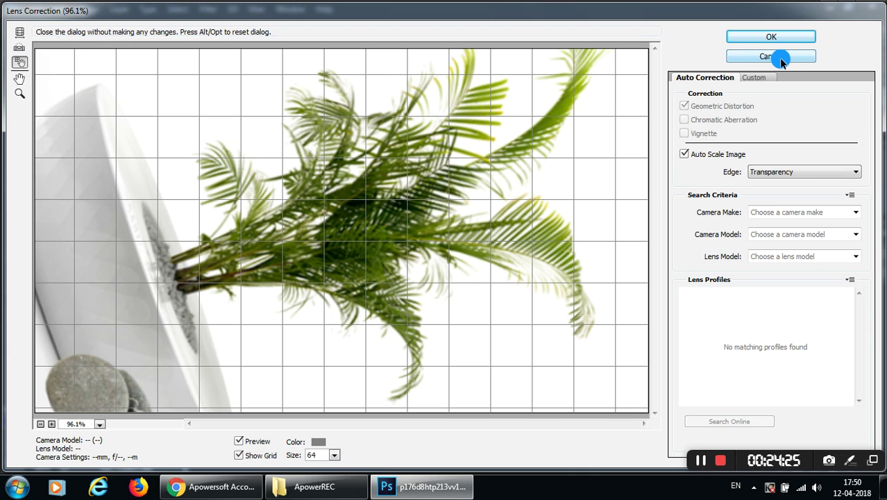
Try Edge Extension, set edges back to Transparency, then cancel Lens Correction.
click(798, 172)
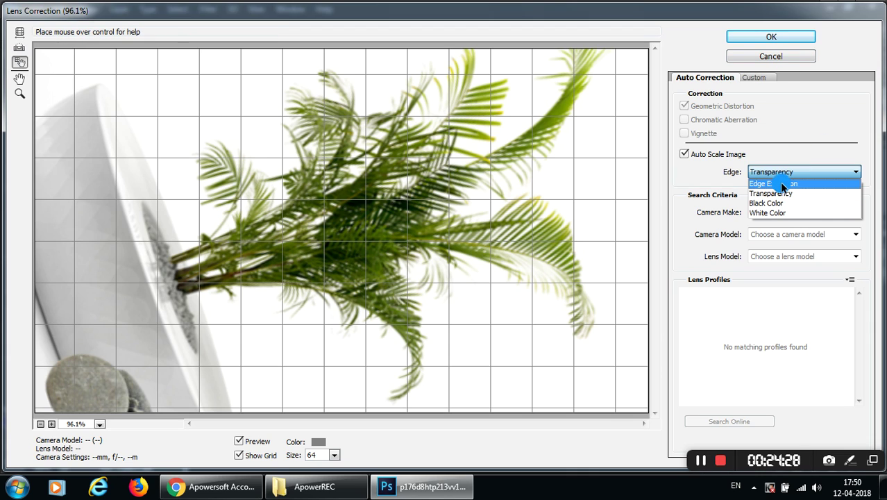
click(783, 185)
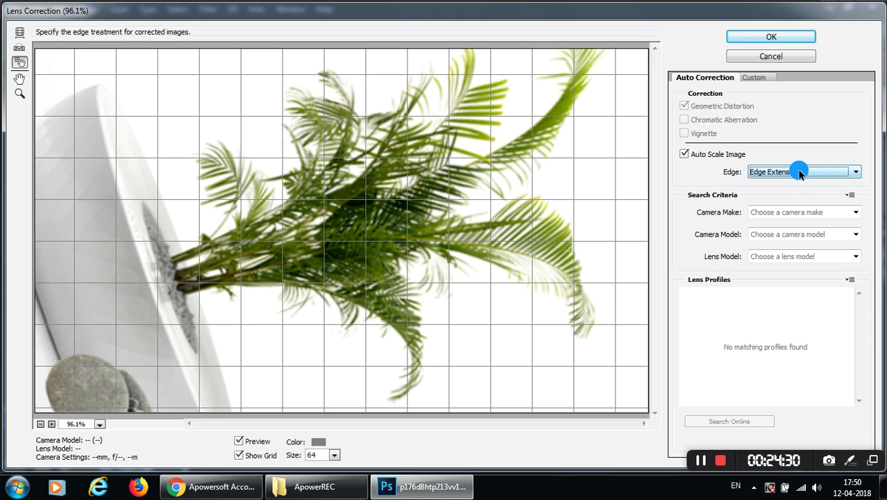
click(801, 178)
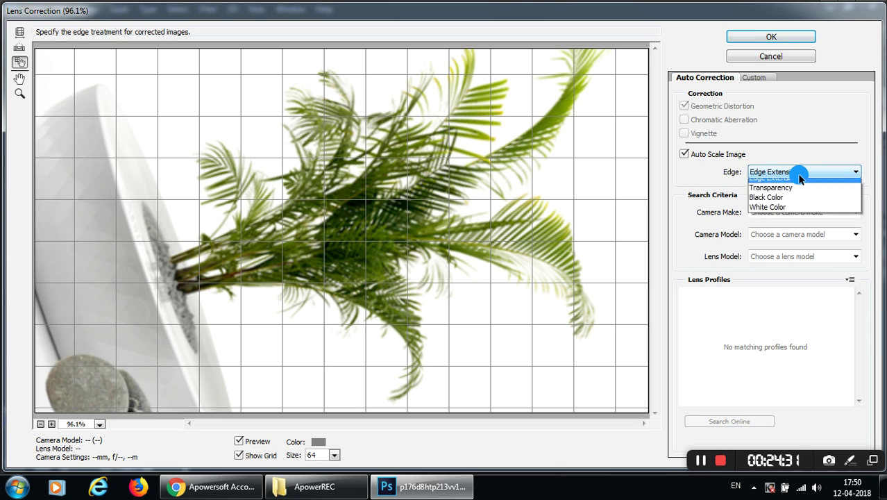
click(783, 189)
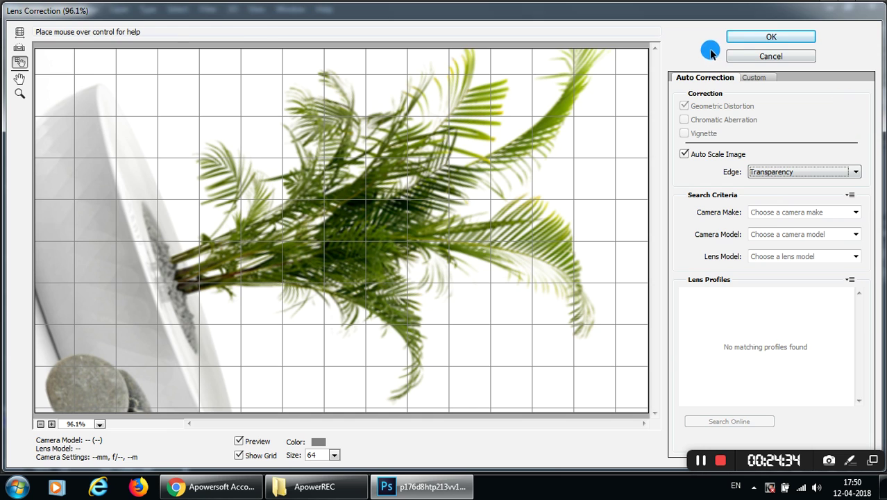
click(744, 61)
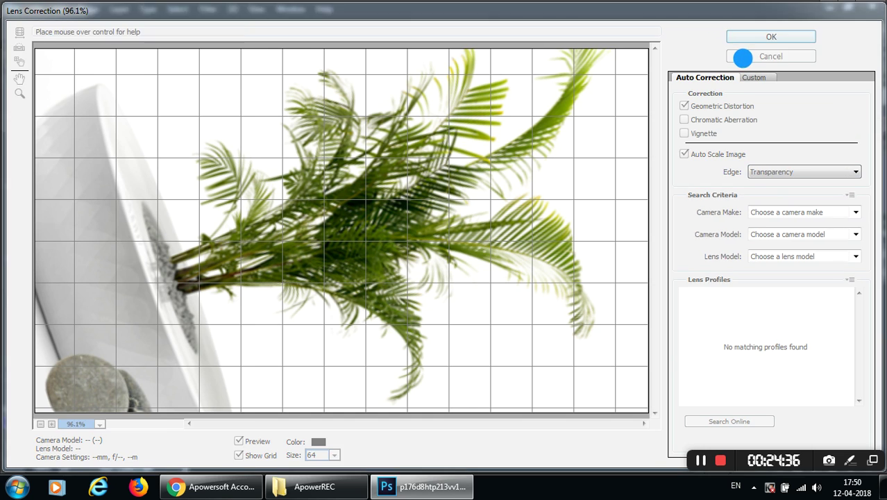
Open Liquify and warp the top and right palm fronds.
click(208, 8)
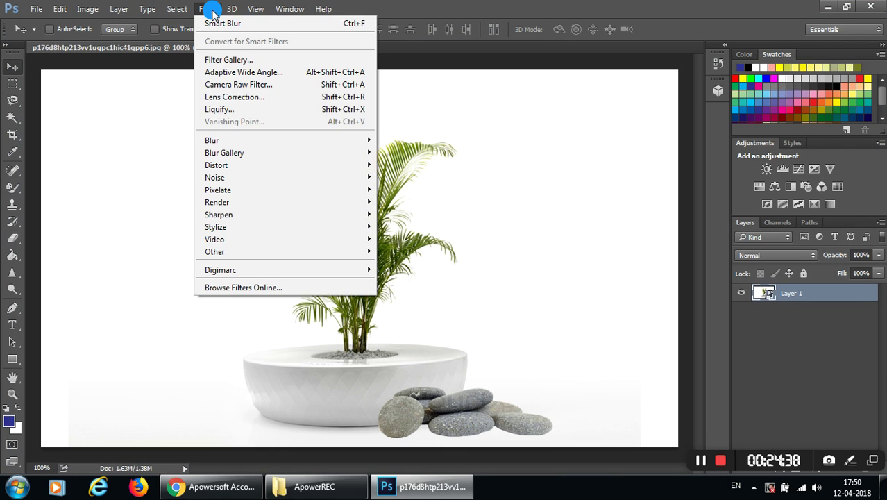
click(238, 111)
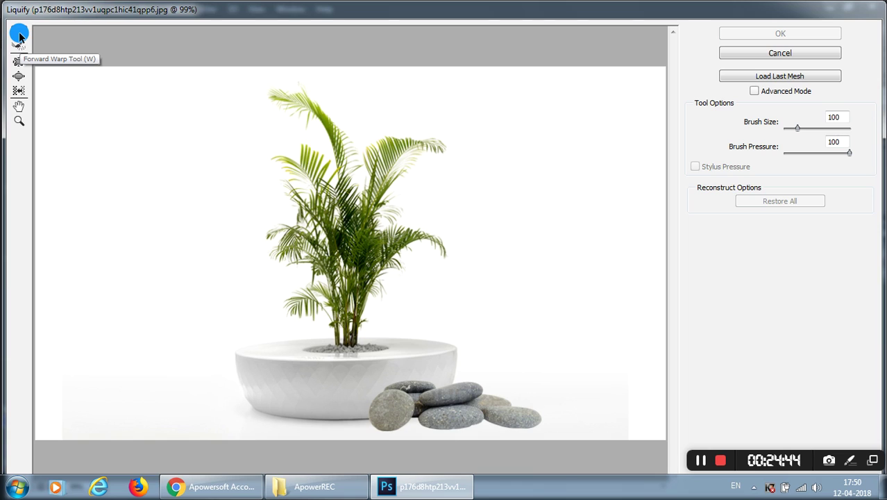
drag(325, 125, 243, 103)
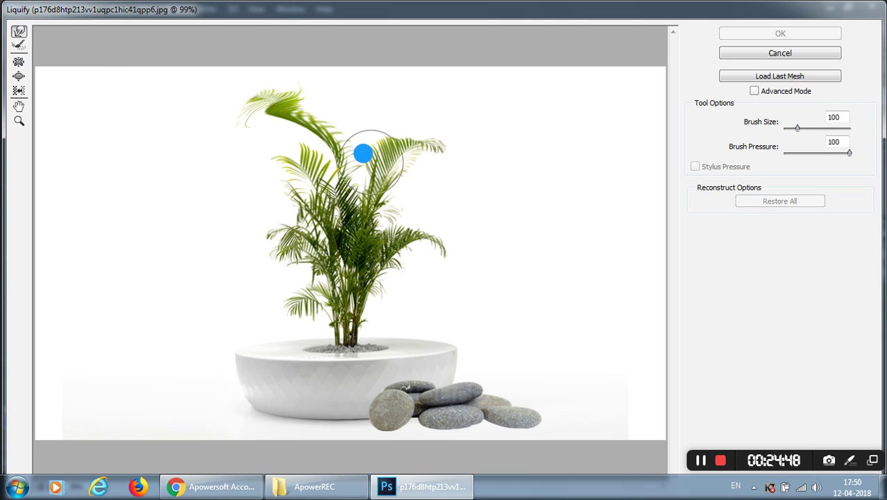
drag(365, 152, 446, 104)
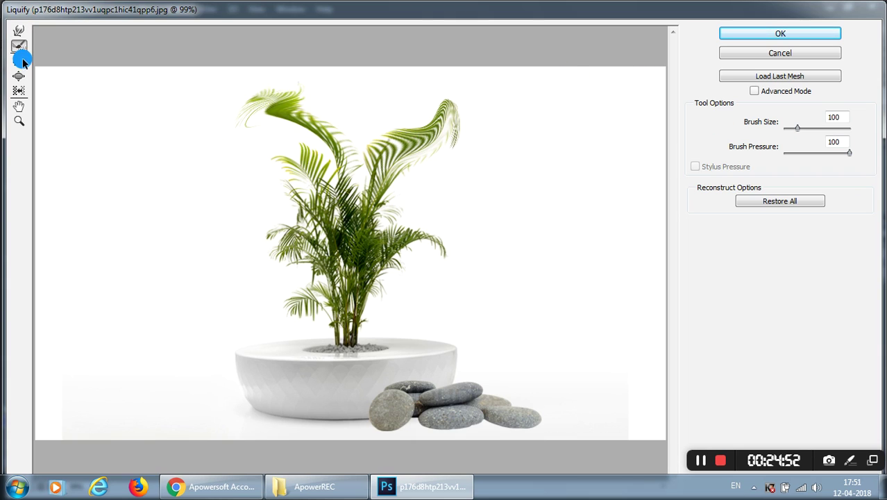
click(264, 197)
click(323, 243)
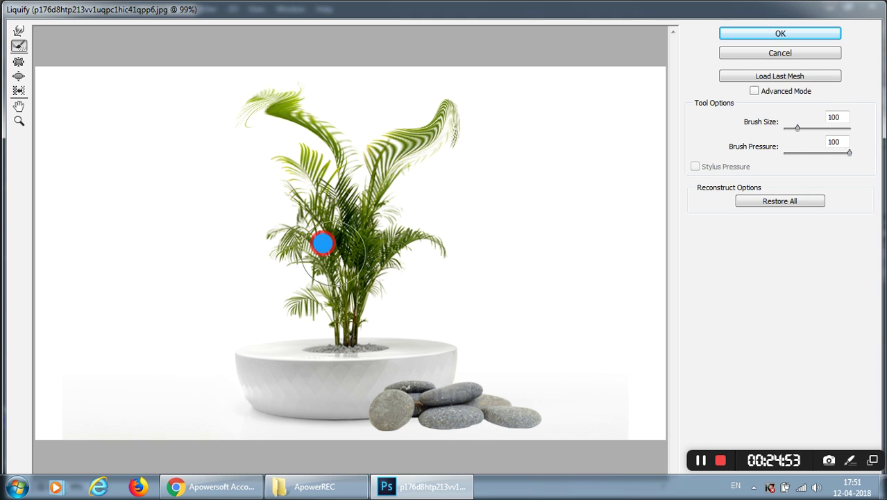
click(422, 206)
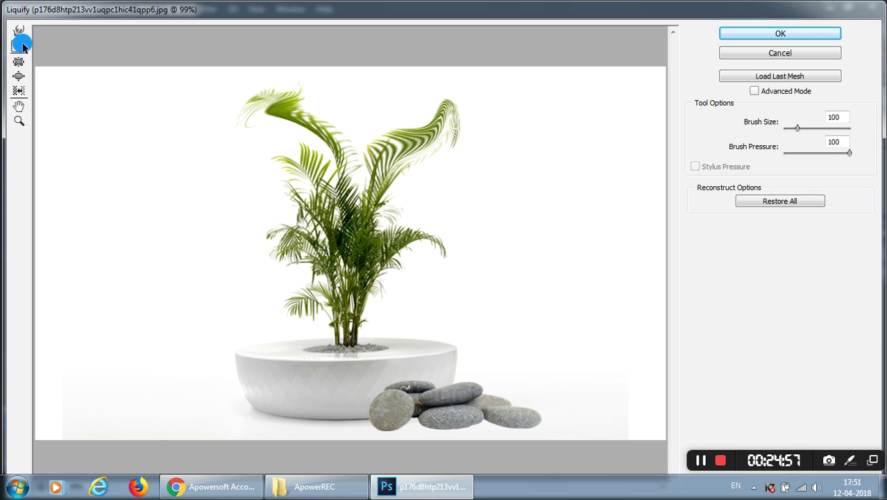
Restore some warped areas with Reconstruct, then warp the stems down into the pot rim.
click(21, 45)
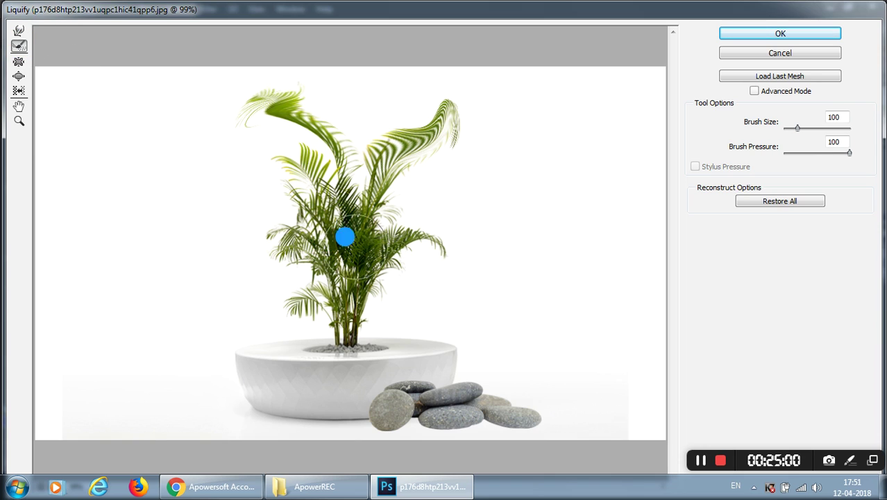
click(376, 238)
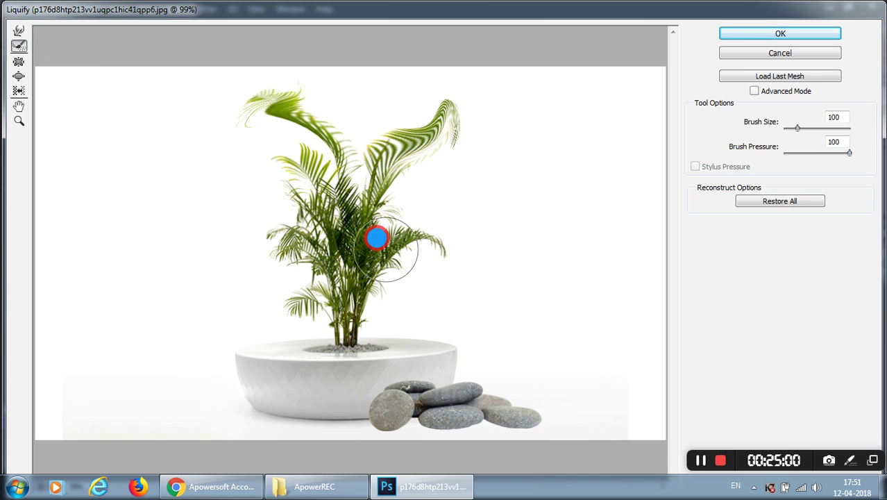
click(19, 61)
click(297, 198)
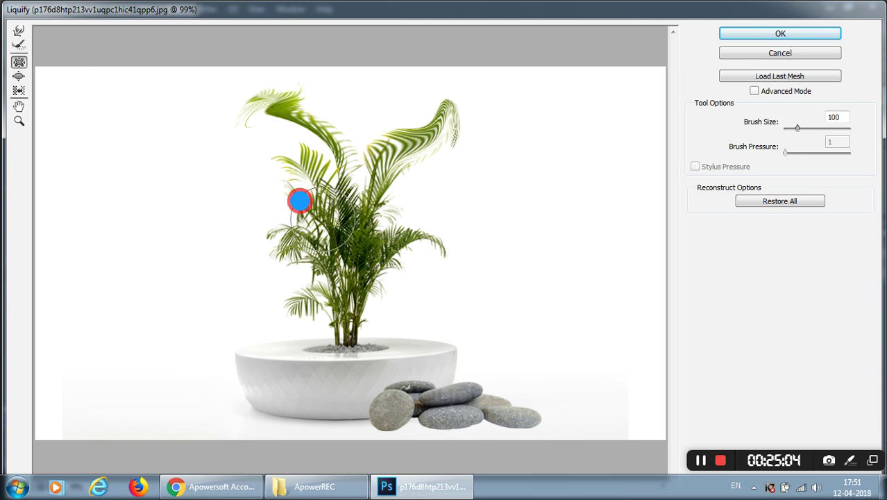
drag(322, 238, 242, 234)
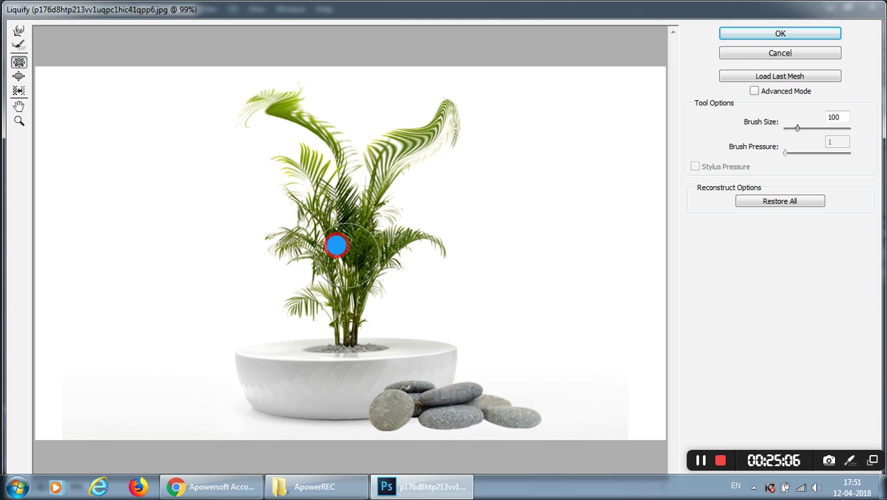
click(398, 226)
drag(341, 254, 358, 352)
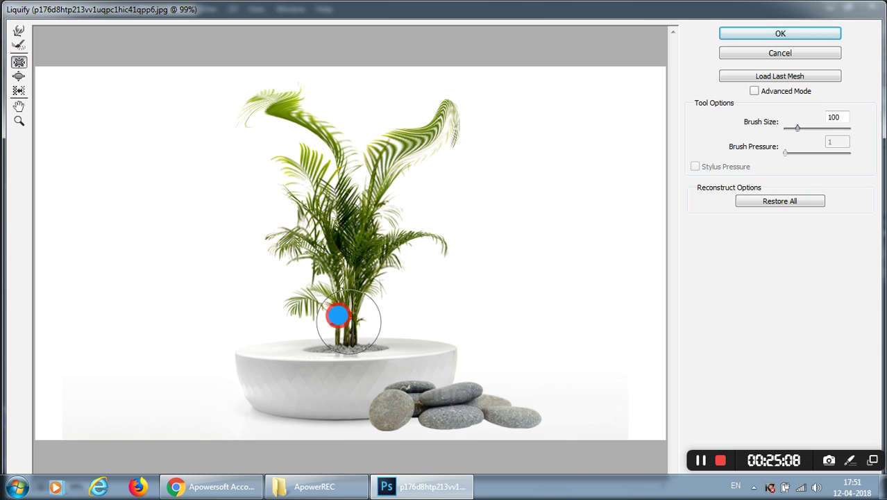
drag(347, 300, 340, 348)
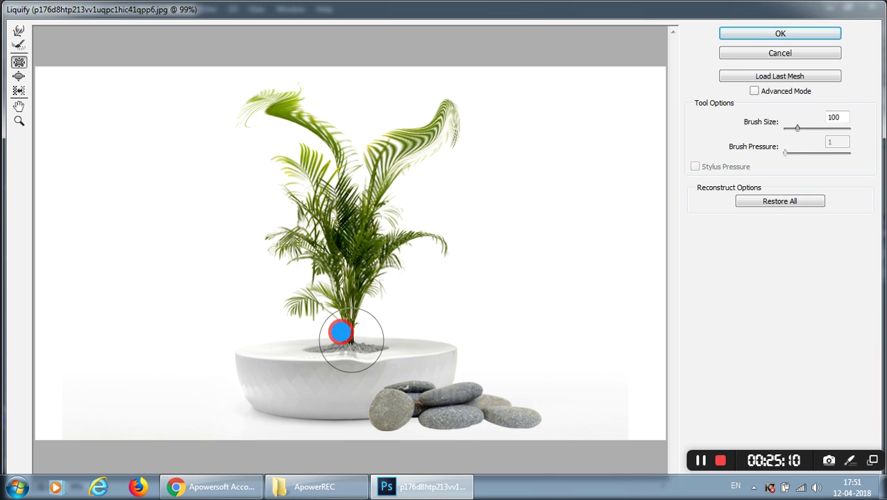
Pucker the stems and a frond, bloat the left foliage, smear the pebbles, then cancel.
click(19, 78)
mouse_move(346, 301)
mouse_down()
mouse_move(348, 324)
mouse_move(323, 227)
mouse_move(326, 190)
mouse_up()
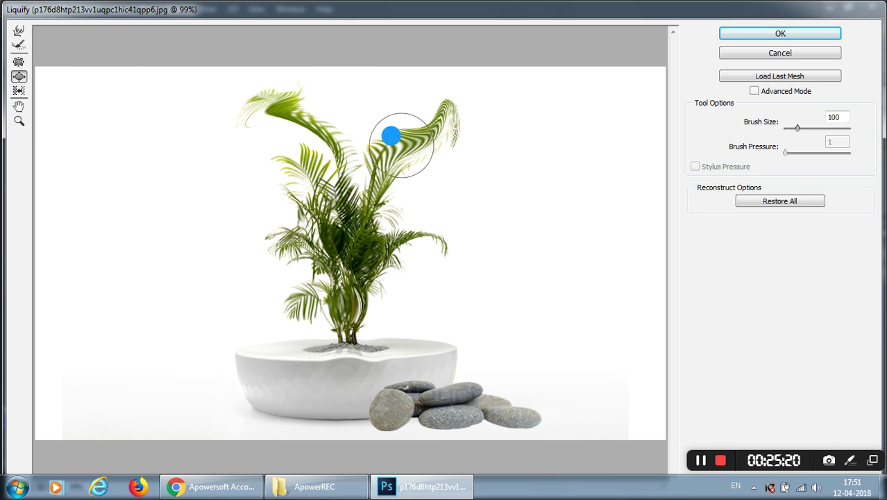
drag(391, 137, 393, 135)
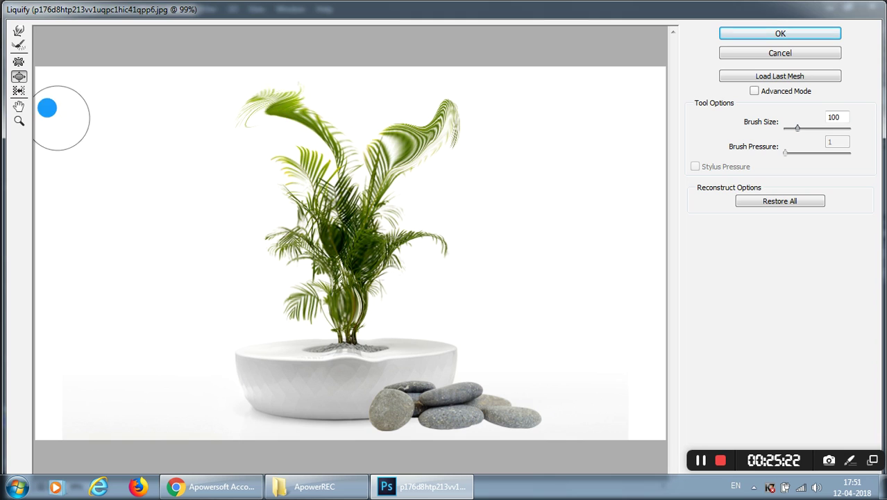
click(19, 91)
mouse_move(299, 197)
mouse_down()
mouse_move(281, 202)
mouse_move(270, 224)
mouse_move(314, 223)
mouse_move(336, 203)
mouse_move(282, 147)
mouse_move(313, 127)
mouse_move(298, 111)
mouse_up()
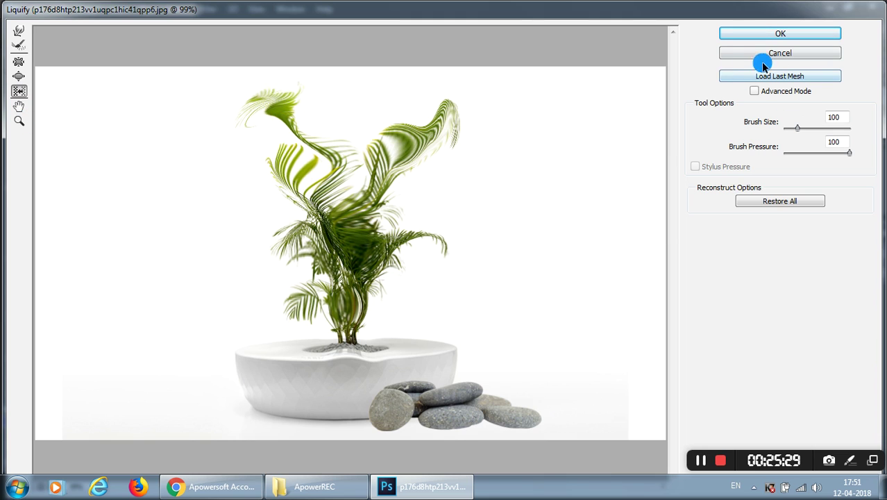
mouse_move(392, 402)
mouse_down()
mouse_move(434, 403)
mouse_move(502, 377)
mouse_move(473, 391)
mouse_move(409, 384)
mouse_move(456, 396)
mouse_move(448, 388)
mouse_move(454, 417)
mouse_move(511, 410)
mouse_up()
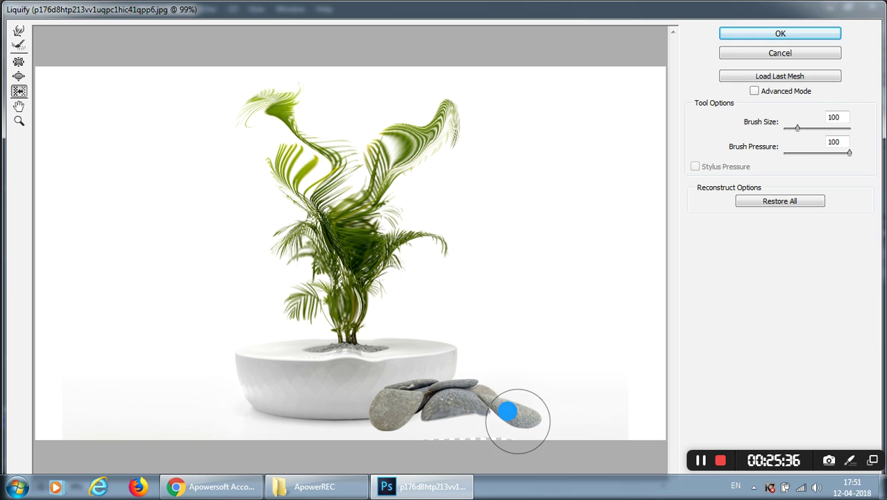
click(785, 54)
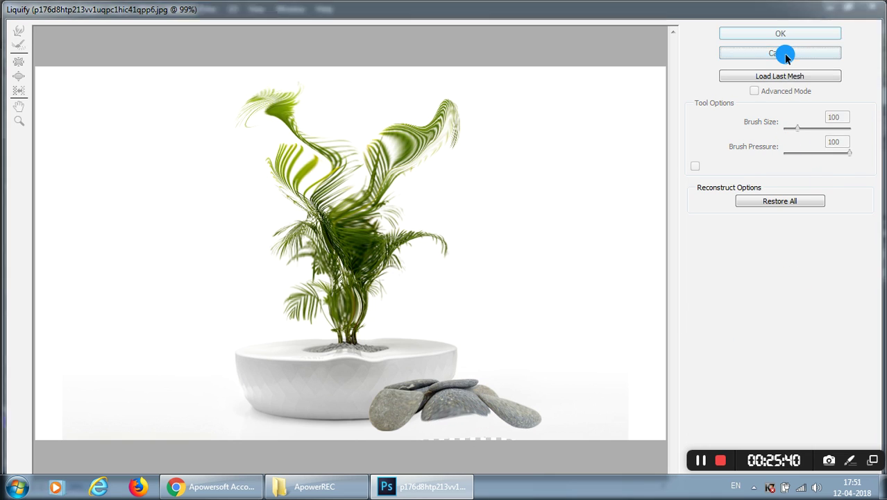
Apply and undo the Average blur, then apply and undo the Blur filter.
click(221, 17)
mouse_move(212, 140)
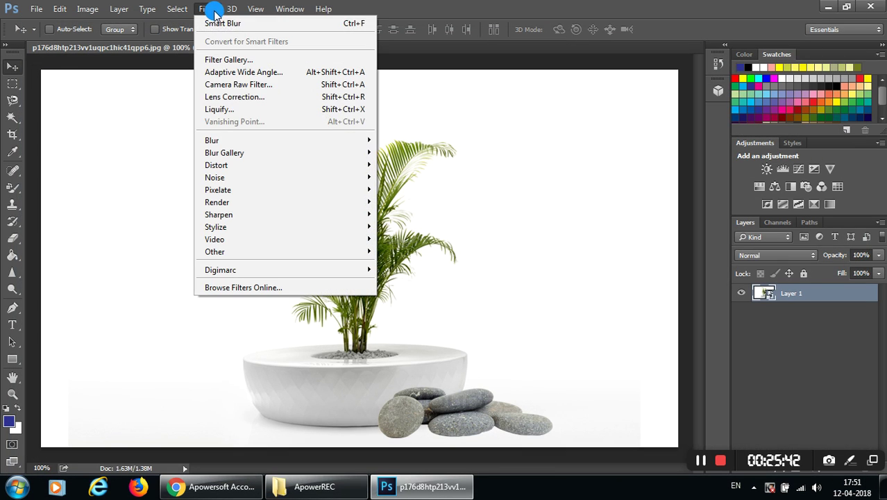
click(247, 142)
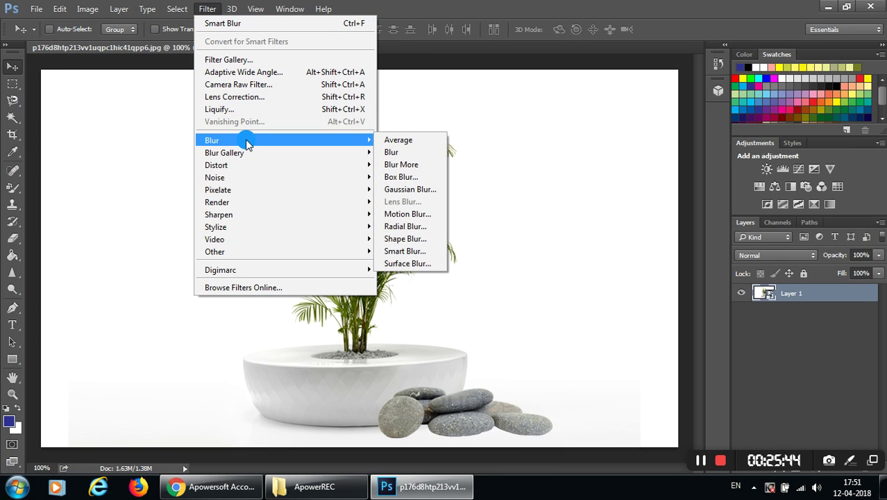
click(398, 139)
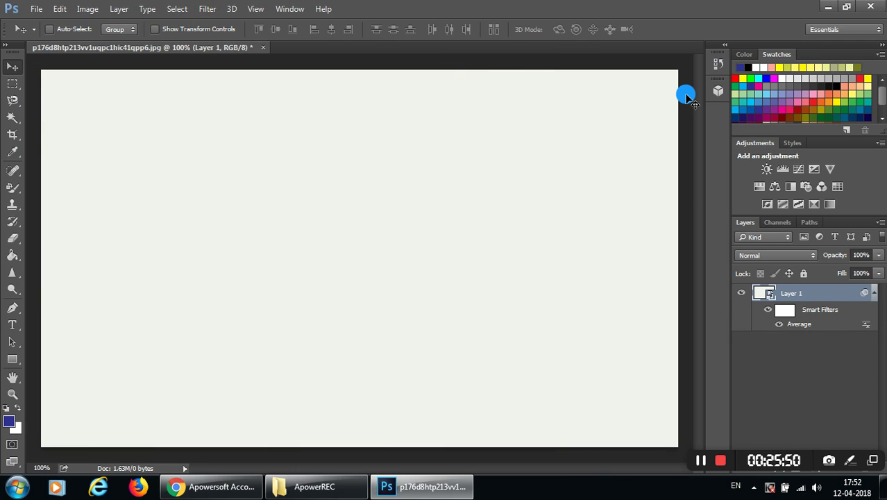
key(ctrl+z)
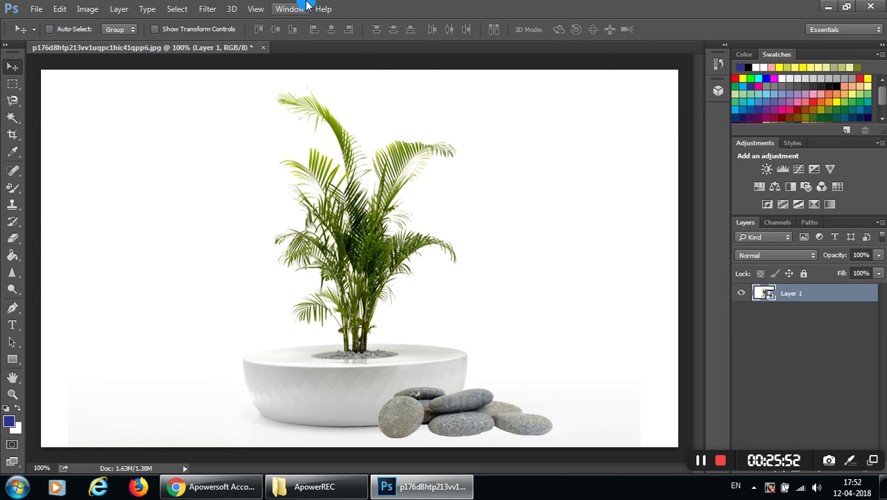
click(204, 9)
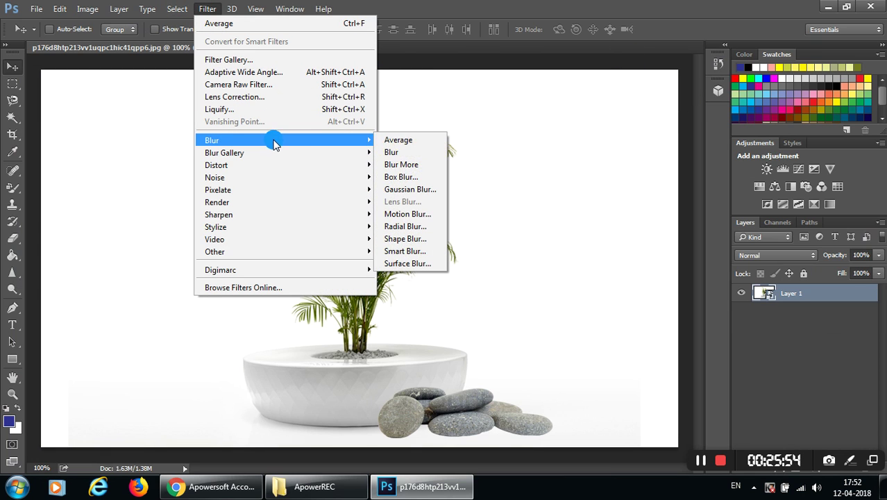
click(411, 152)
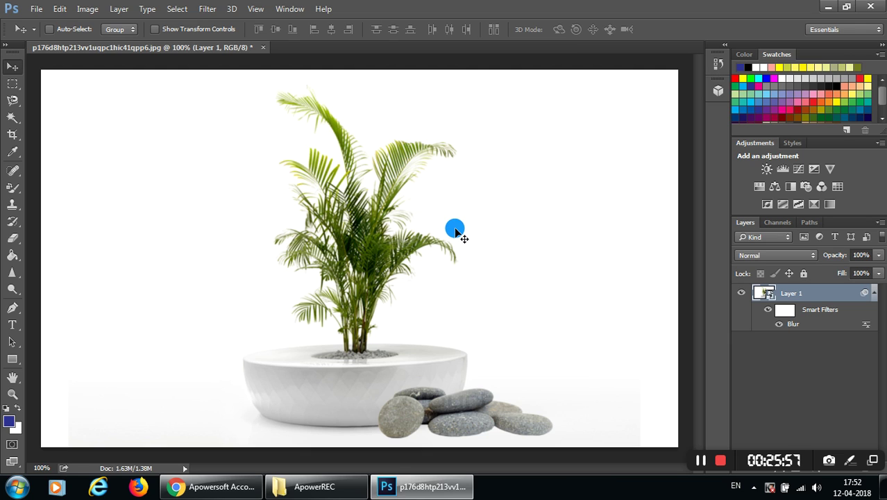
key(ctrl+z)
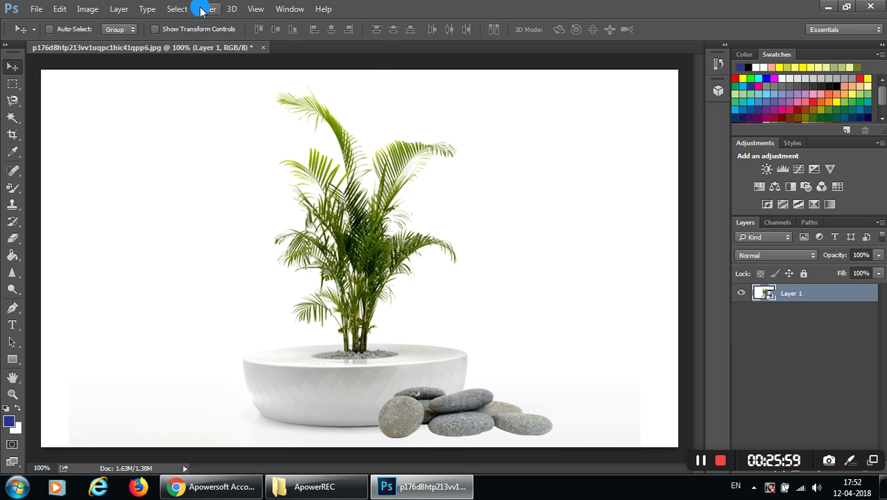
Apply Blur More to the photo and undo it.
click(207, 9)
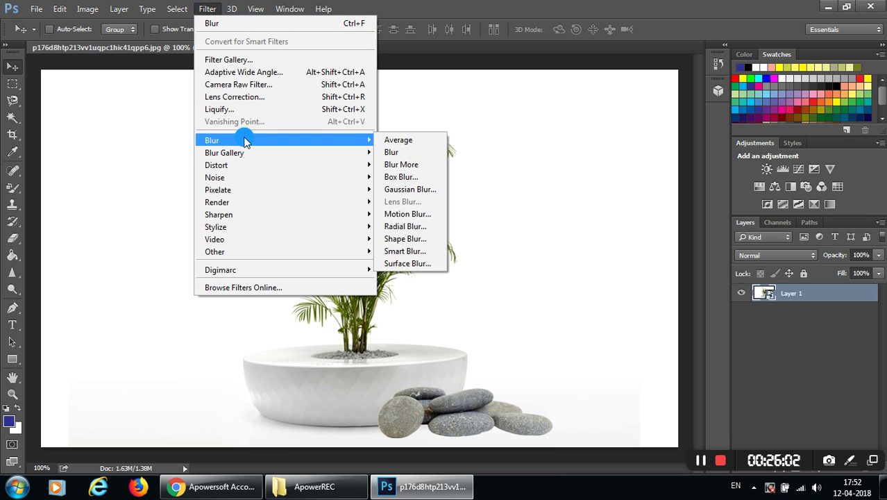
mouse_move(285, 140)
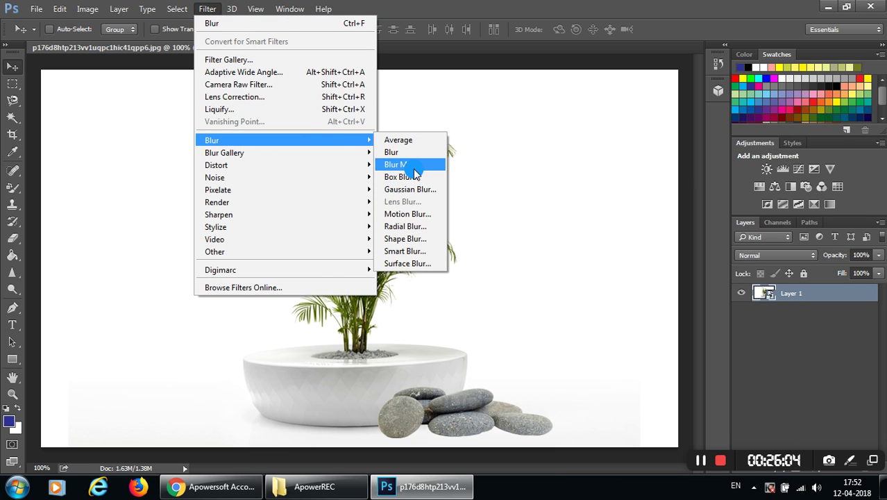
click(396, 164)
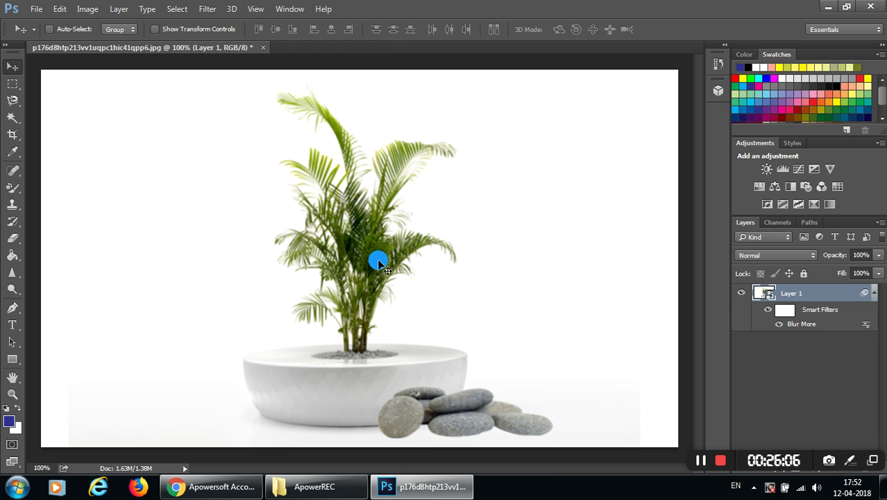
key(ctrl+z)
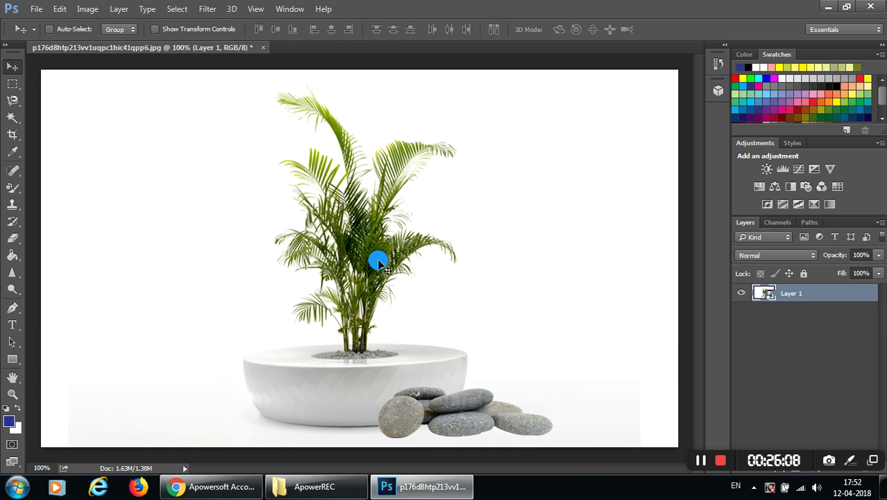
click(210, 10)
mouse_move(285, 140)
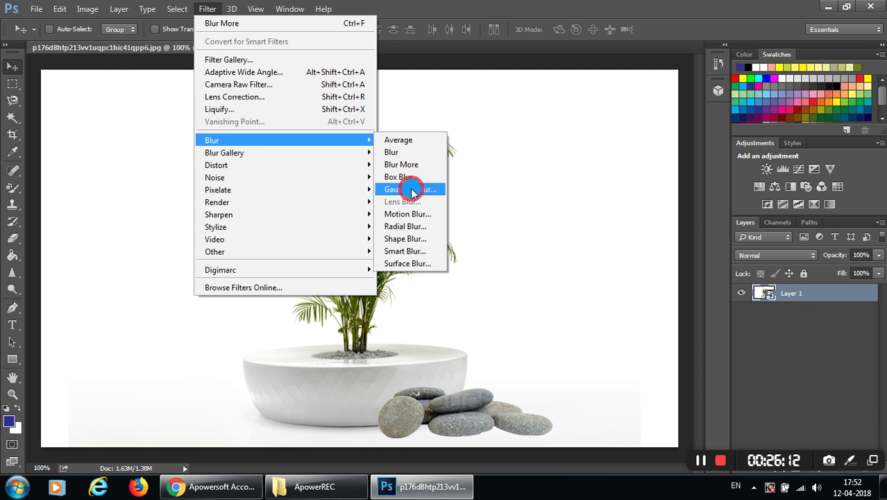
Preview Gaussian Blur at a stronger then reduced radius, and discard it.
click(412, 191)
mouse_move(438, 97)
mouse_down()
mouse_move(600, 103)
mouse_move(616, 112)
mouse_up()
drag(539, 310, 570, 313)
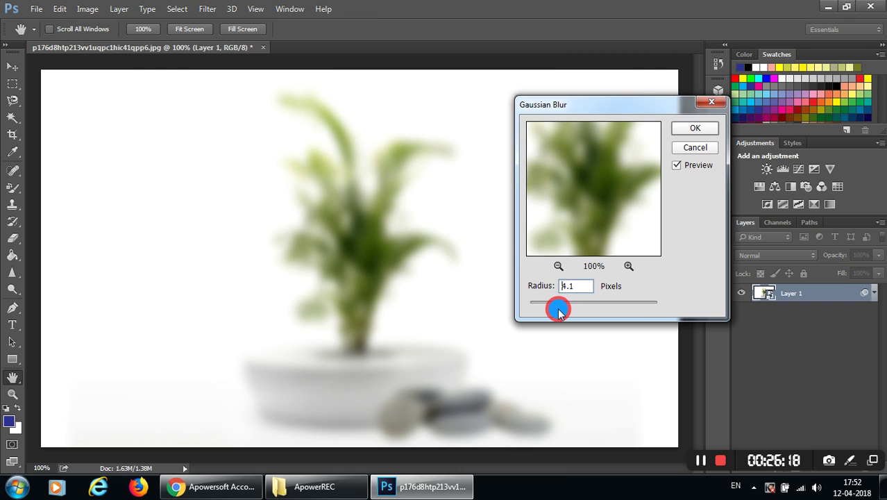
mouse_move(553, 311)
mouse_down()
mouse_move(563, 313)
mouse_move(543, 314)
mouse_up()
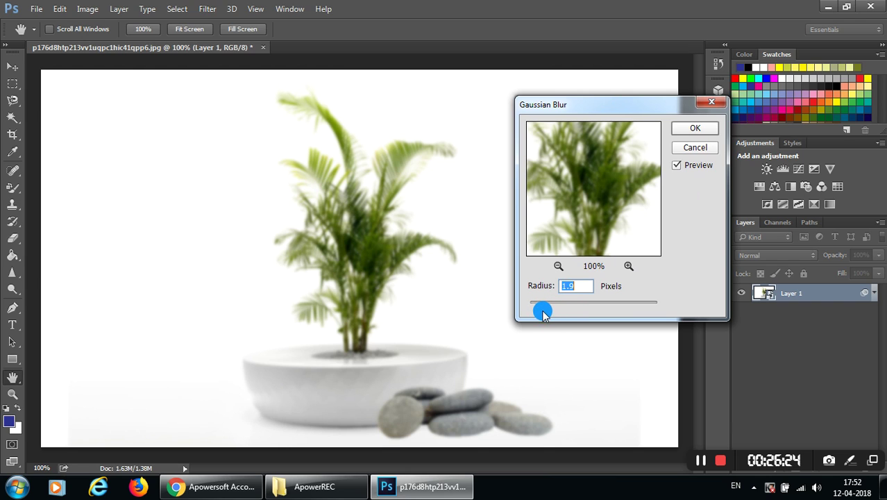
click(705, 150)
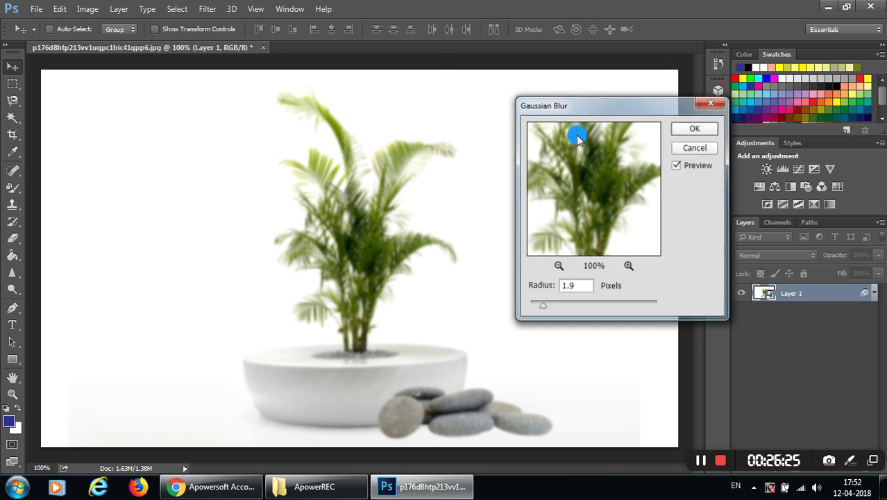
Preview Motion Blur at angle 0, varying distance around 25 pixels, then cancel it.
click(216, 10)
mouse_move(211, 141)
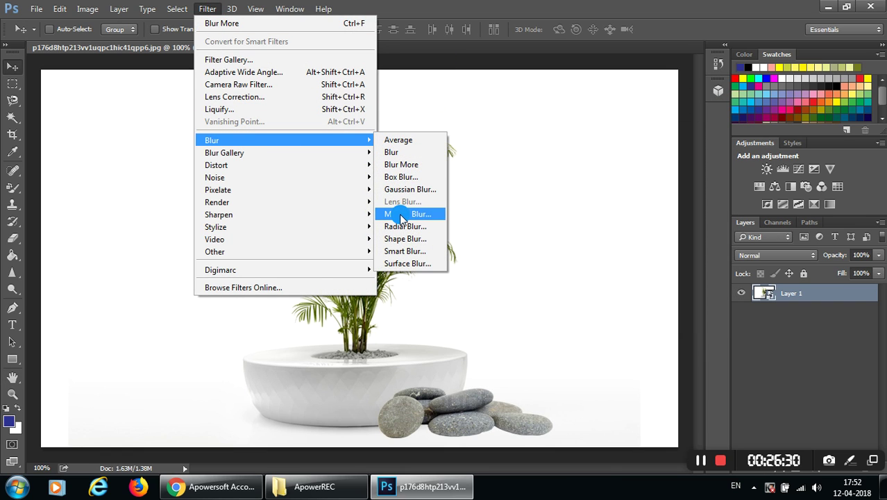
click(401, 219)
drag(455, 79, 575, 113)
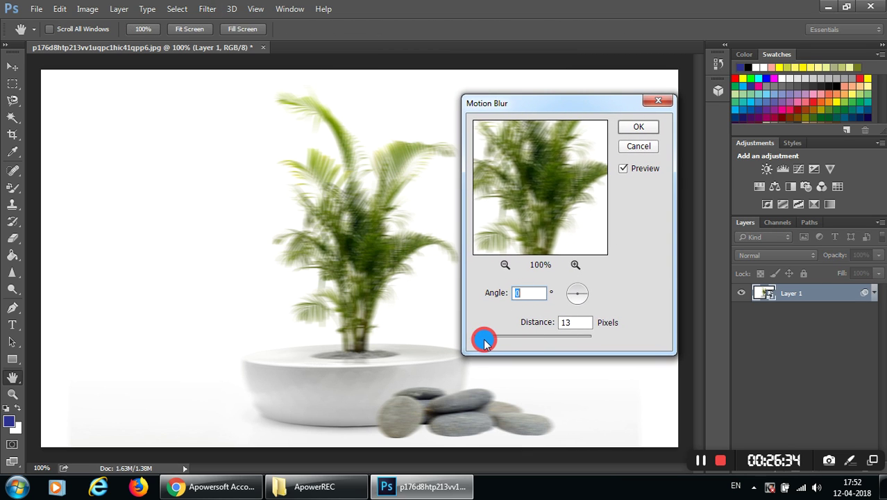
drag(485, 340, 503, 342)
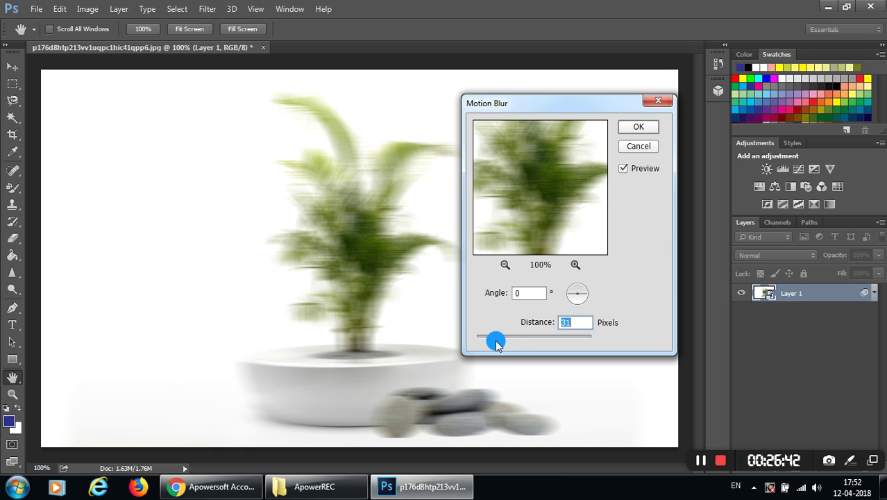
drag(497, 345, 491, 342)
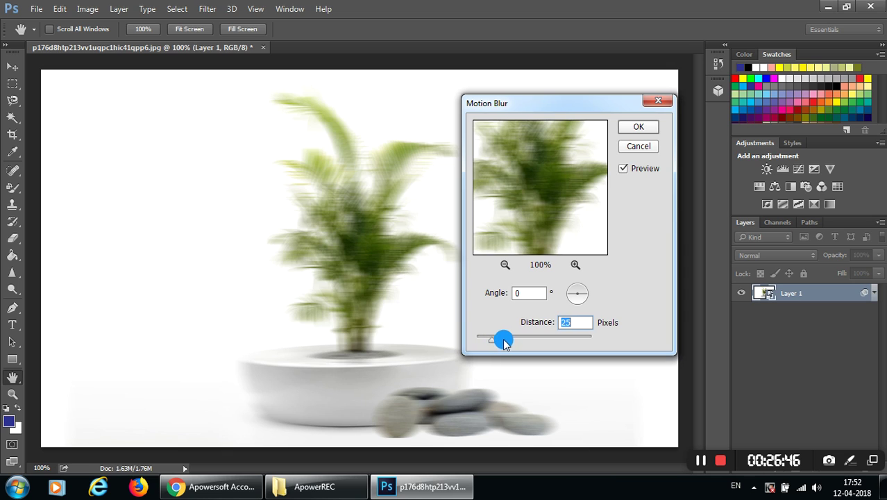
click(638, 146)
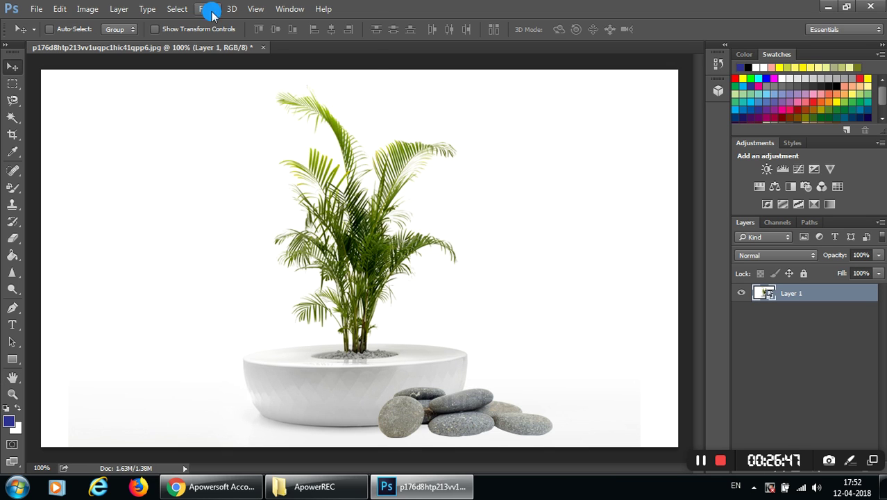
Preview Radial Blur at amount about 30 with Zoom and Spin methods, then close it.
click(207, 9)
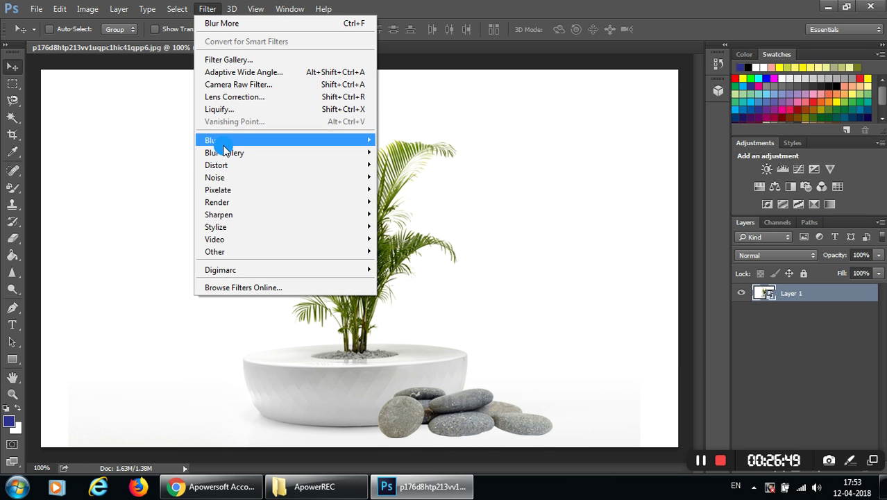
mouse_move(285, 141)
click(395, 226)
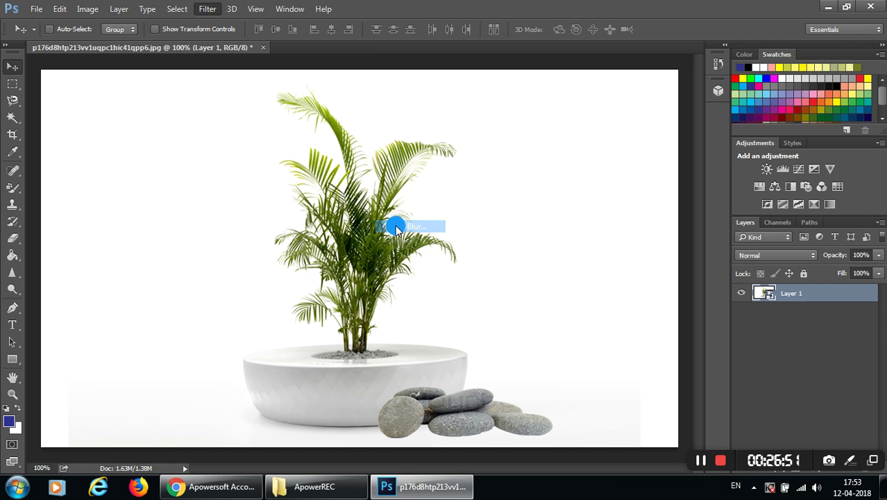
drag(426, 106, 505, 127)
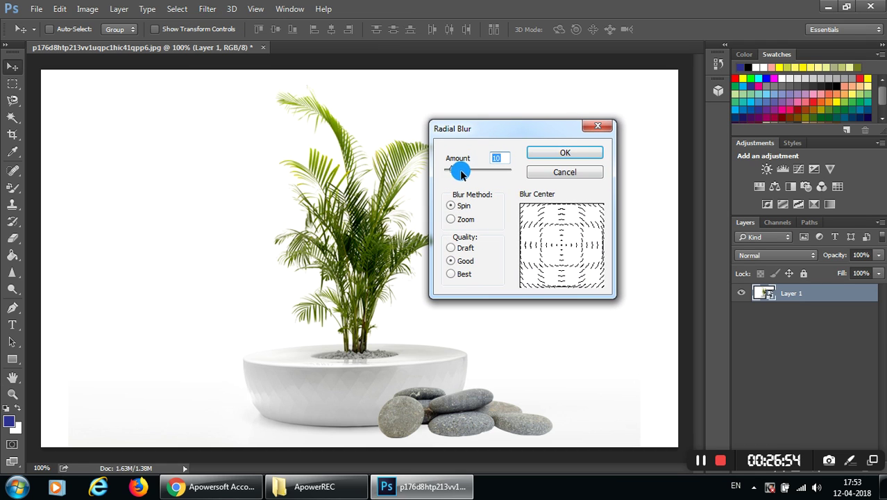
drag(458, 170, 468, 175)
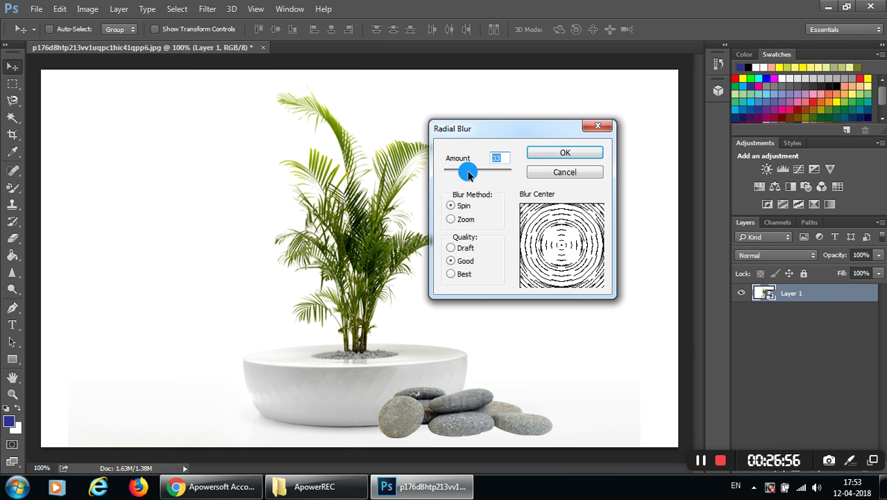
click(451, 220)
click(451, 206)
drag(467, 169, 459, 198)
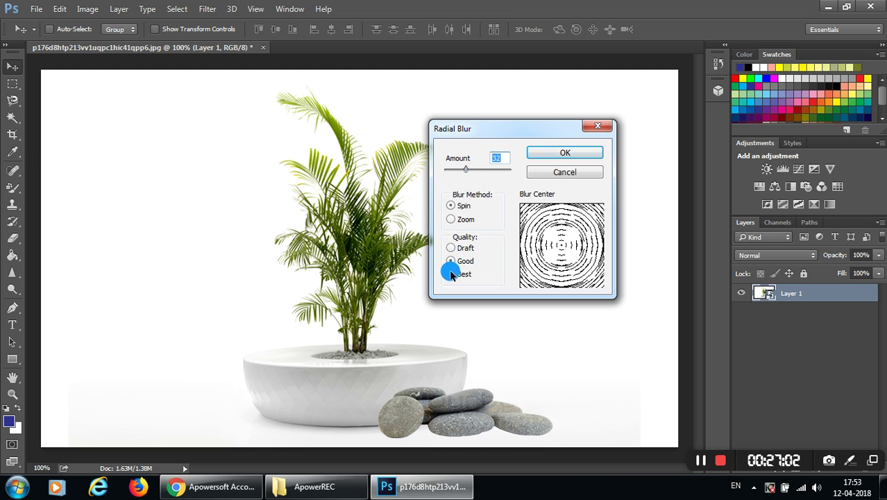
click(565, 153)
Preview Shape Blur with arrow, banner, square frame and ink splat shapes, then cancel.
click(208, 9)
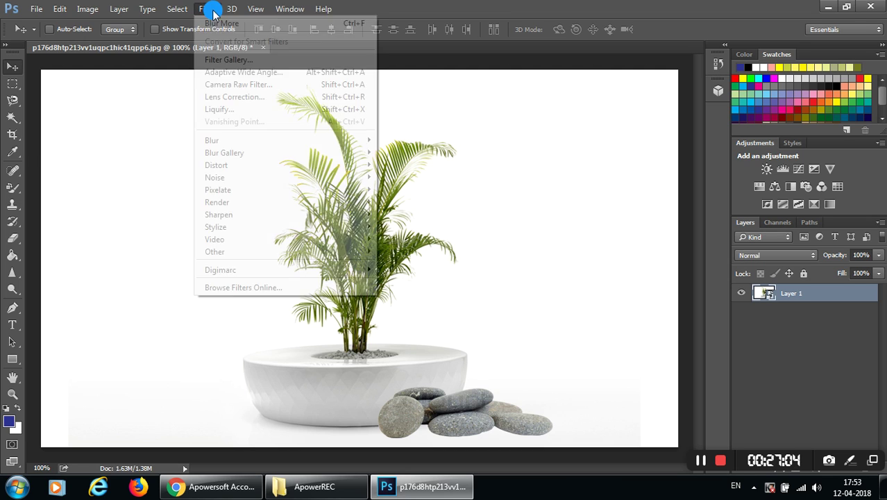
mouse_move(285, 140)
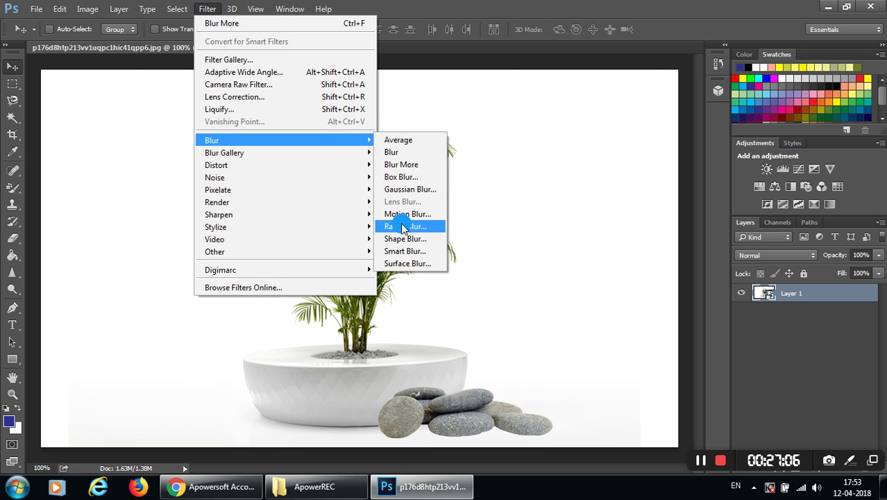
click(406, 238)
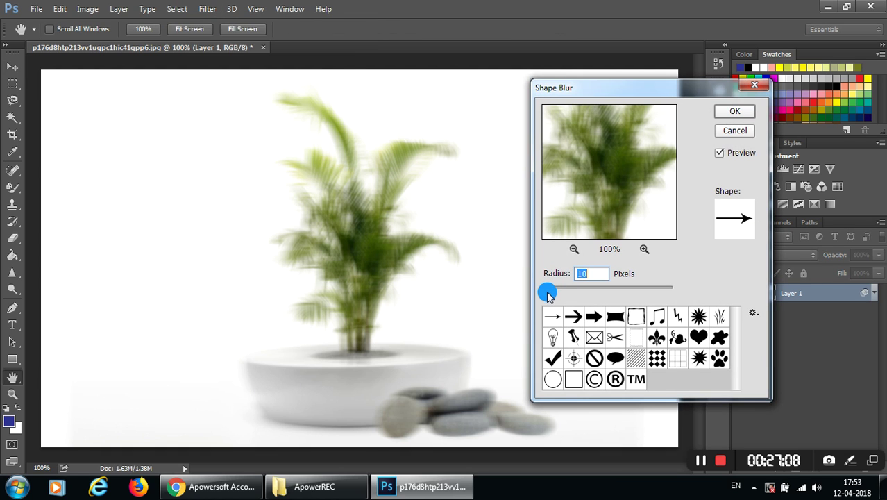
click(593, 317)
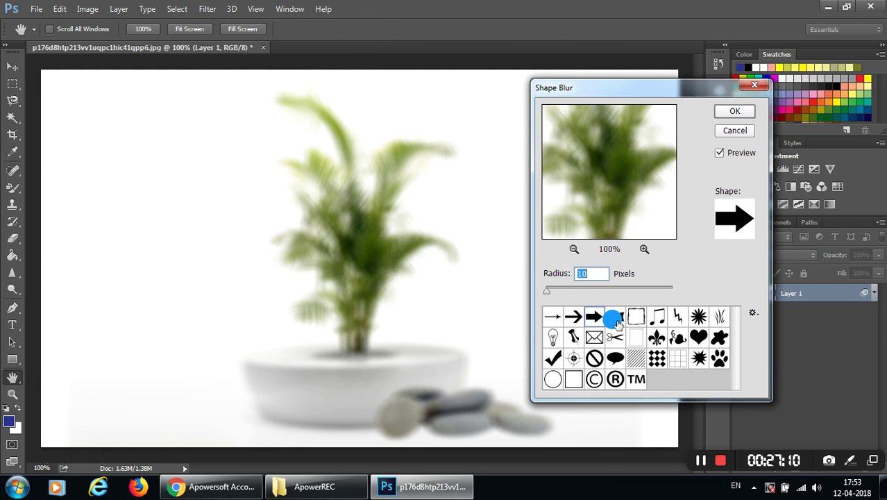
click(615, 318)
click(635, 316)
click(719, 339)
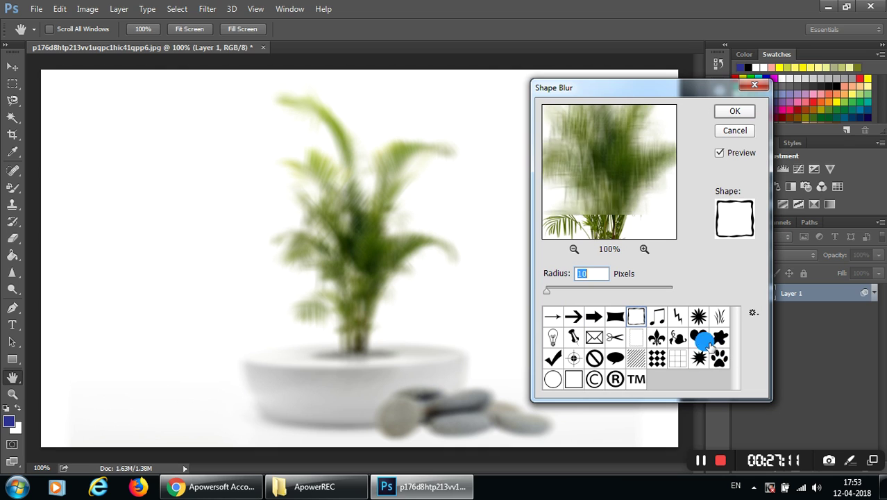
click(736, 130)
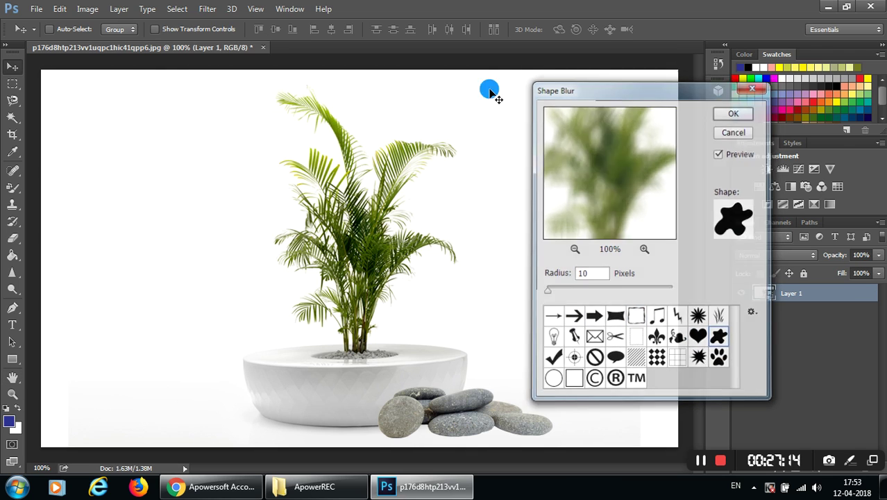
click(206, 9)
mouse_move(212, 141)
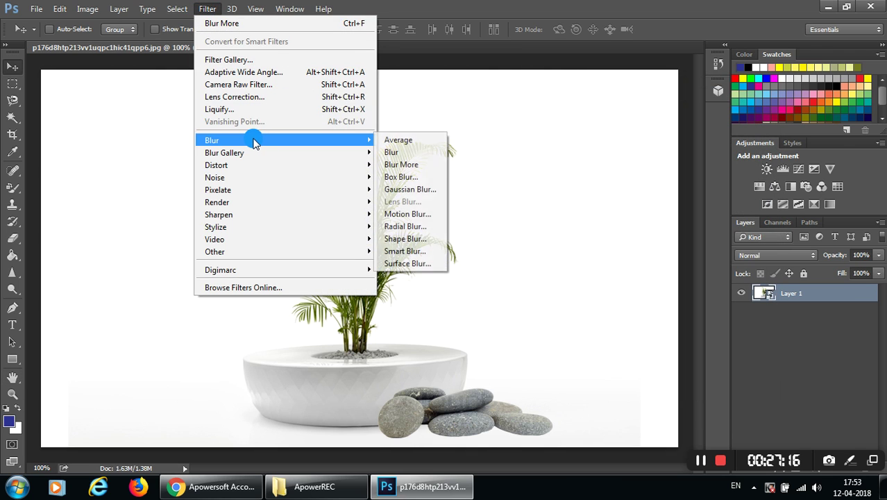
Open Smart Blur, raise its radius and threshold, and set Quality to High.
click(419, 252)
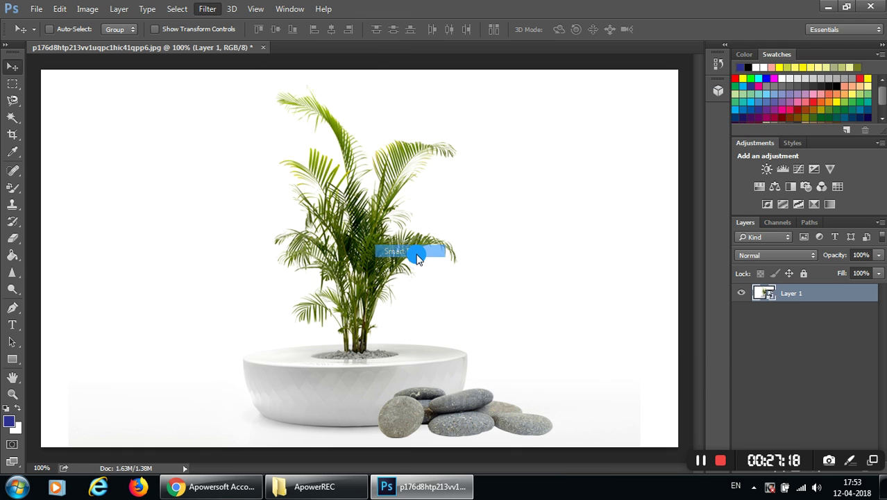
mouse_move(502, 286)
mouse_down()
mouse_move(543, 287)
mouse_move(577, 325)
mouse_move(500, 322)
mouse_move(536, 316)
mouse_up()
drag(543, 283, 623, 287)
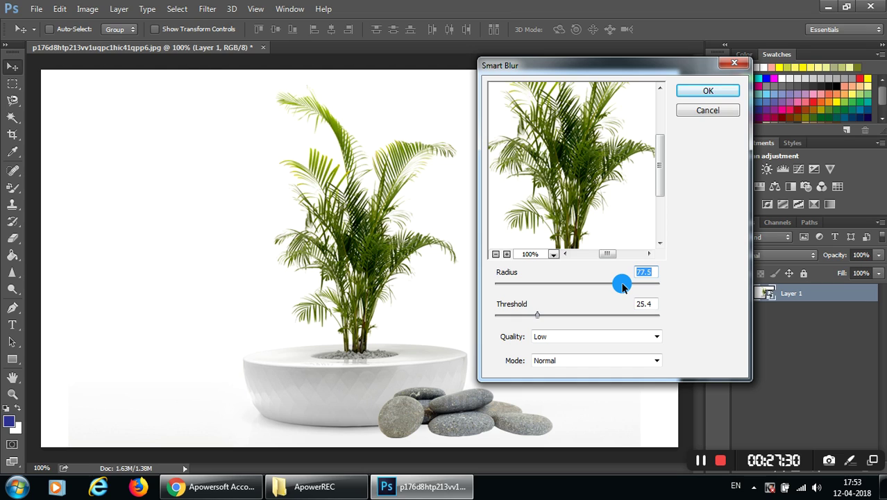
click(564, 337)
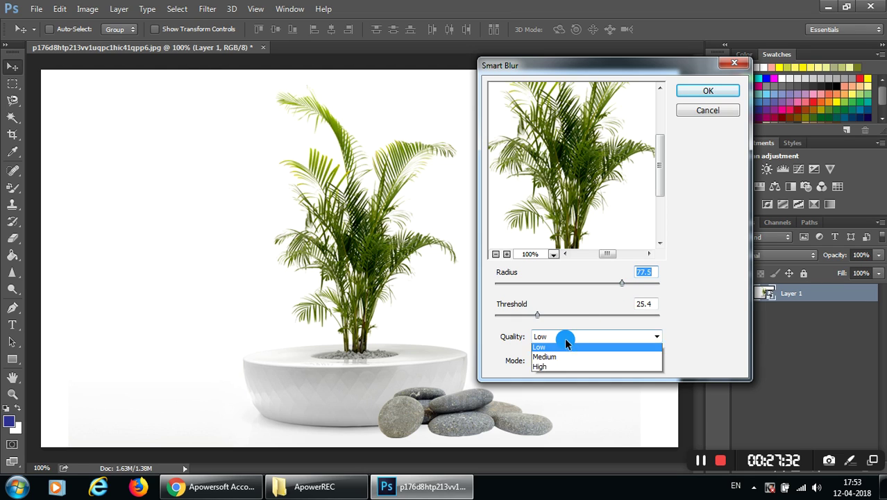
click(553, 369)
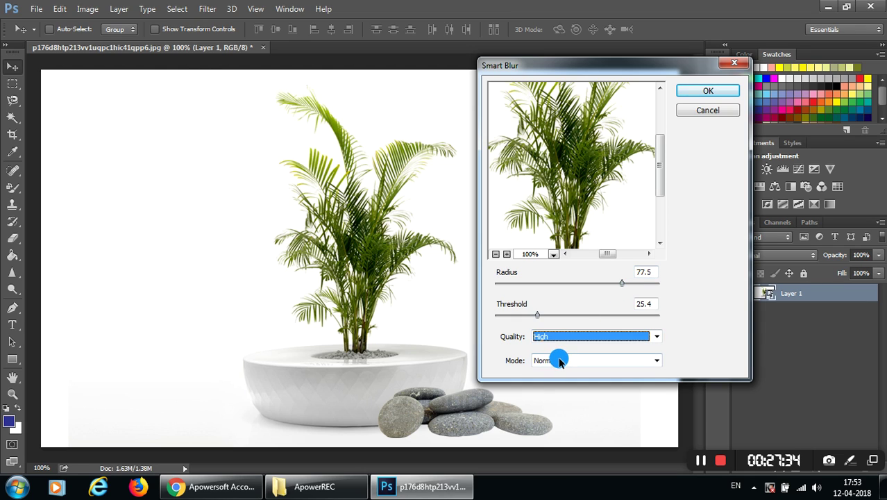
Preview the Edge Only and Overlay Edge modes, returning Mode to Normal each time.
click(560, 361)
click(557, 384)
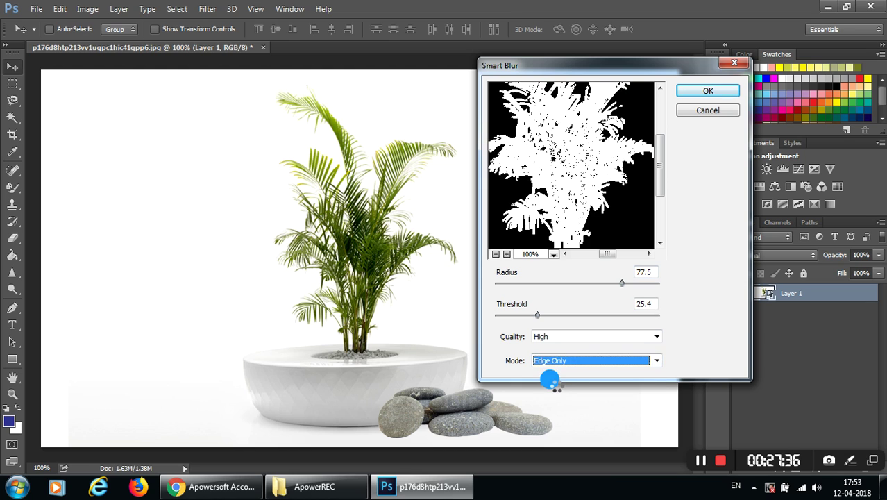
click(563, 362)
click(545, 373)
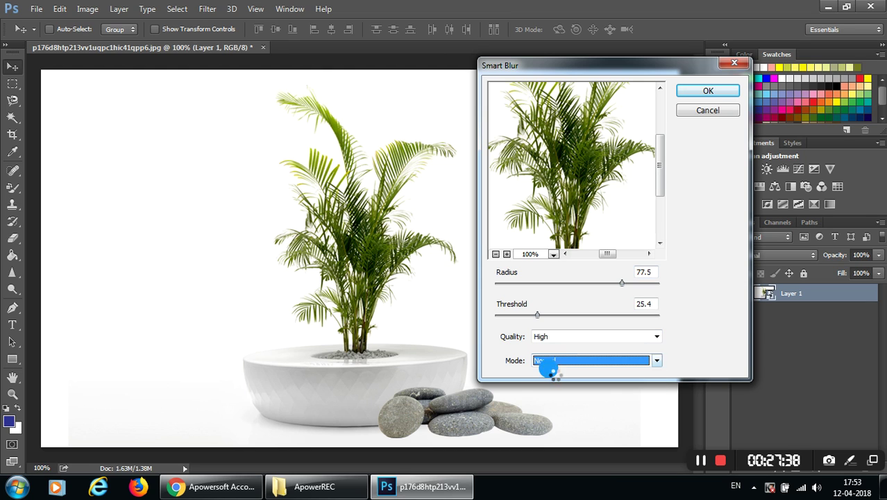
click(560, 360)
click(557, 393)
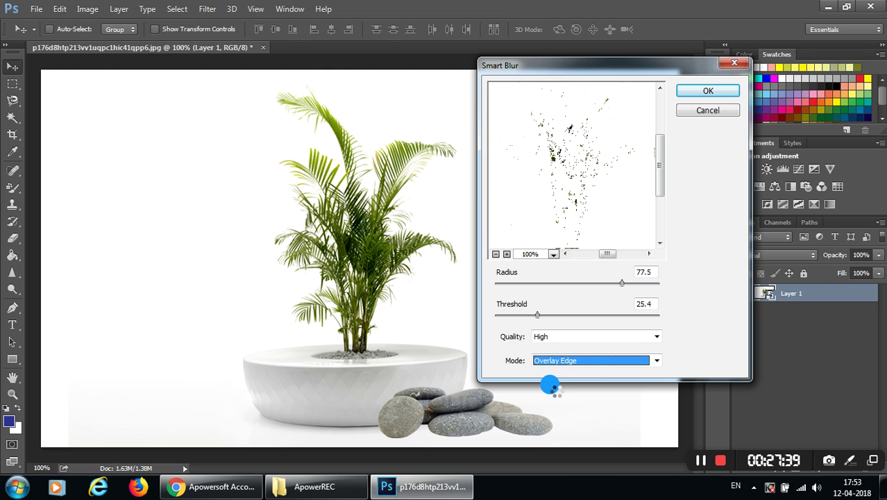
click(567, 361)
click(566, 377)
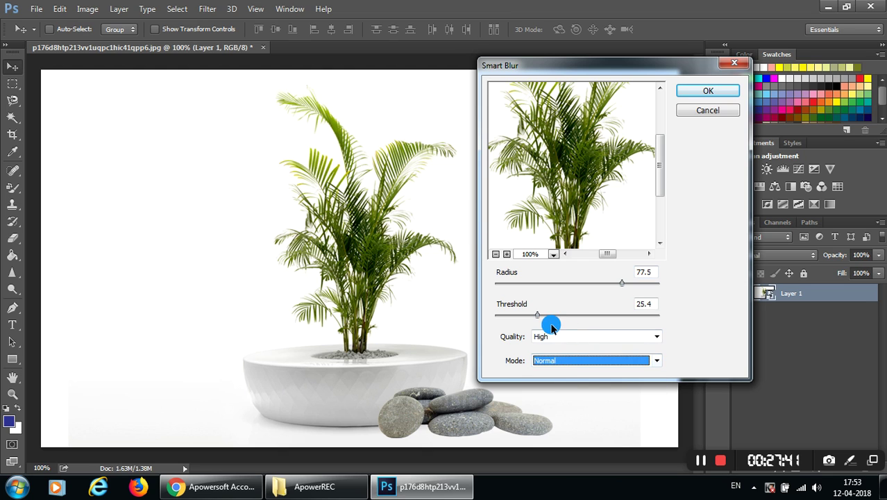
Set threshold to 38.6 and radius to 9.7, then cancel Smart Blur.
drag(537, 315, 559, 315)
drag(622, 282, 512, 283)
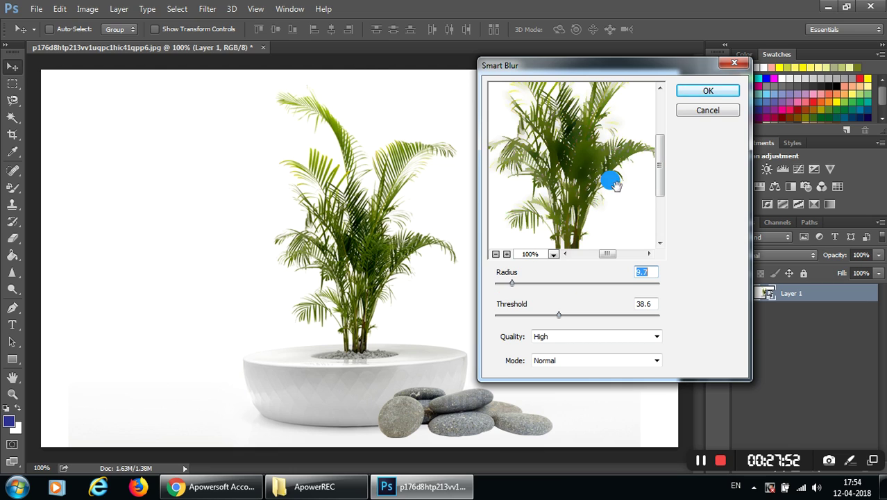
mouse_move(661, 180)
mouse_down()
mouse_move(659, 164)
mouse_move(665, 199)
mouse_move(656, 174)
mouse_up()
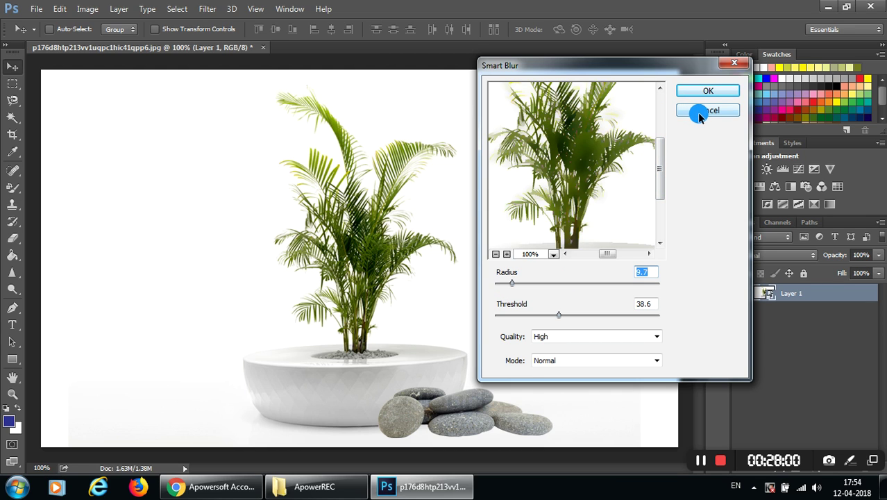
click(699, 116)
click(208, 9)
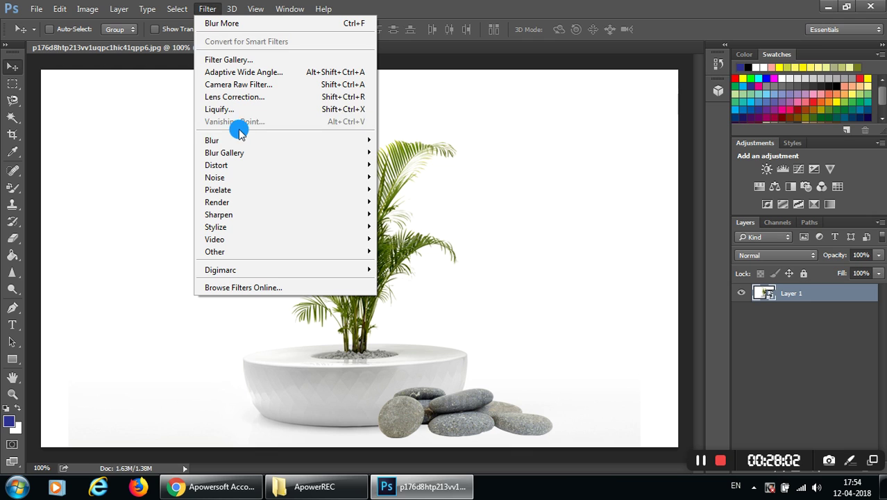
mouse_move(212, 140)
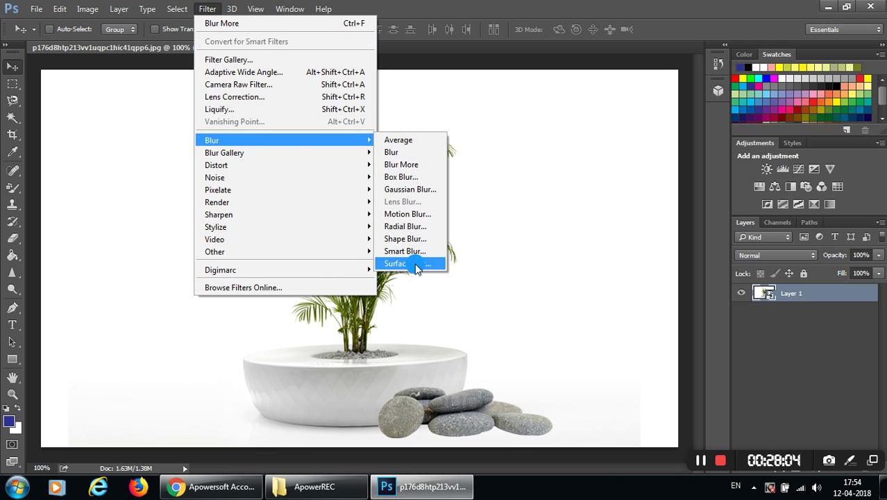
click(417, 268)
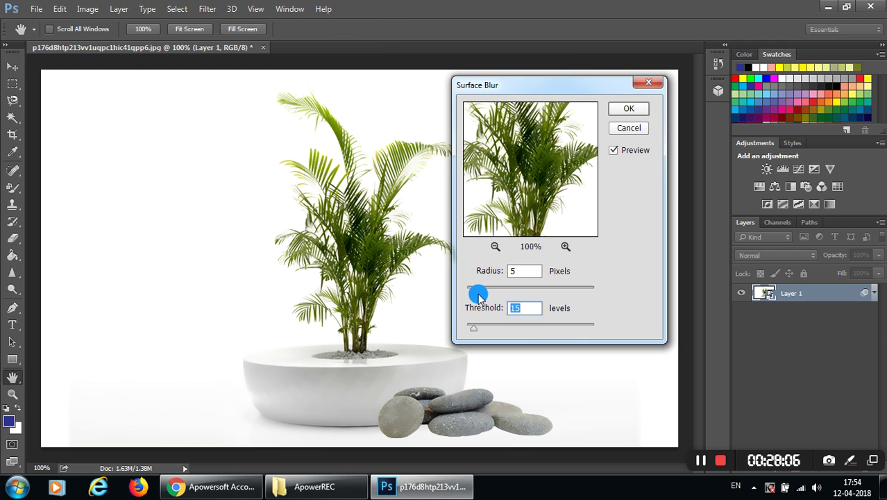
drag(473, 295, 512, 297)
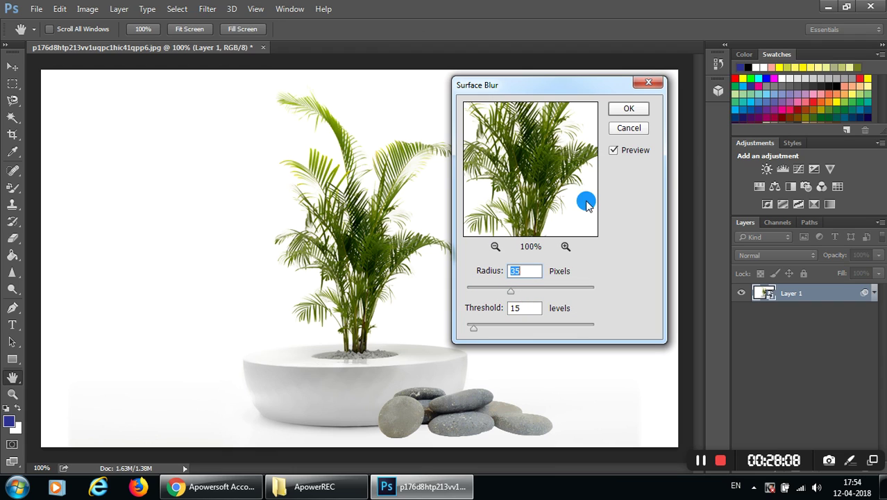
drag(470, 326, 512, 326)
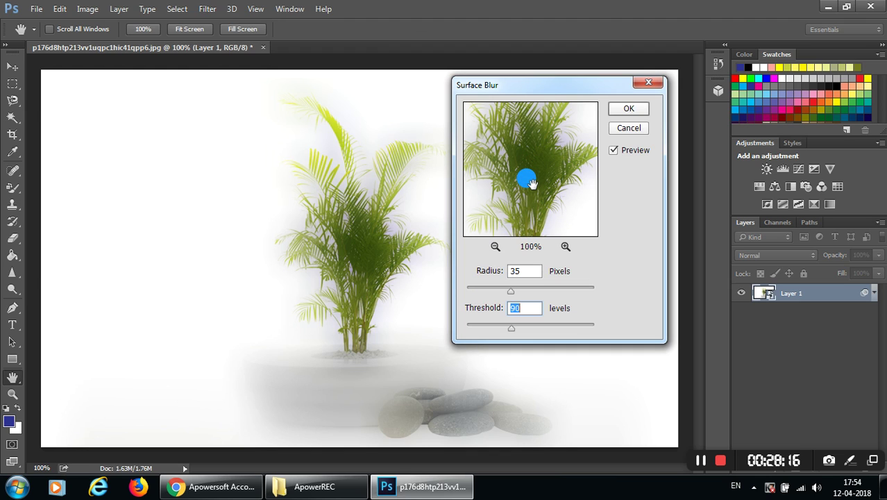
click(637, 120)
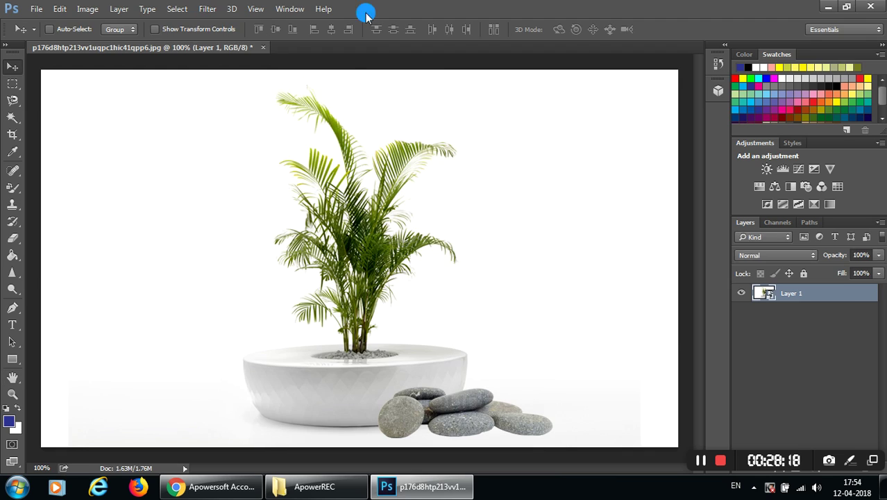
Open the Blur Gallery's Field Blur, raise its Blur amount, then uncheck Field Blur.
click(207, 8)
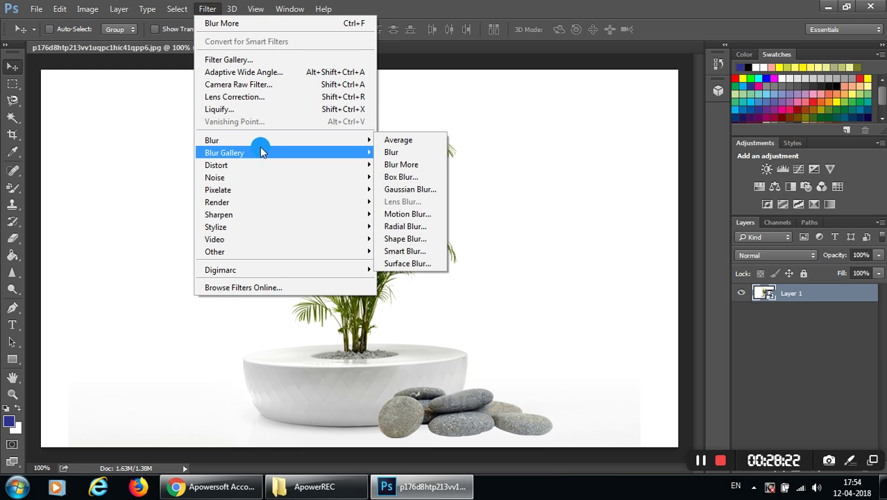
mouse_move(224, 153)
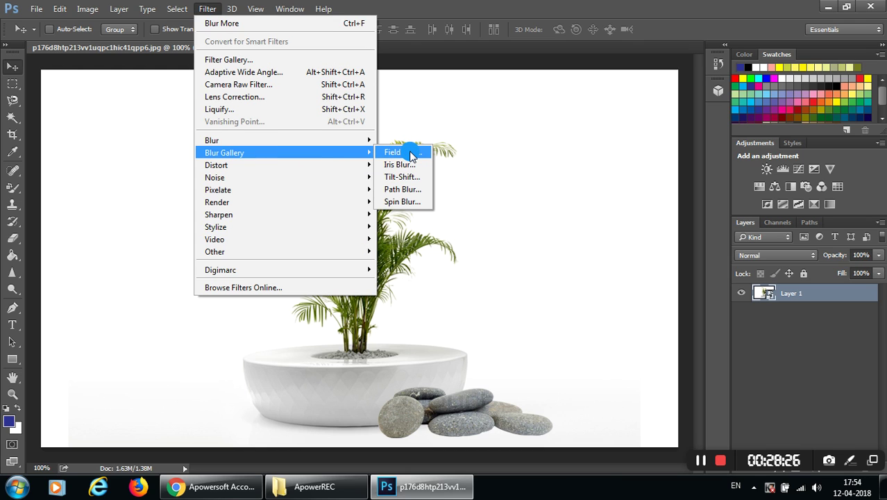
click(411, 154)
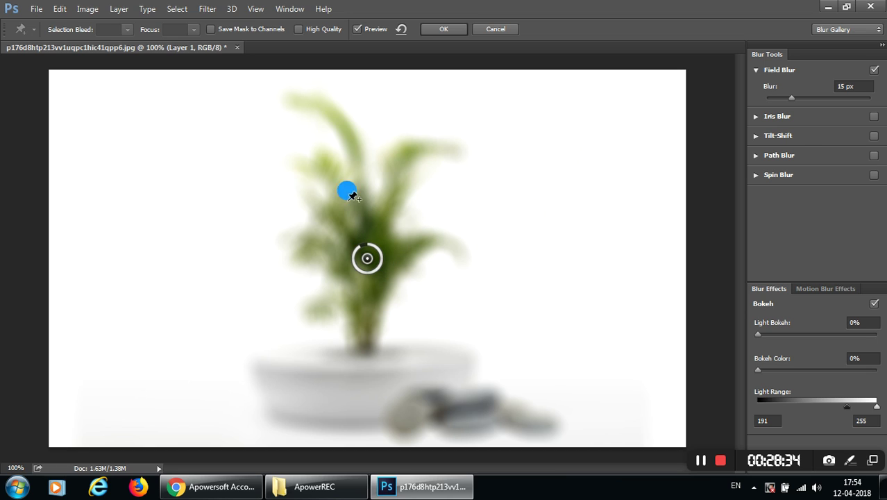
mouse_move(796, 98)
mouse_down()
mouse_move(826, 100)
mouse_move(818, 101)
mouse_up()
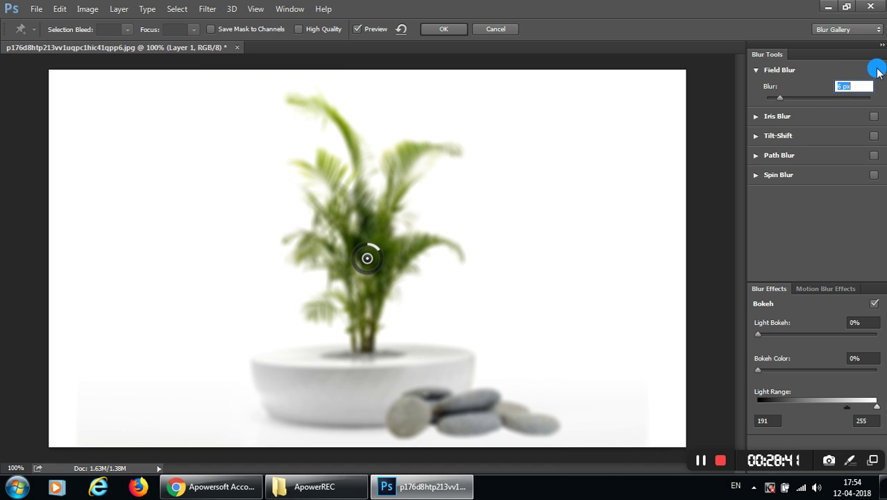
click(874, 70)
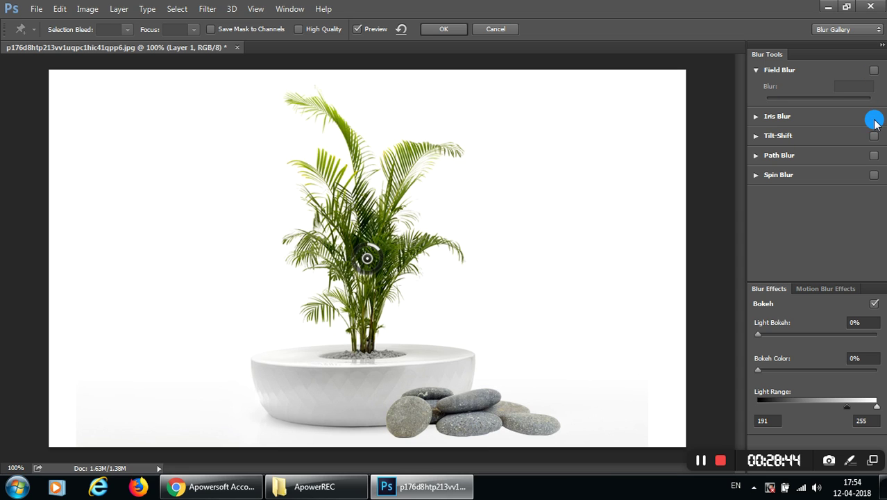
Enable Iris Blur at 22 px, reshape its focus area into a tilted rounded shape, then disable it.
click(875, 116)
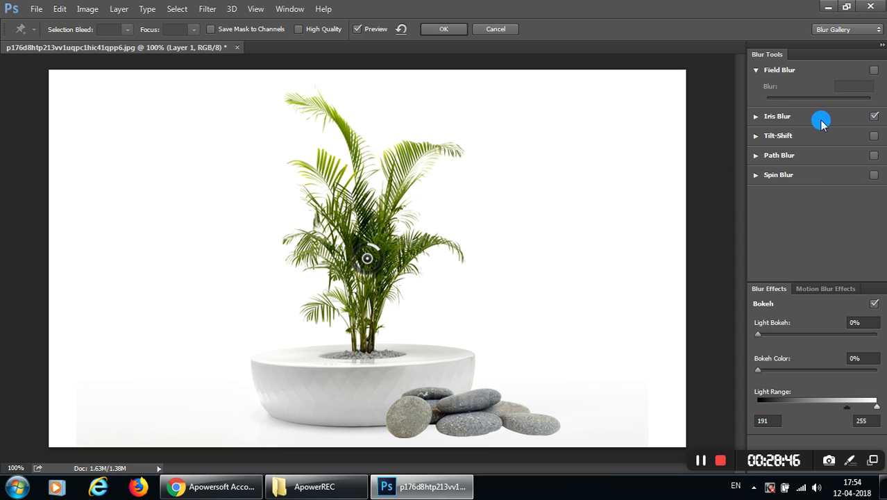
click(790, 116)
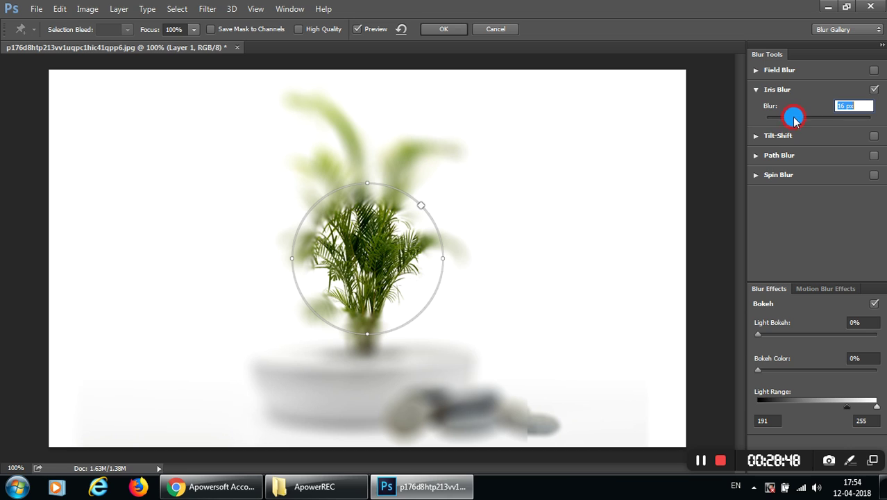
drag(818, 122, 798, 118)
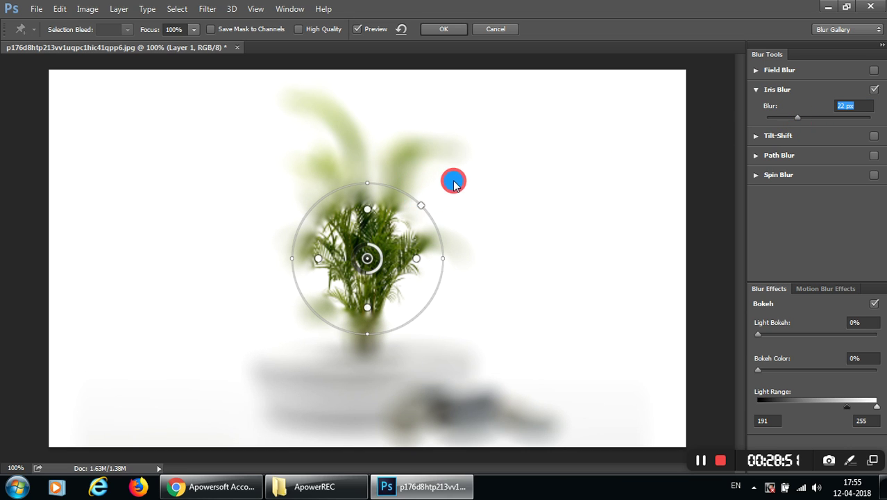
drag(404, 189, 438, 188)
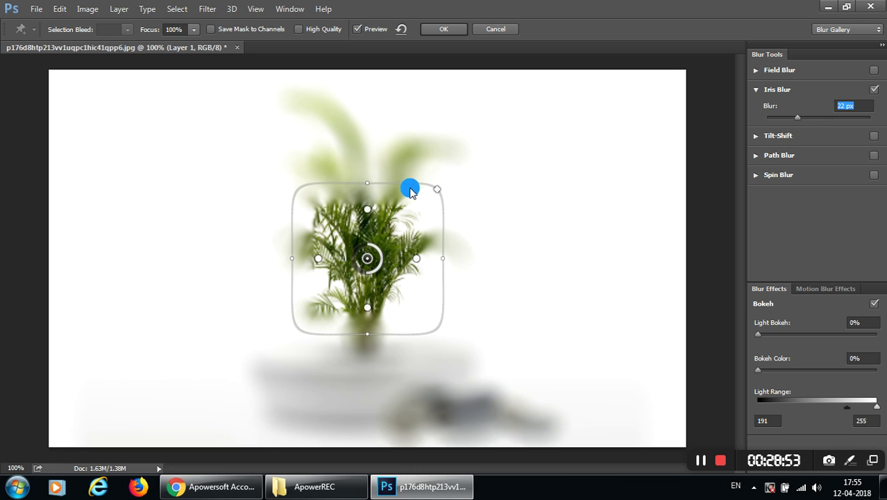
drag(362, 177, 433, 147)
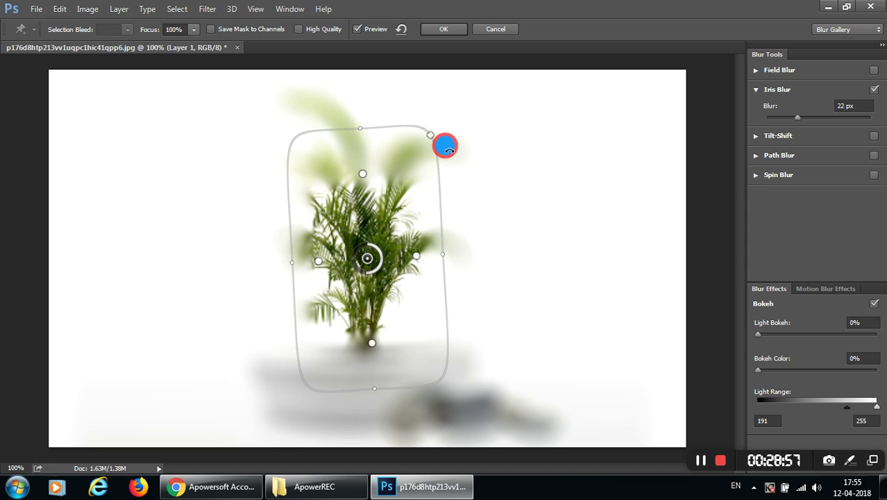
click(874, 91)
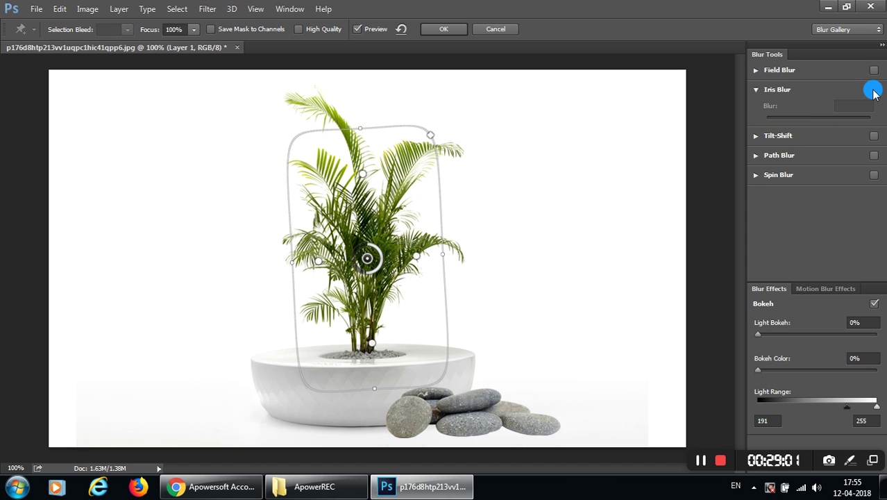
Try Tilt-Shift at 64 px with its focus band rotated about 9°, then switch it off.
click(762, 139)
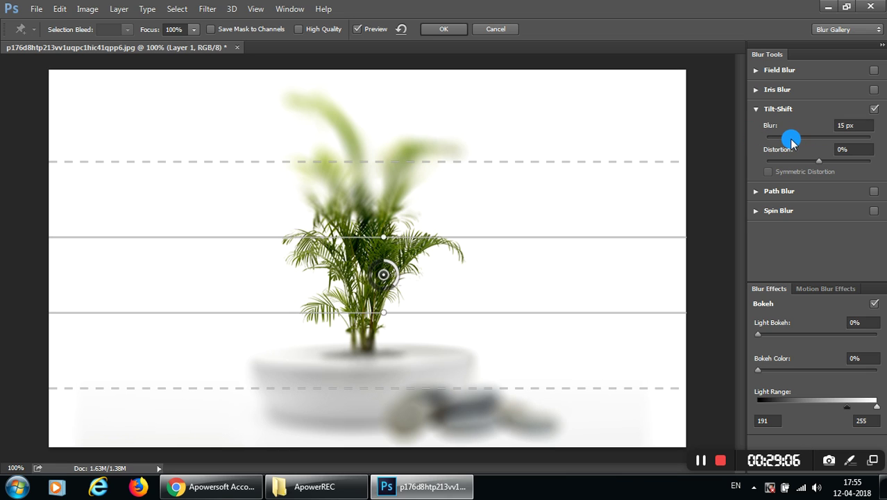
drag(802, 141, 814, 139)
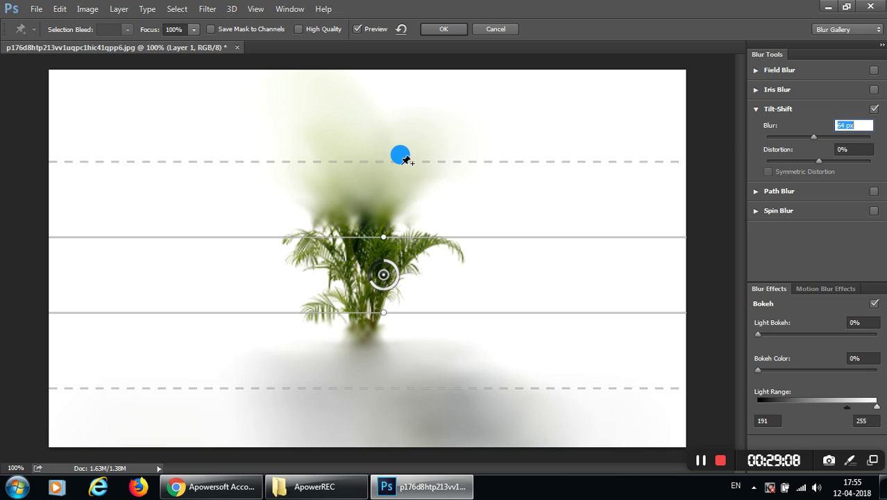
click(399, 139)
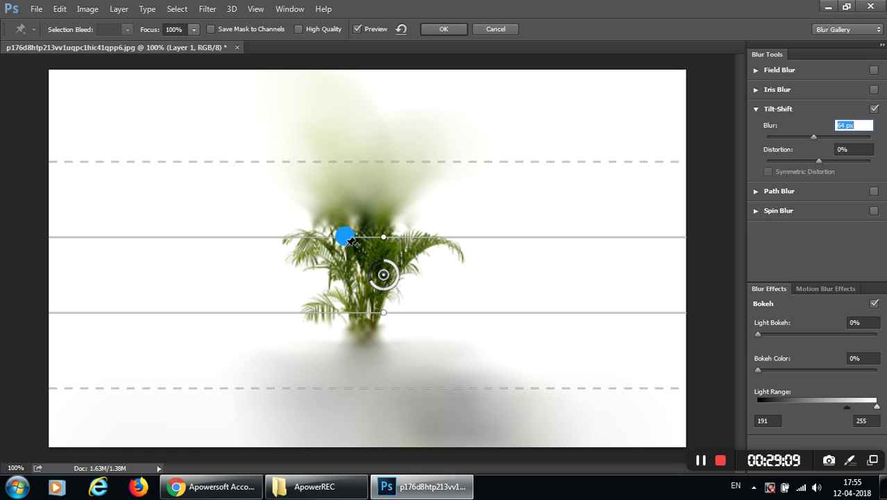
drag(372, 235, 368, 196)
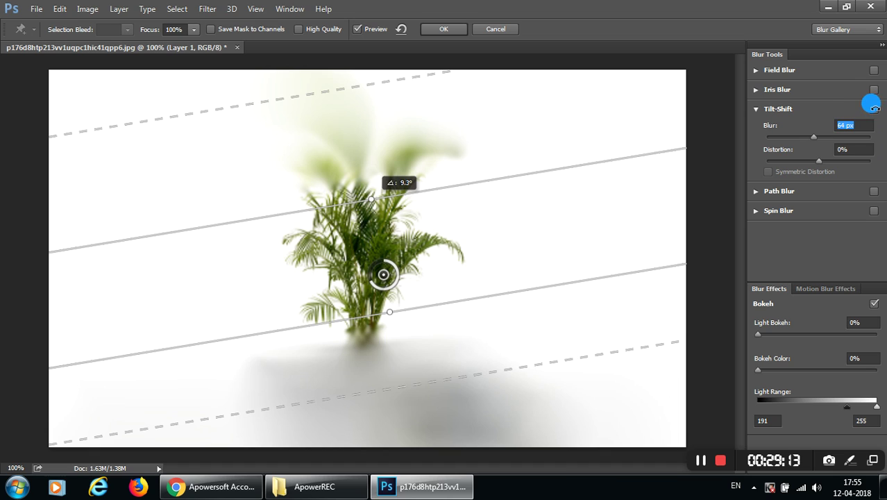
click(874, 108)
Raise the Path Blur speed to 239% and adjust the blur path over the plant.
click(770, 193)
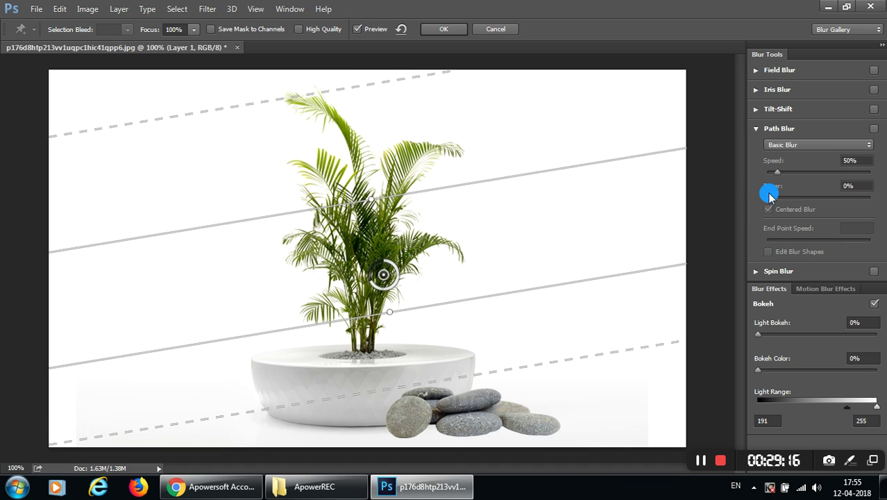
drag(777, 172, 816, 179)
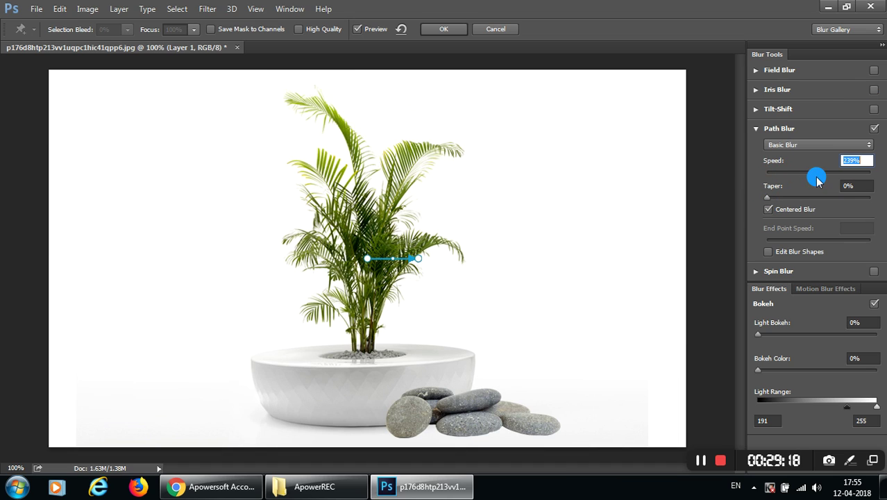
click(416, 259)
click(337, 254)
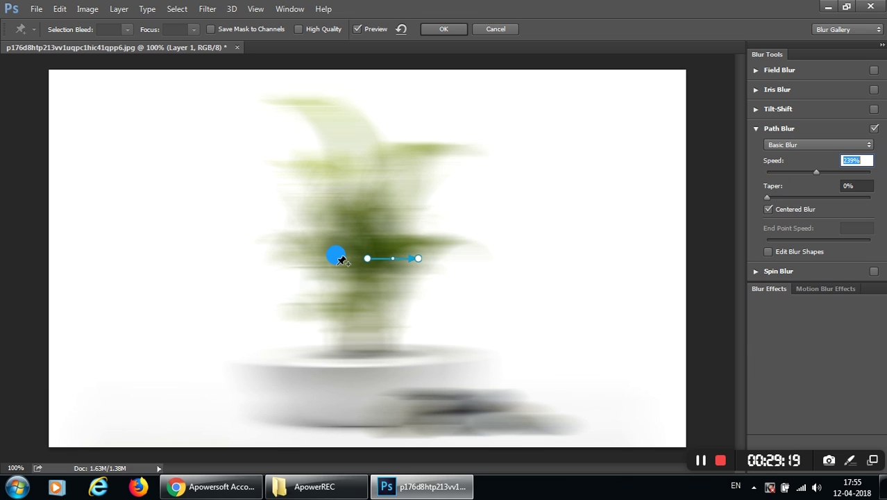
click(417, 256)
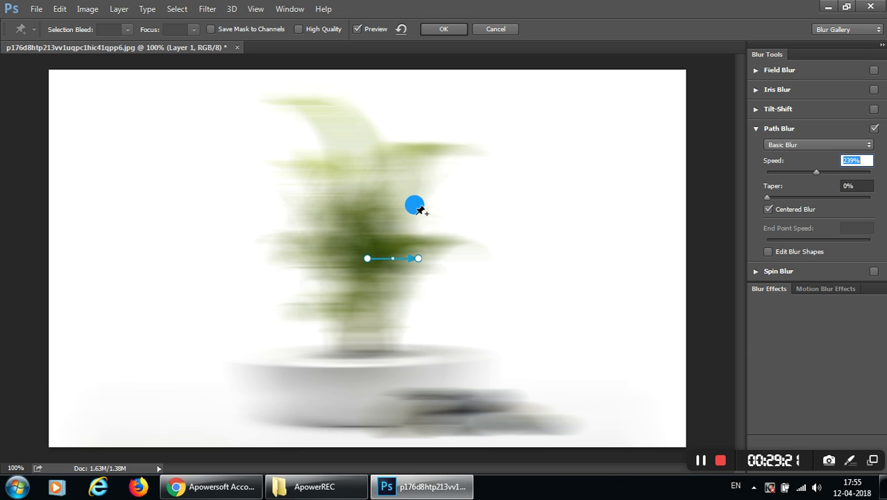
Angle the blur path diagonally up-right, then switch Path Blur off.
click(366, 263)
click(368, 261)
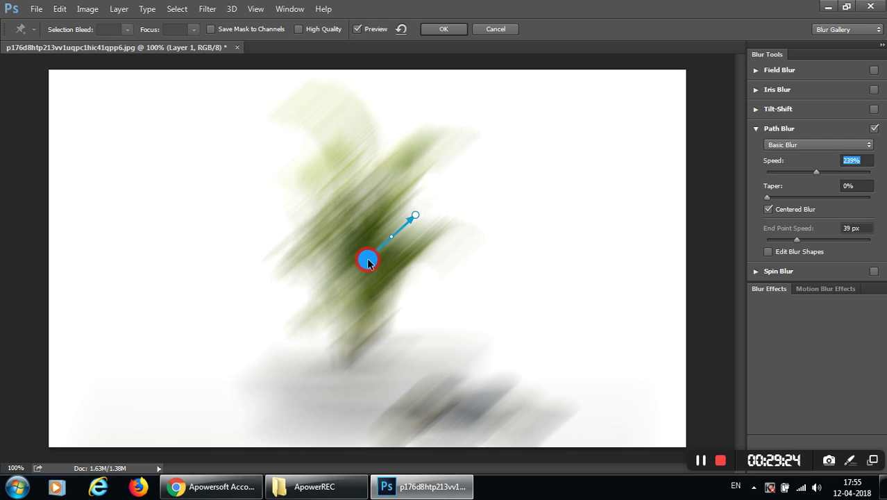
click(874, 129)
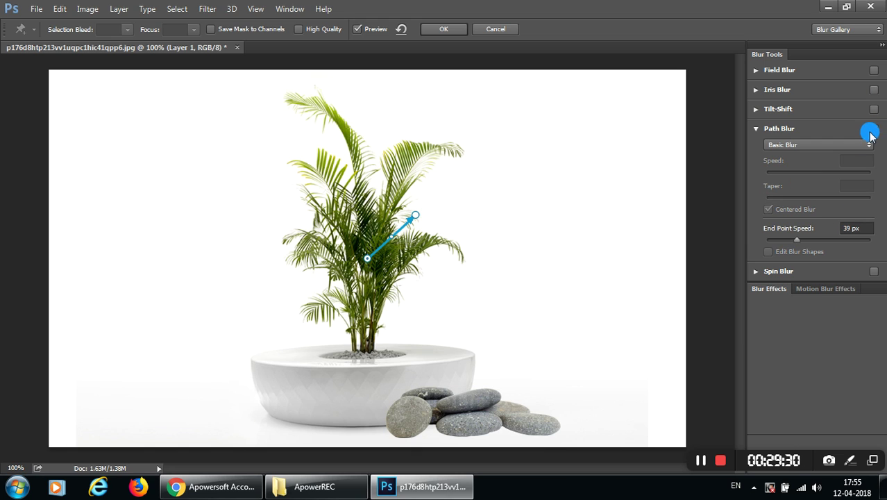
Enlarge the 15° Spin Blur ellipse wider on both sides and taller around the plant.
click(785, 272)
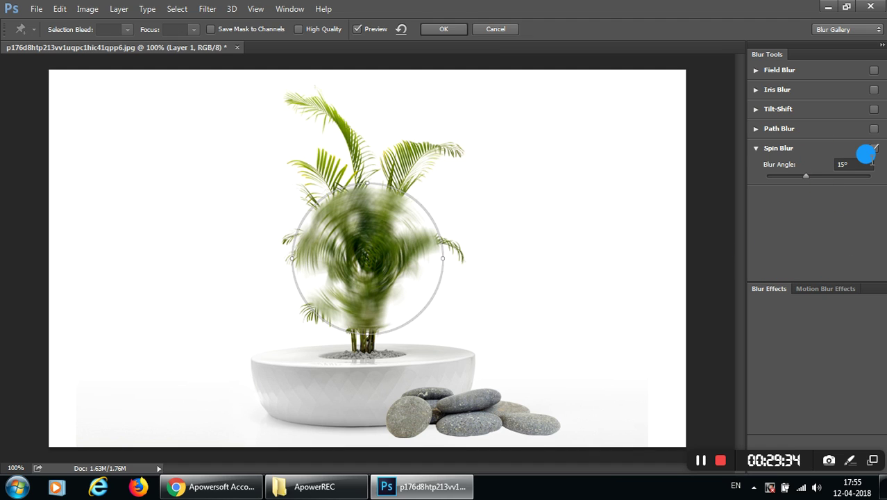
mouse_move(439, 258)
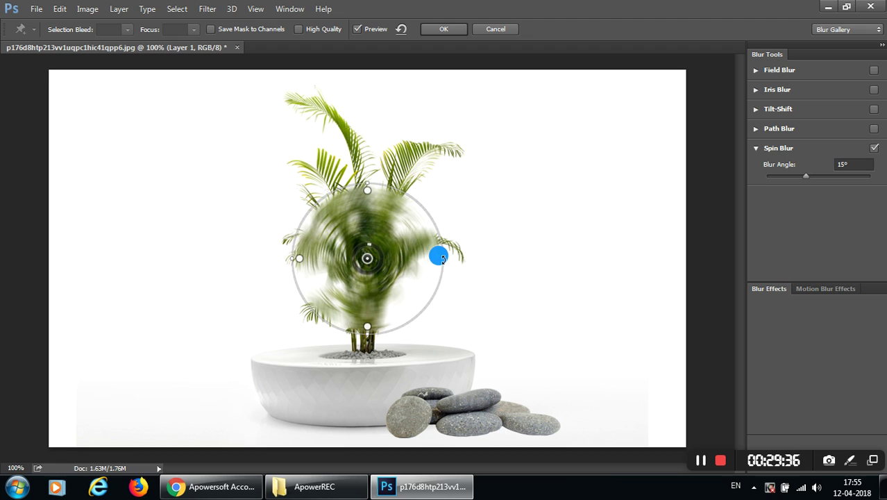
drag(442, 258, 470, 260)
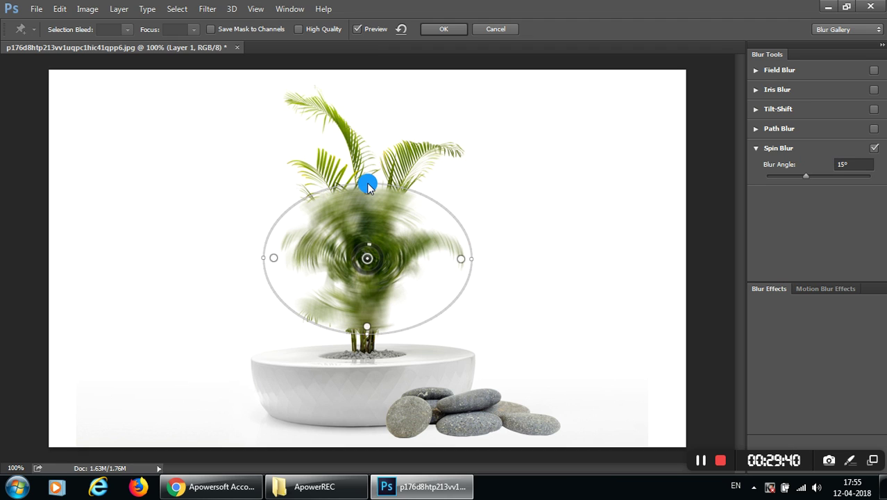
drag(366, 179, 354, 142)
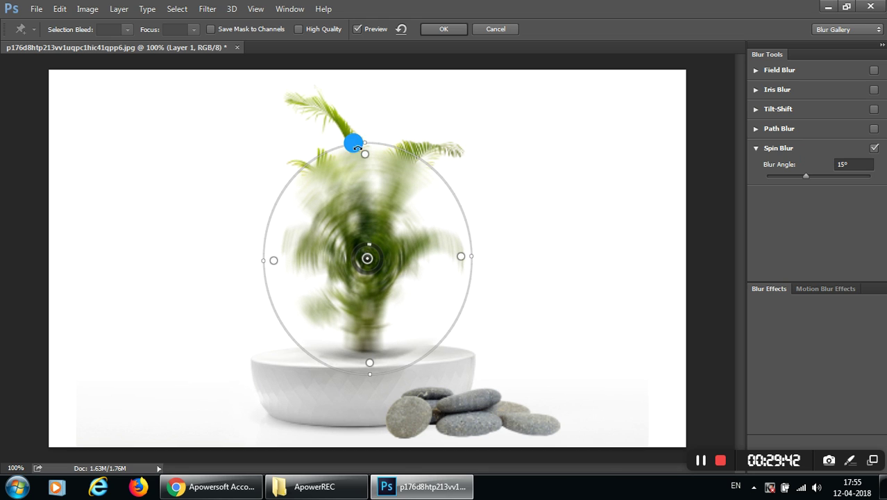
drag(268, 252, 220, 255)
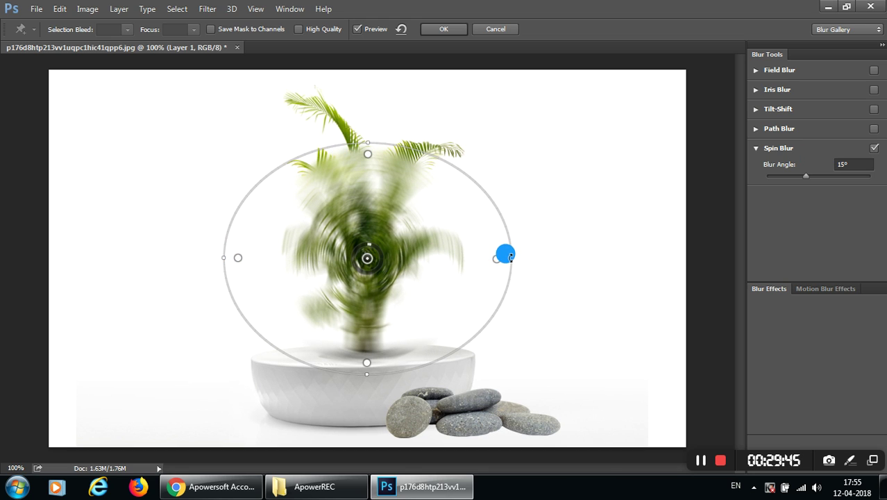
drag(507, 257, 519, 257)
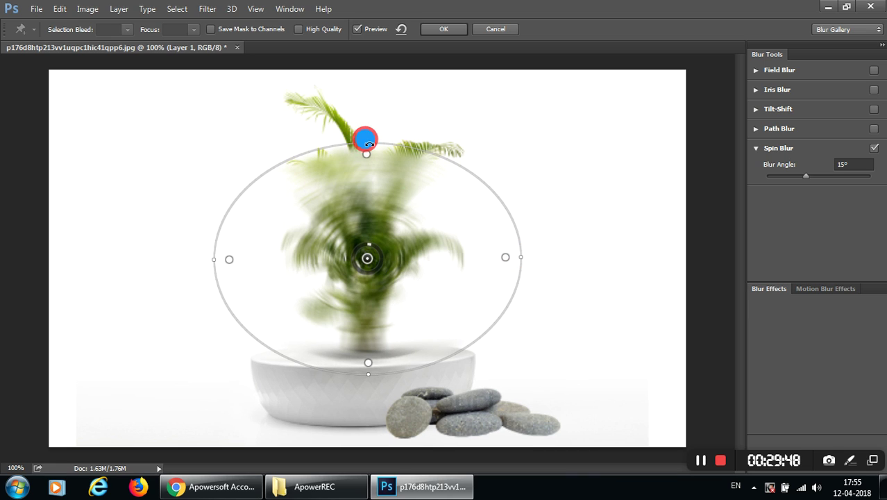
Make the spin area nearly circular, switch Spin Blur off, and cancel the Blur Gallery.
drag(366, 140, 361, 118)
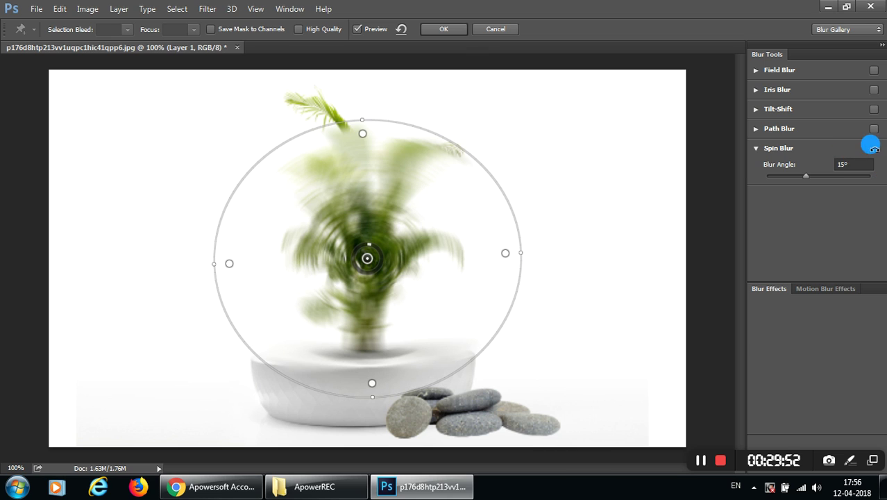
click(874, 149)
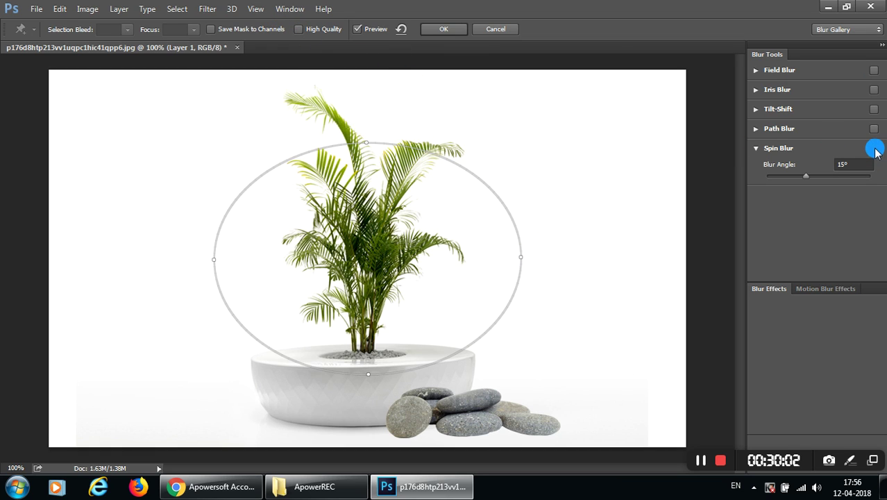
click(493, 31)
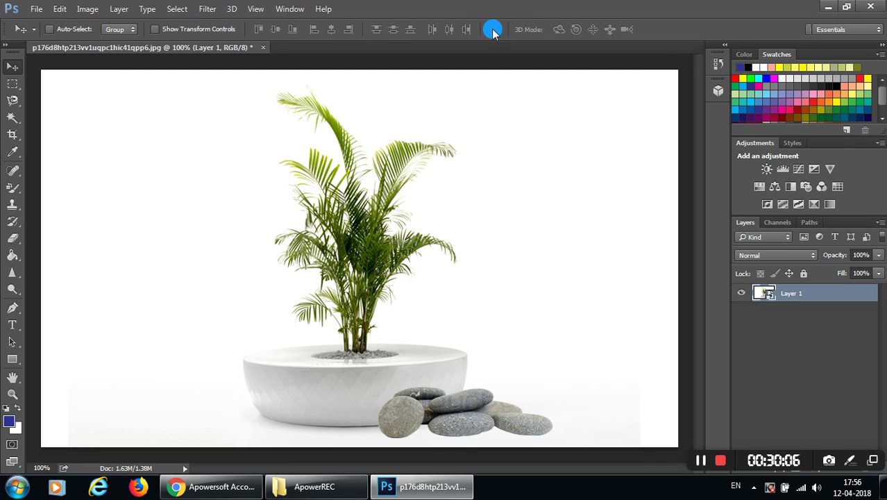
click(206, 9)
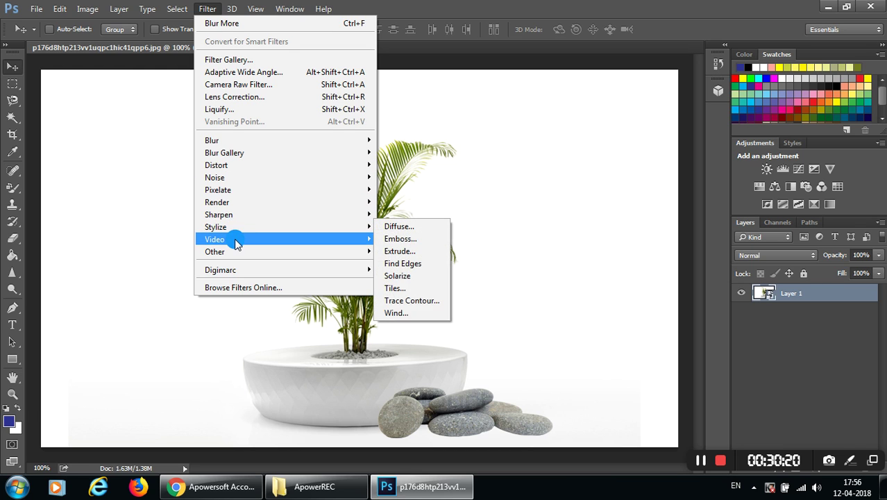
mouse_move(214, 177)
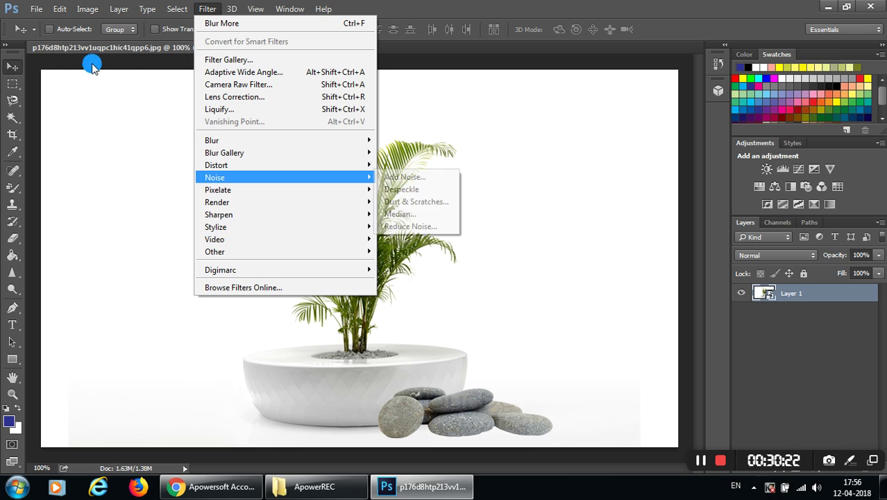
click(93, 63)
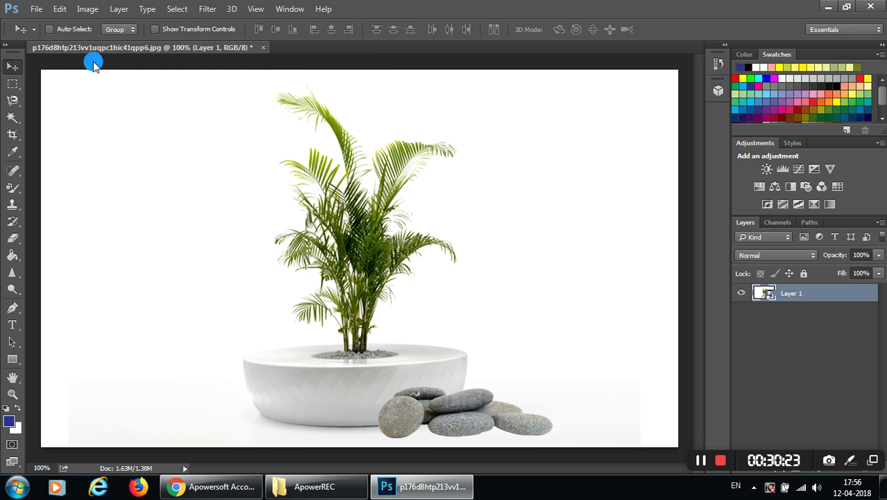
click(40, 9)
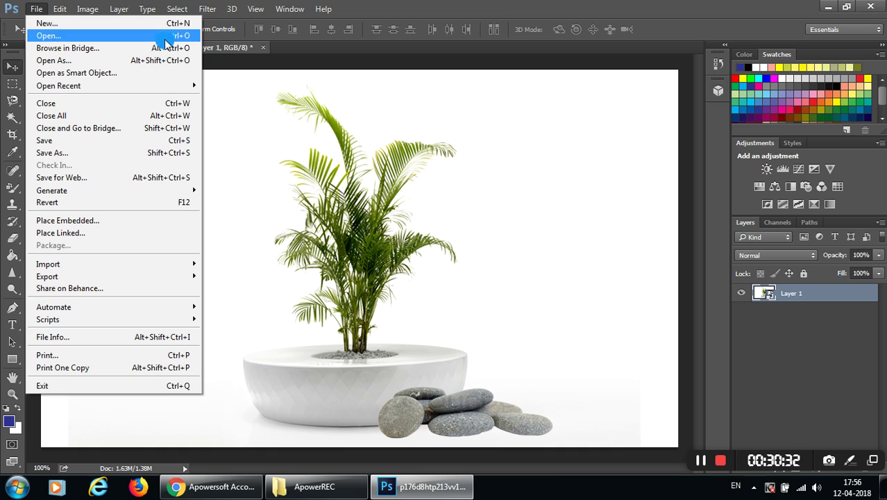
click(267, 54)
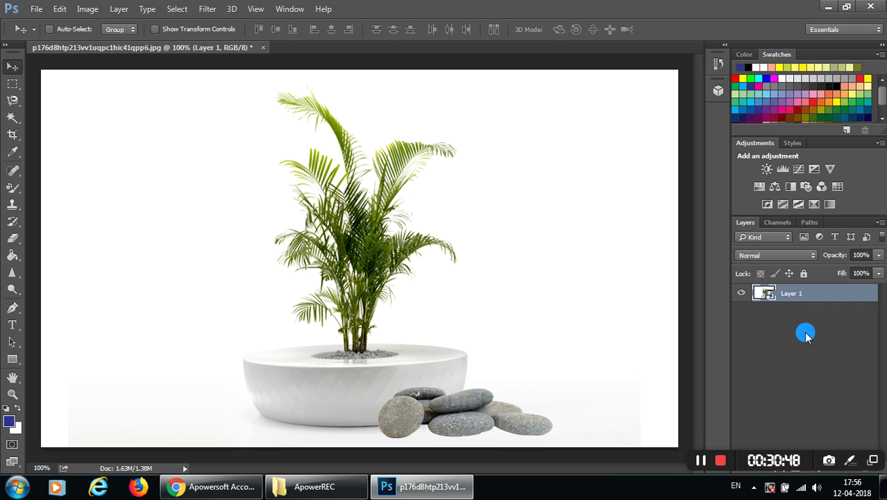
click(15, 118)
click(15, 118)
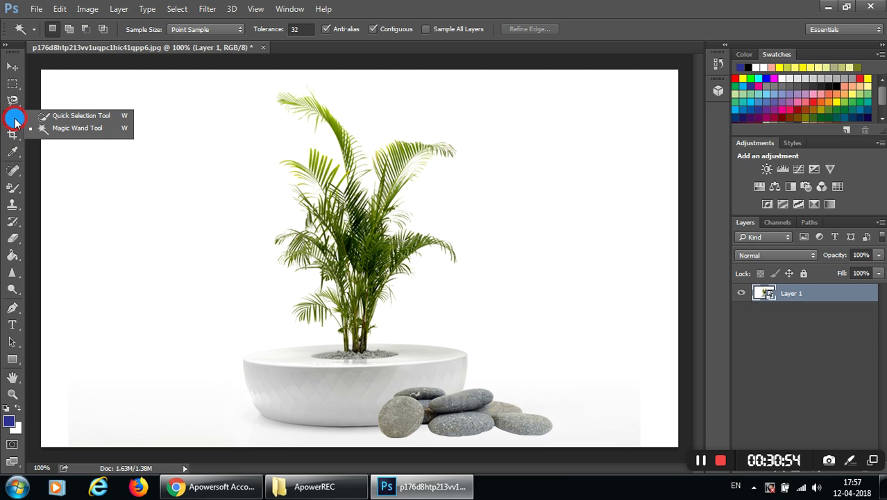
click(14, 116)
click(12, 66)
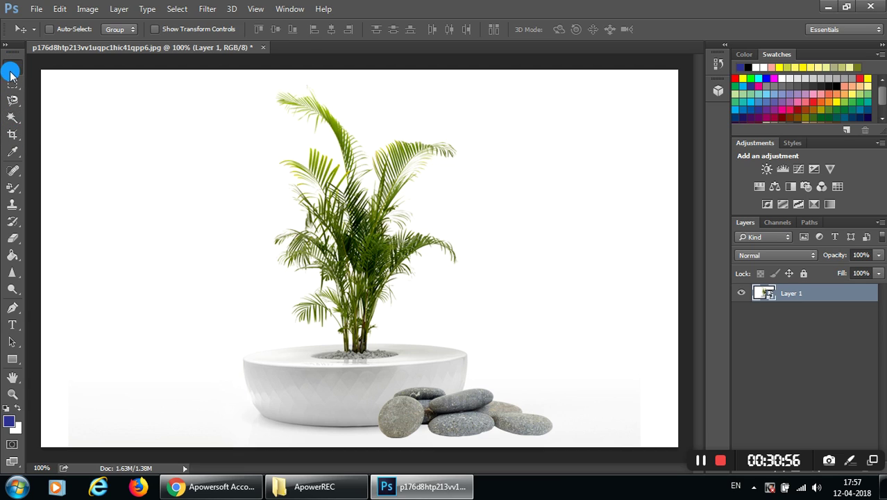